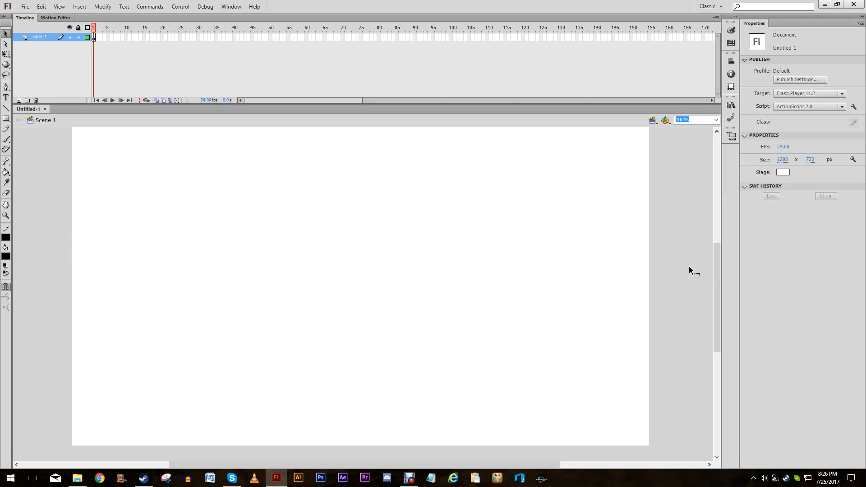
pyautogui.scroll(2, 688, 266)
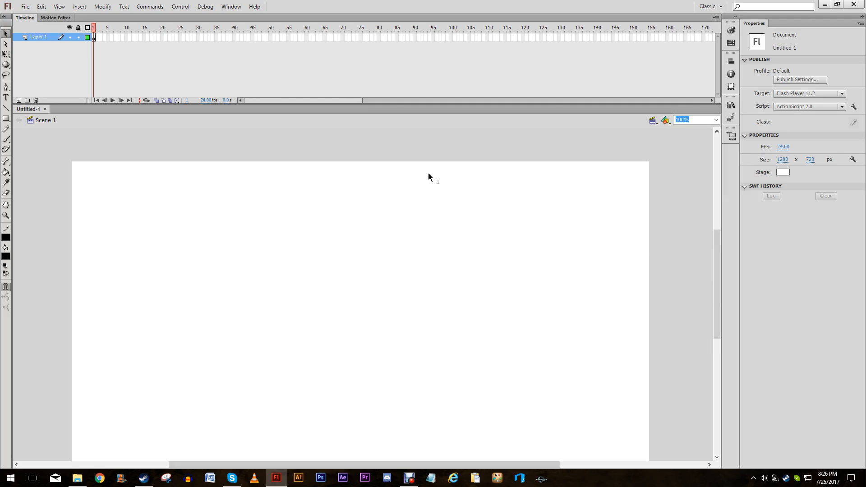
pyautogui.scroll(-2, 247, 195)
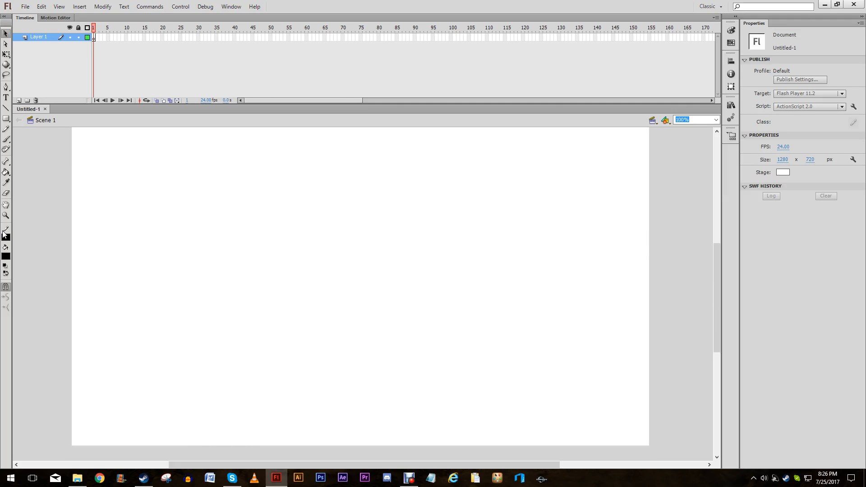
pyautogui.scroll(2, 545, 230)
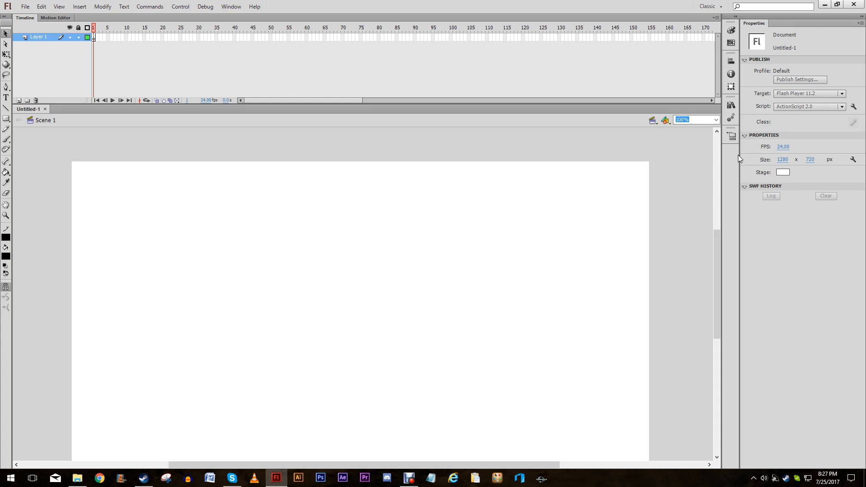
# Step: Detach the Project and Motion Presets panels from the collapsed icon dock and close both
pyautogui.click(731, 135)
pyautogui.moveTo(527, 130); pyautogui.dragTo(312, 164)
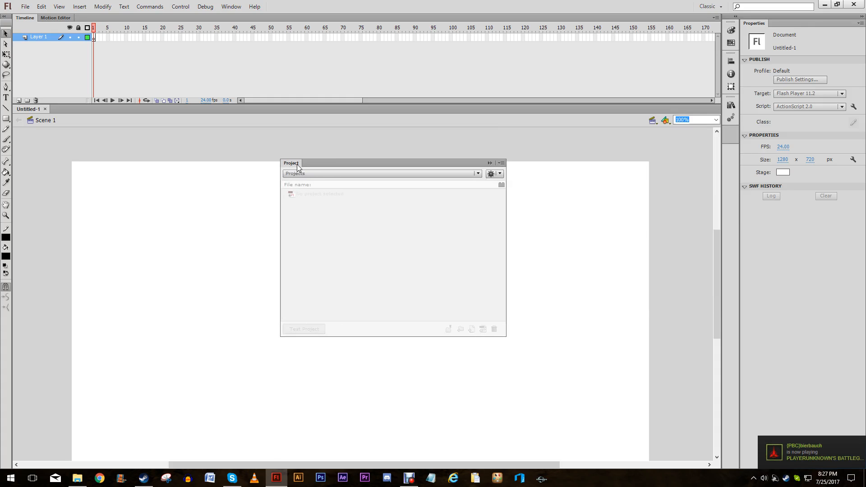
pyautogui.click(502, 157)
pyautogui.click(730, 118)
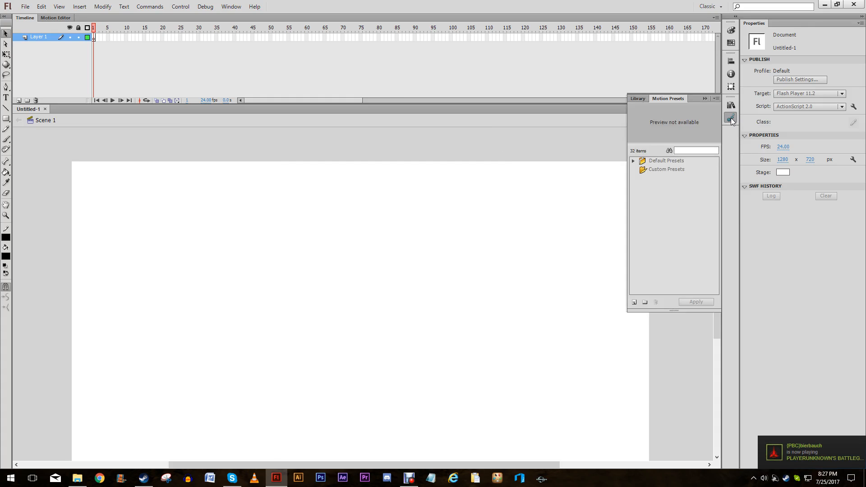
pyautogui.moveTo(693, 99); pyautogui.dragTo(720, 212)
pyautogui.click(771, 202)
# Step: Dock the Library panel in the same group as the Properties panel and show the Library
pyautogui.moveTo(495, 152); pyautogui.dragTo(781, 25)
pyautogui.click(757, 23)
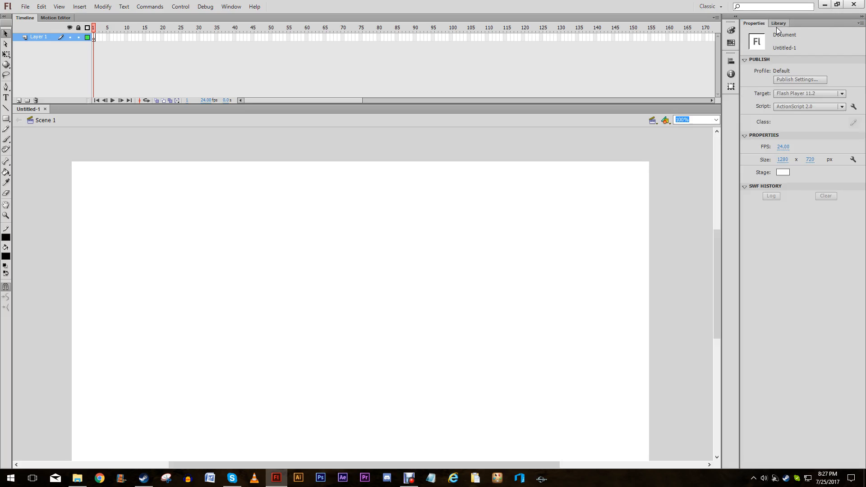
pyautogui.click(778, 24)
# Step: Pull the Color panel out of the collapsed icon dock and dock it beneath the Library panel
pyautogui.click(729, 33)
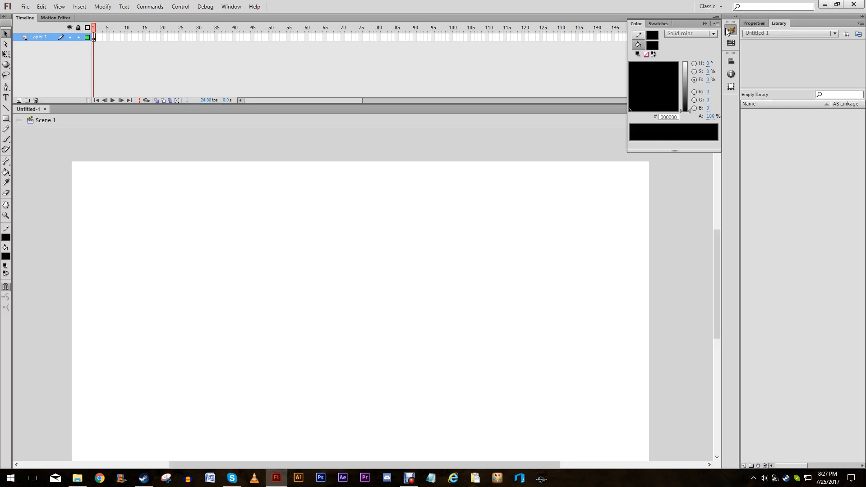
pyautogui.moveTo(729, 33); pyautogui.dragTo(612, 167)
pyautogui.click(611, 167)
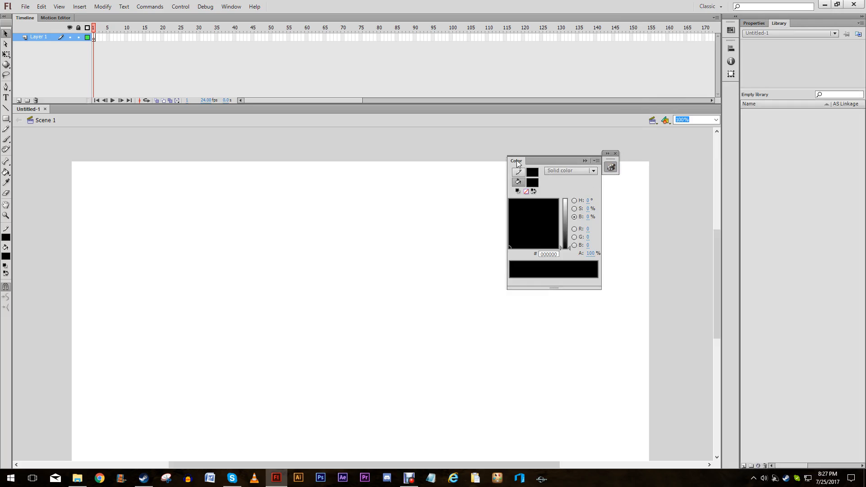
pyautogui.moveTo(516, 160); pyautogui.dragTo(790, 471)
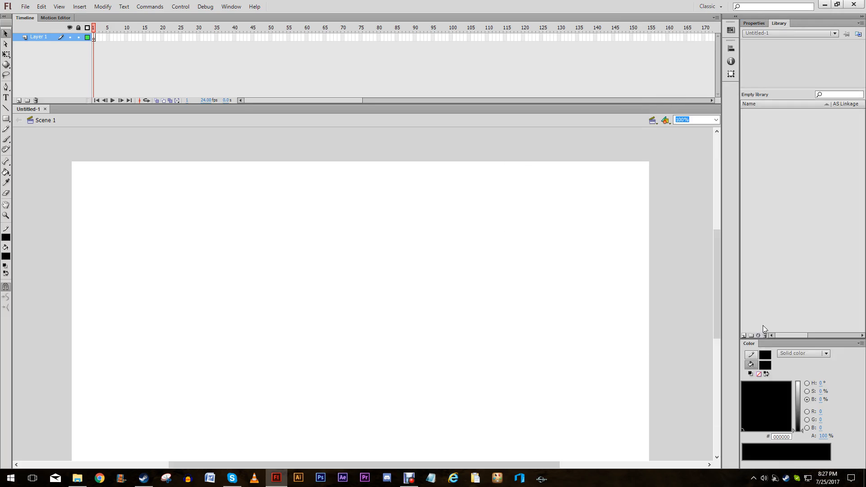
# Step: Detach the Swatches panel from the collapsed icon dock and close it
pyautogui.click(730, 30)
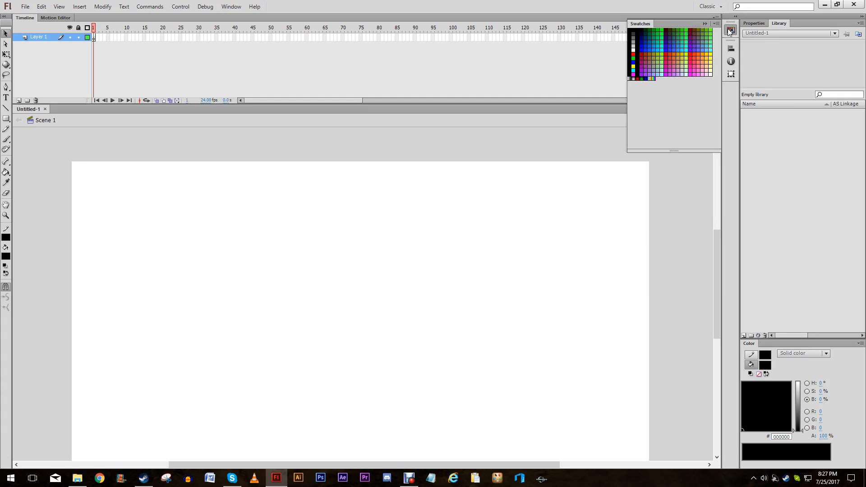
pyautogui.moveTo(685, 26); pyautogui.dragTo(556, 101)
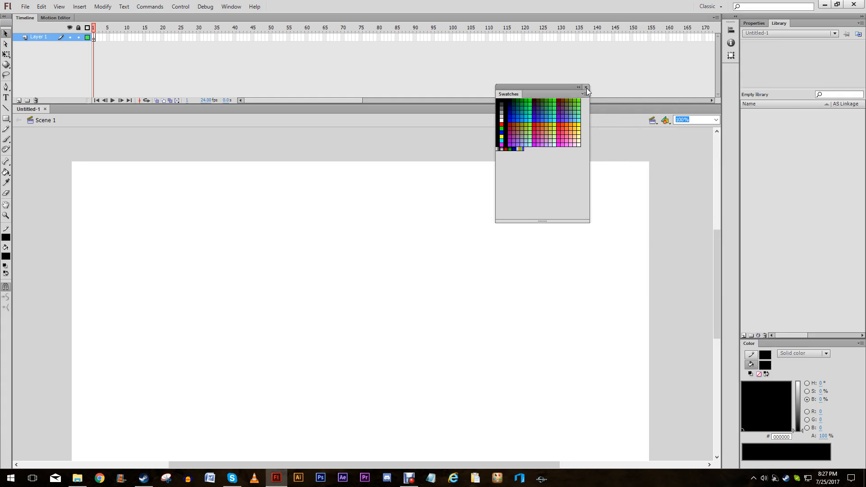
pyautogui.click(586, 88)
# Step: Float the Align panel over the stage and remove the Info and Transform panels from the collapsed dock
pyautogui.click(731, 30)
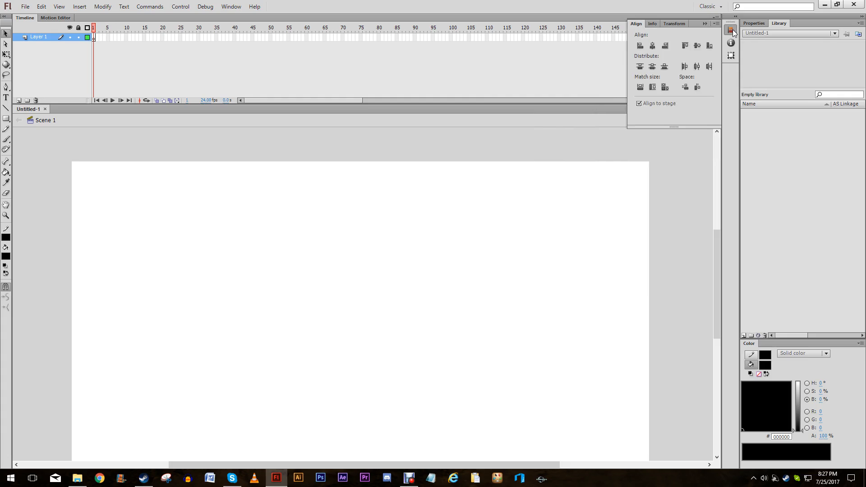
pyautogui.moveTo(636, 23); pyautogui.dragTo(506, 130)
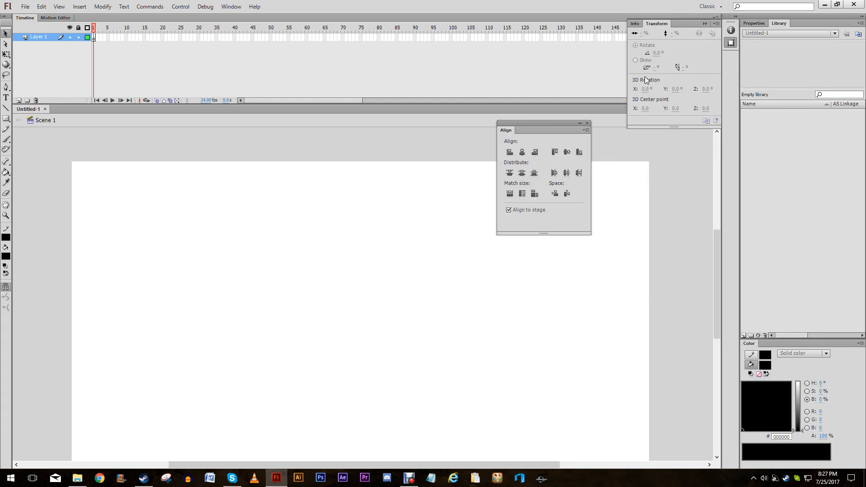
pyautogui.moveTo(731, 30); pyautogui.dragTo(525, 36)
pyautogui.click(524, 34)
pyautogui.click(527, 17)
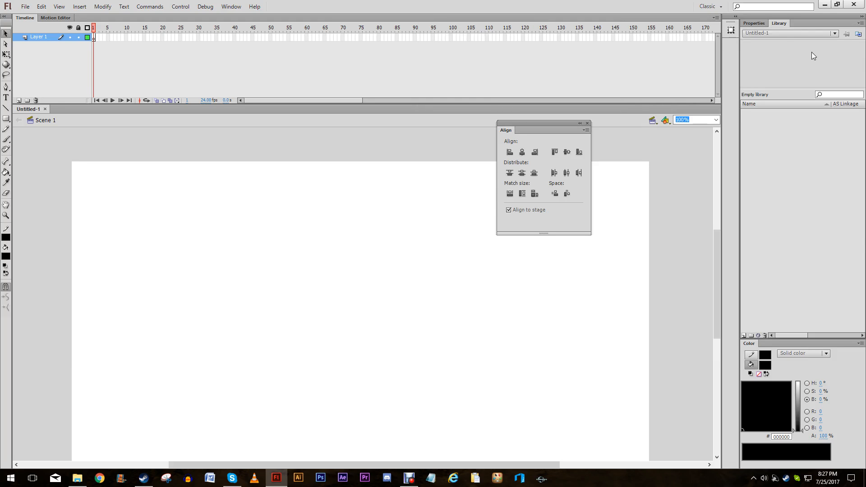
pyautogui.moveTo(731, 30); pyautogui.dragTo(617, 35)
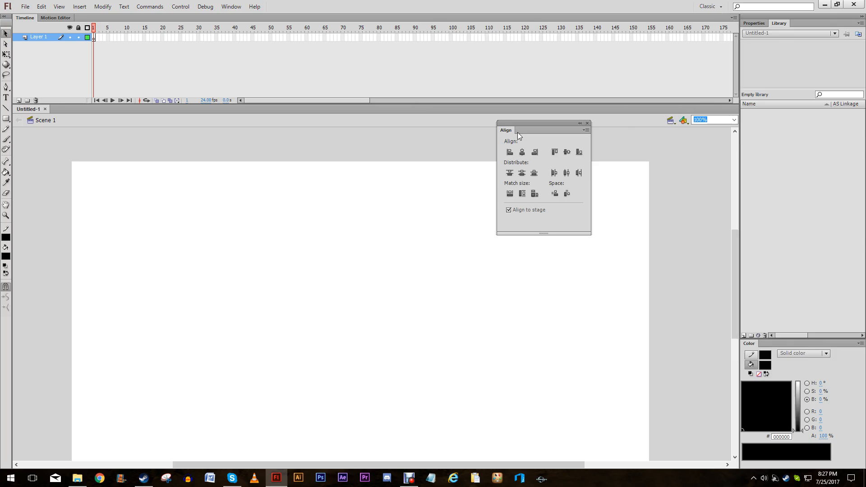
# Step: Dock the Align panel in the Color panel's group, bring Color to the front and make the group taller
pyautogui.moveTo(518, 132); pyautogui.dragTo(778, 344)
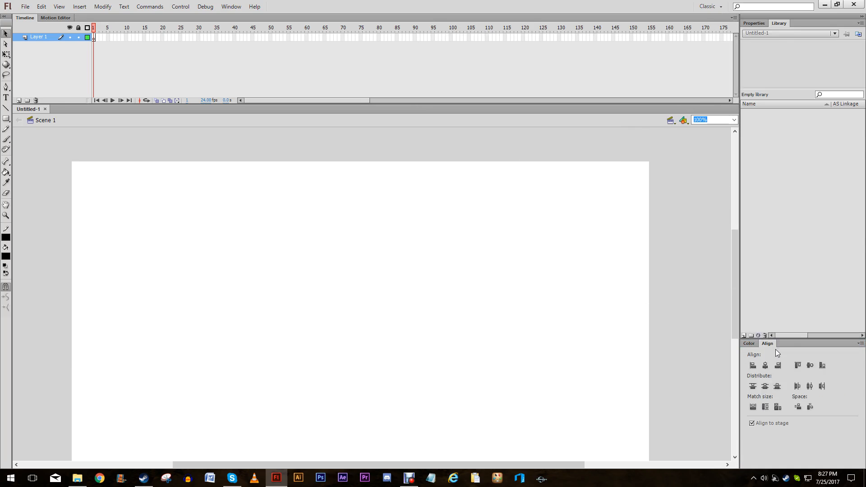
pyautogui.click(749, 344)
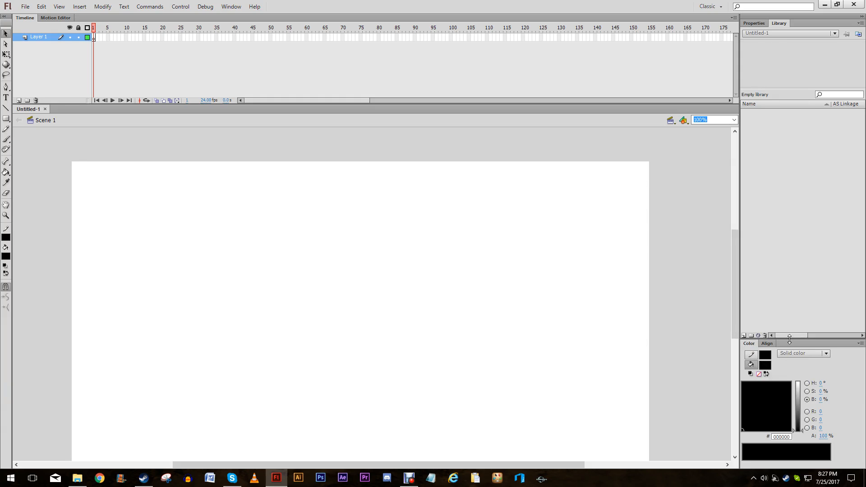
pyautogui.moveTo(789, 339); pyautogui.dragTo(789, 308)
pyautogui.click(756, 23)
pyautogui.click(775, 23)
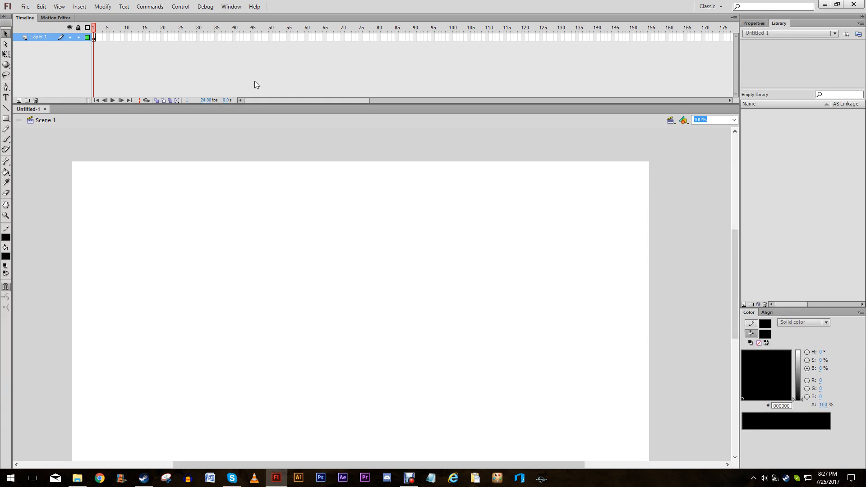
# Step: Detach and close the Motion Editor panel, and dock the Timeline beneath the stage
pyautogui.click(55, 18)
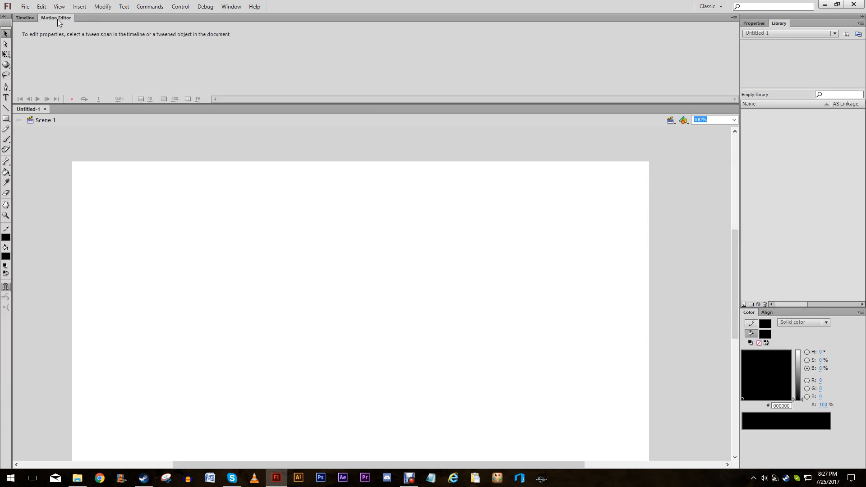
pyautogui.moveTo(58, 19); pyautogui.dragTo(303, 262)
pyautogui.click(470, 247)
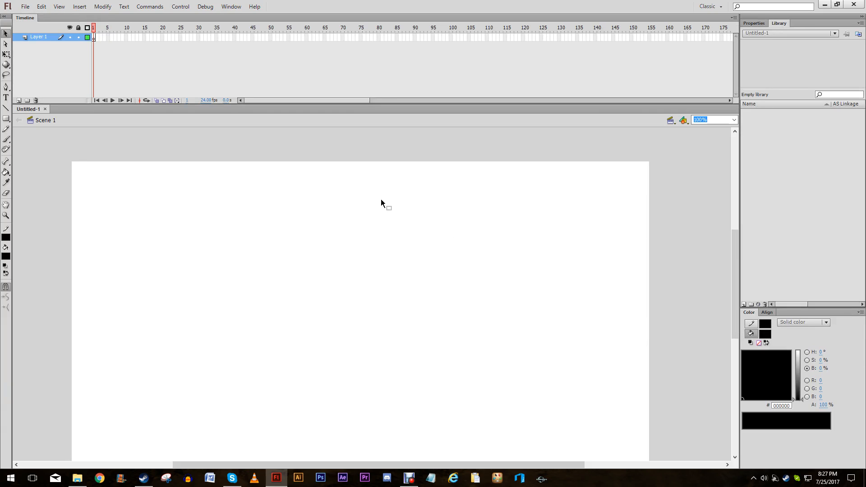
pyautogui.moveTo(24, 18); pyautogui.dragTo(32, 469)
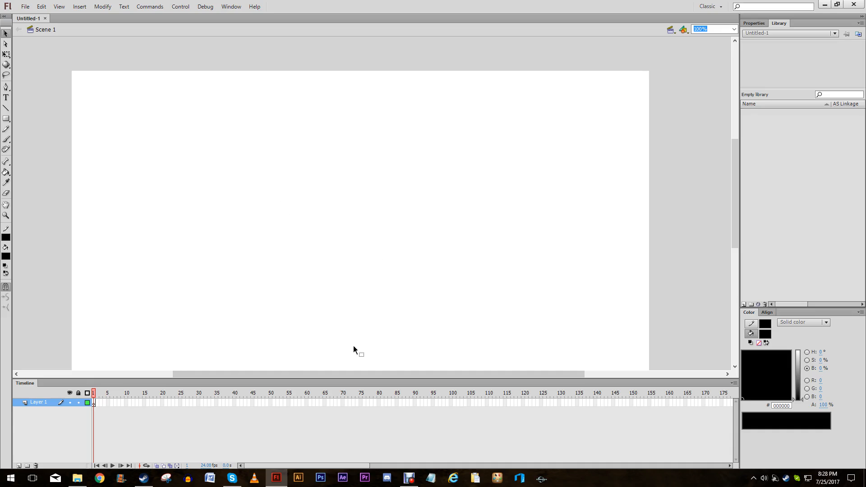
# Step: Examine the document properties and the stage width and height in Document Settings, and cancel the dialog
pyautogui.scroll(-2, 88, 99)
pyautogui.scroll(2, 88, 99)
pyautogui.scroll(-2, 101, 99)
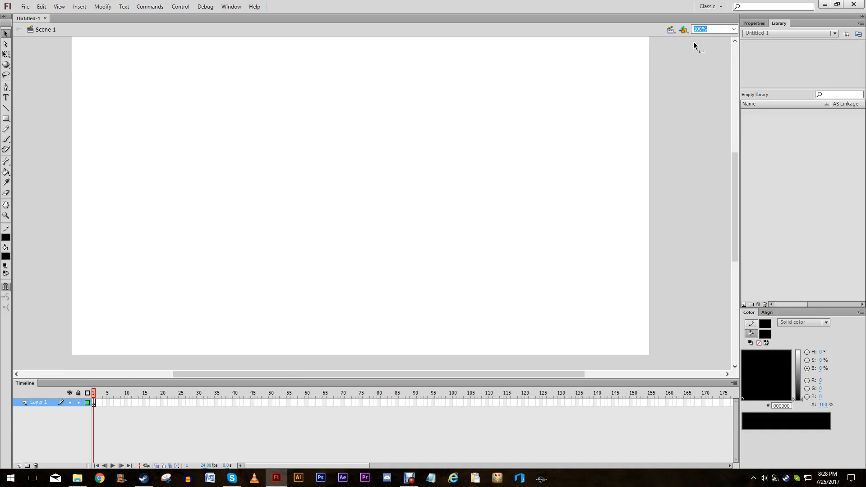
pyautogui.click(754, 23)
pyautogui.scroll(2, 361, 131)
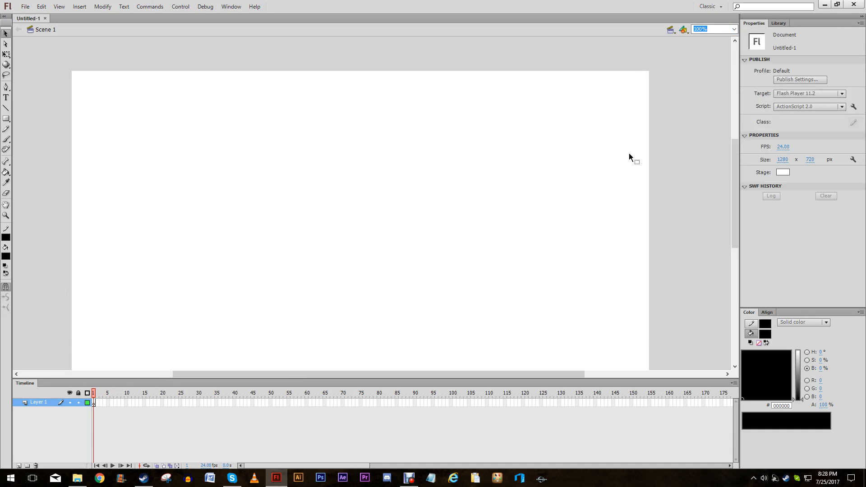
pyautogui.scroll(-2, 411, 130)
pyautogui.scroll(2, 411, 130)
pyautogui.click(851, 160)
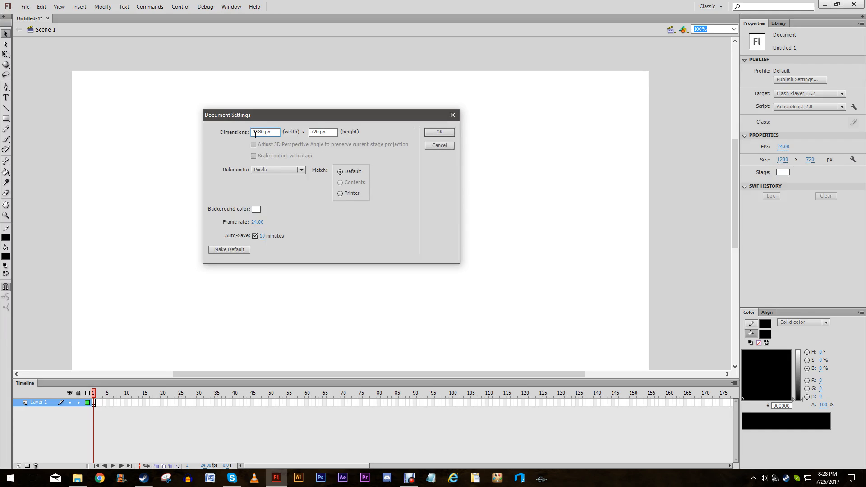
pyautogui.moveTo(254, 133)
pyautogui.mouseDown()
pyautogui.moveTo(264, 133)
pyautogui.moveTo(256, 136)
pyautogui.mouseUp()
pyautogui.click(318, 137)
pyautogui.click(314, 133)
pyautogui.doubleClick(313, 133)
pyautogui.click(437, 146)
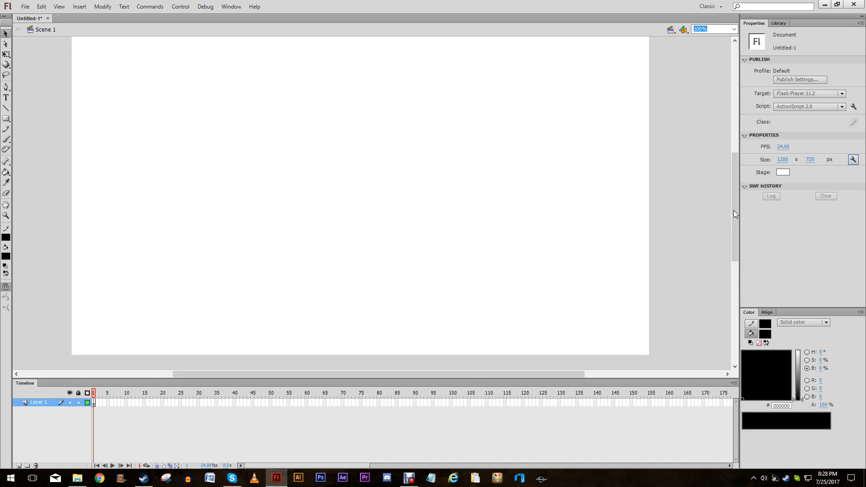
# Step: Draw a closed freehand outline about 324 by 554 px on the stage with the Brush tool
pyautogui.moveTo(734, 211); pyautogui.dragTo(734, 211)
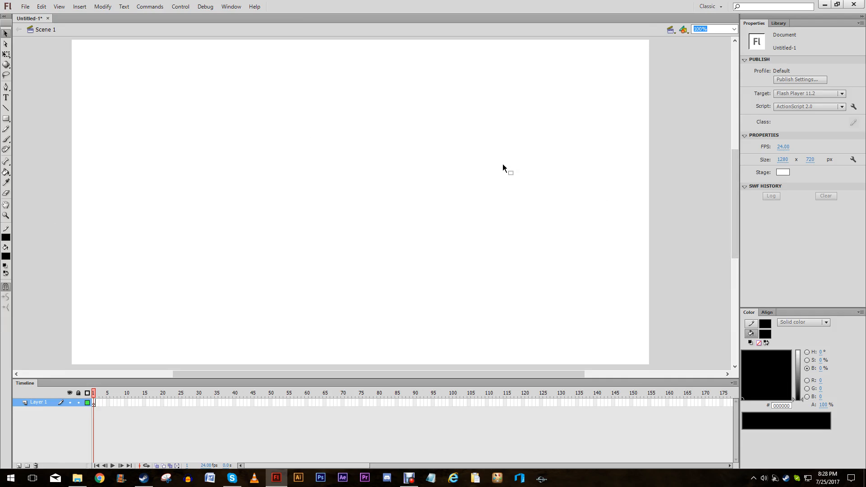
pyautogui.moveTo(195, 75)
pyautogui.mouseDown()
pyautogui.moveTo(301, 331)
pyautogui.moveTo(408, 302)
pyautogui.mouseUp()
pyautogui.click(6, 139)
pyautogui.moveTo(305, 97)
pyautogui.mouseDown()
pyautogui.moveTo(234, 177)
pyautogui.moveTo(239, 304)
pyautogui.moveTo(359, 296)
pyautogui.moveTo(369, 142)
pyautogui.moveTo(294, 99)
pyautogui.mouseUp()
# Step: Select the entire freehand outline with the Free Transform tool and delete it
pyautogui.click(6, 55)
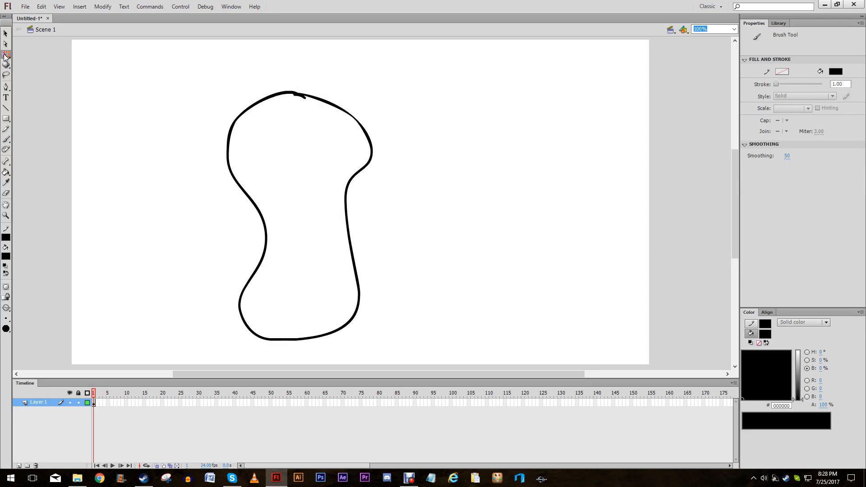
pyautogui.moveTo(193, 74); pyautogui.dragTo(402, 353)
pyautogui.click(521, 222)
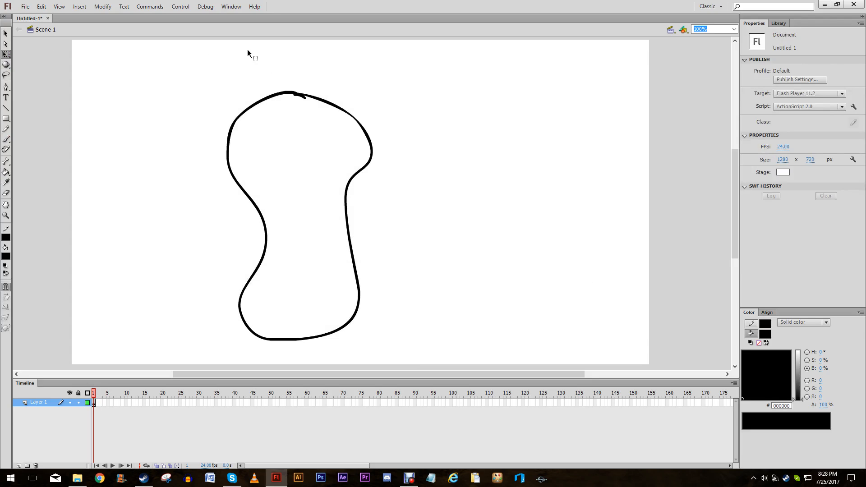
pyautogui.moveTo(227, 85)
pyautogui.mouseDown()
pyautogui.moveTo(376, 352)
pyautogui.moveTo(372, 340)
pyautogui.mouseUp()
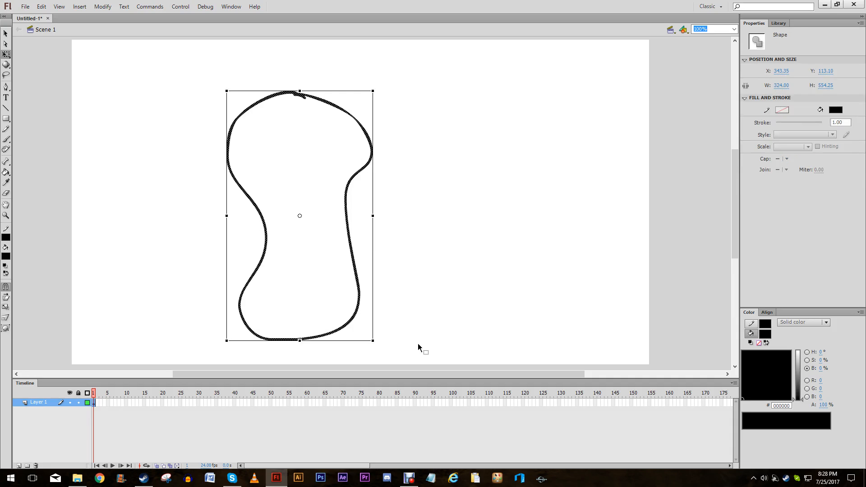
pyautogui.press('Delete')
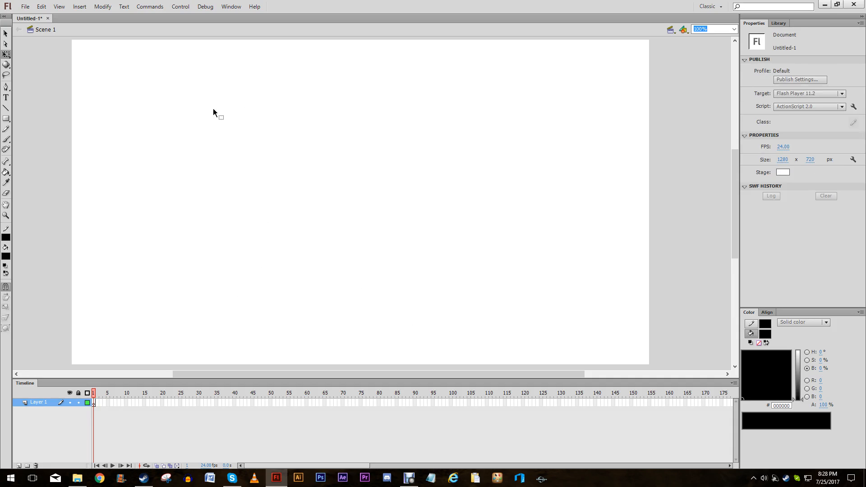
# Step: Activate the Brush tool and choose the second-smallest brush size
pyautogui.click(6, 139)
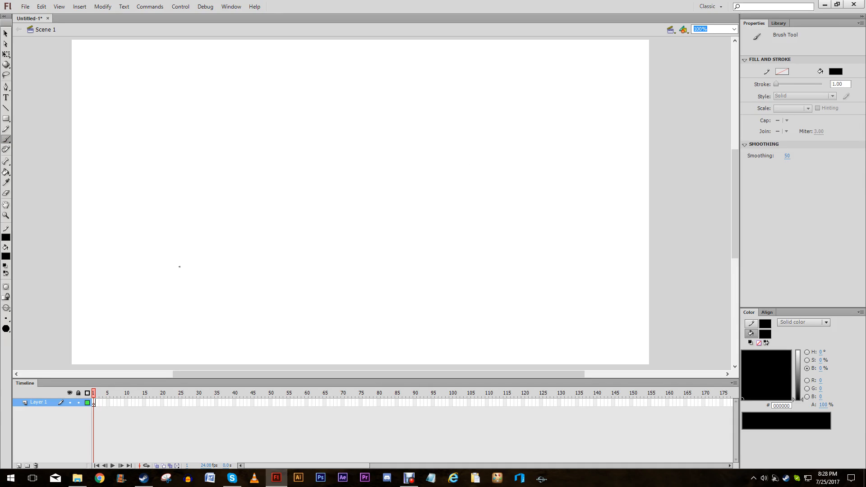
pyautogui.click(7, 139)
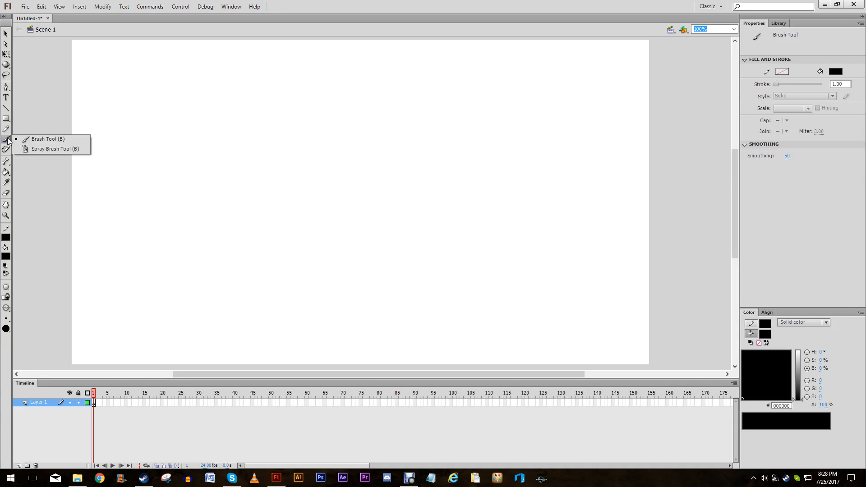
pyautogui.click(51, 141)
pyautogui.click(5, 320)
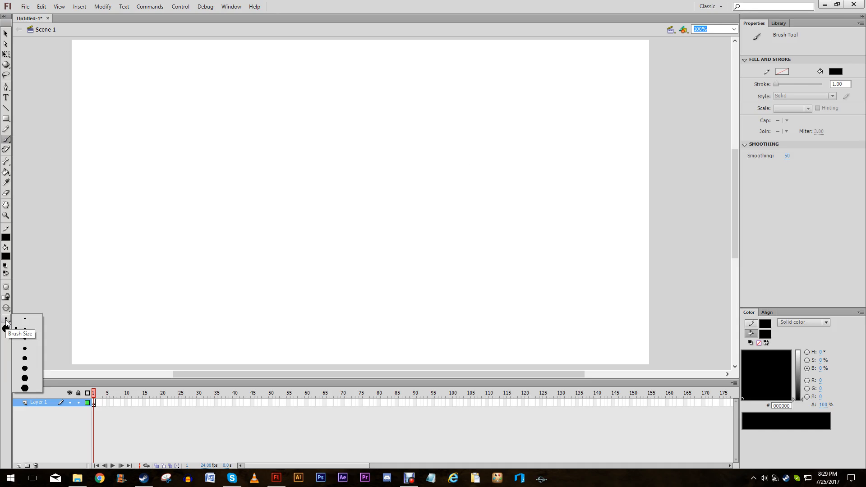
pyautogui.click(35, 328)
# Step: Draw two freehand test strokes at the second-smallest brush size, undoing each one
pyautogui.moveTo(352, 161); pyautogui.dragTo(404, 150)
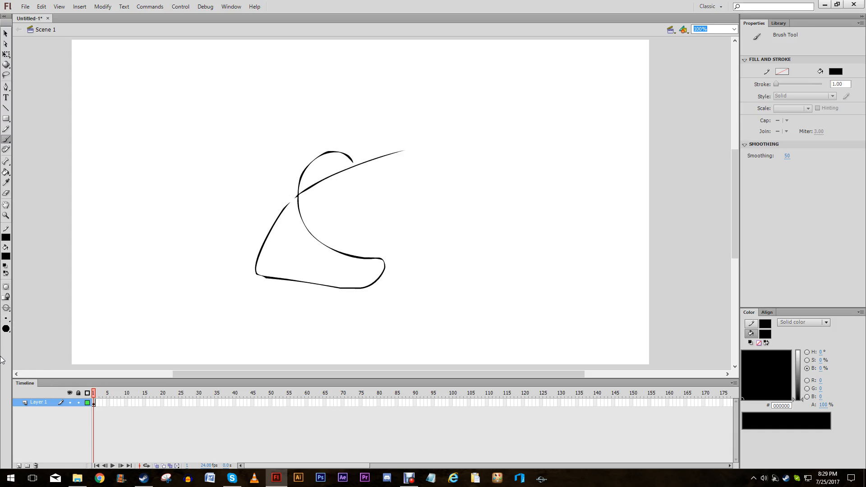
pyautogui.hotkey('ctrl', 'z')
pyautogui.click(6, 318)
pyautogui.click(35, 329)
pyautogui.moveTo(278, 223)
pyautogui.mouseDown()
pyautogui.moveTo(331, 127)
pyautogui.moveTo(503, 201)
pyautogui.mouseUp()
pyautogui.hotkey('ctrl', 'z')
# Step: Set the brush size to the third-smallest option
pyautogui.click(6, 319)
pyautogui.click(26, 341)
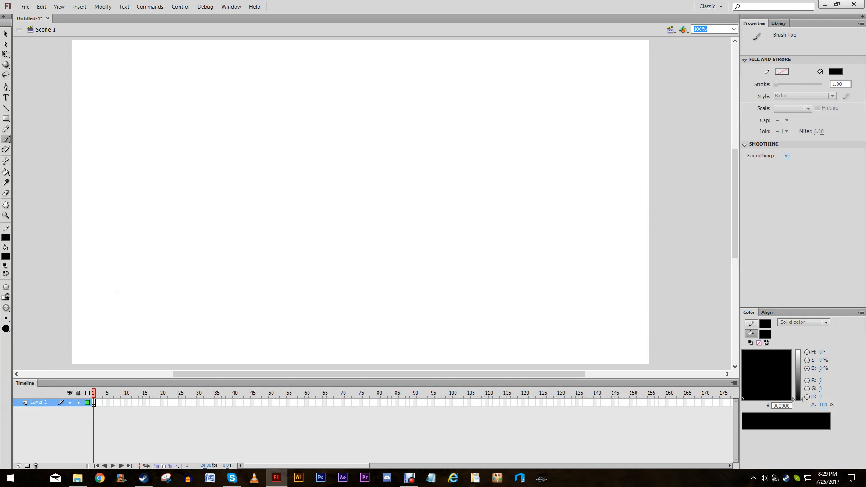
# Step: Draw a rounded freehand outline with the Brush tool and straighten it into a clean oval
pyautogui.hotkey('ctrl', '=')
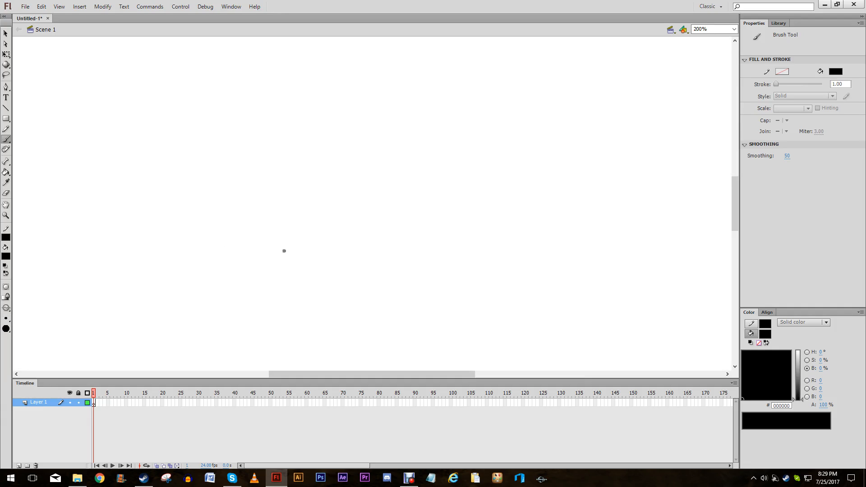
pyautogui.moveTo(253, 74)
pyautogui.mouseDown()
pyautogui.moveTo(208, 135)
pyautogui.moveTo(227, 205)
pyautogui.moveTo(374, 215)
pyautogui.moveTo(404, 138)
pyautogui.moveTo(362, 86)
pyautogui.moveTo(257, 71)
pyautogui.mouseUp()
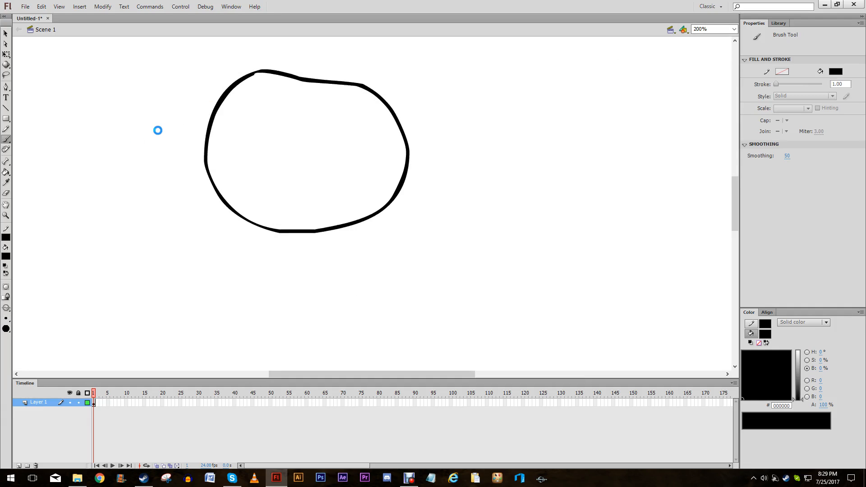
pyautogui.click(6, 34)
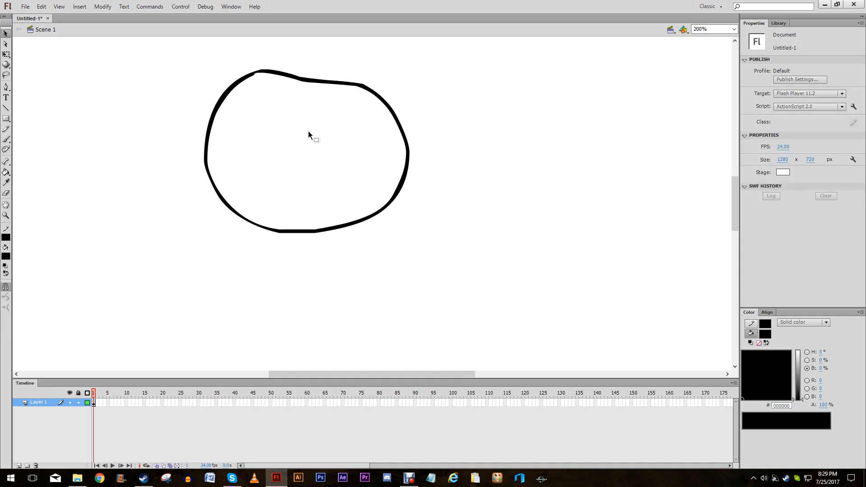
pyautogui.click(303, 84)
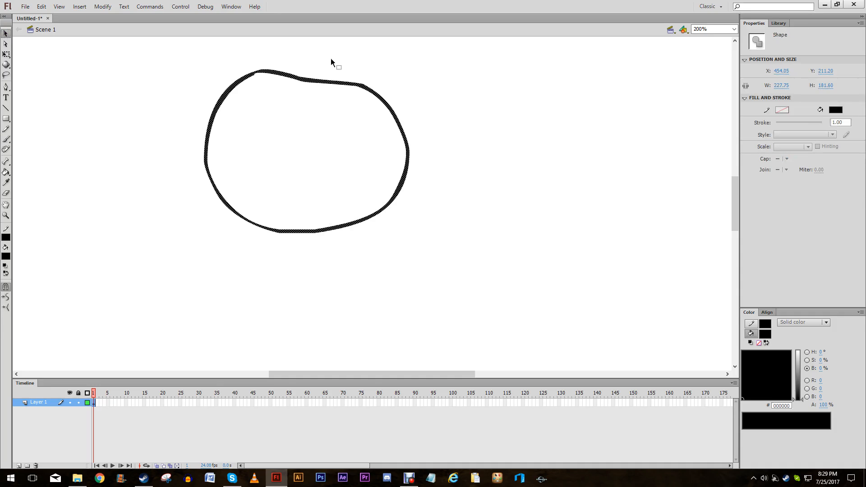
pyautogui.click(8, 310)
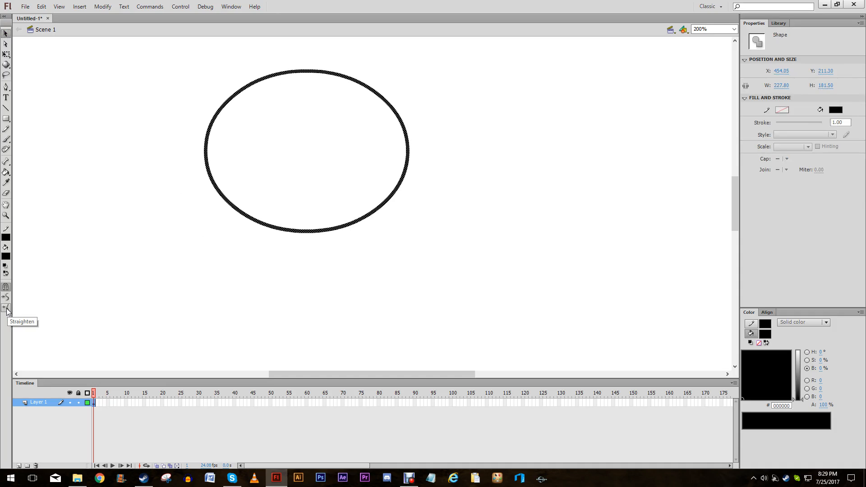
# Step: Narrow the oval into a circle about 176 px across with Free Transform and straighten its outline
pyautogui.click(6, 54)
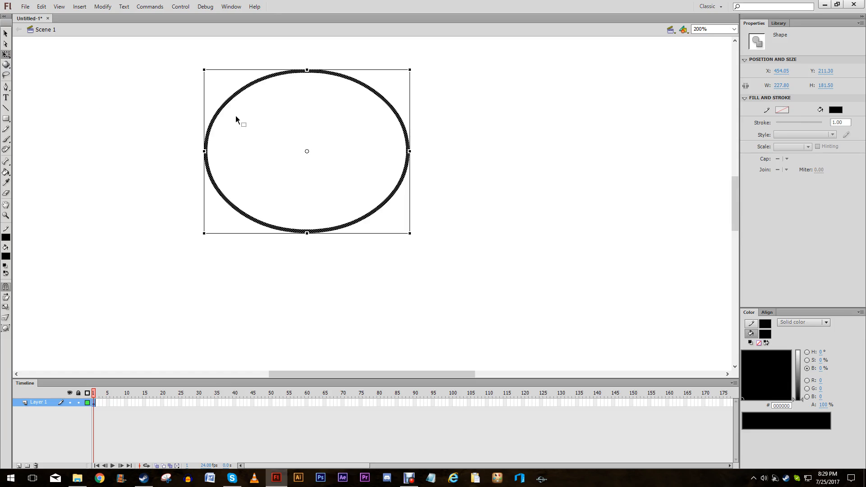
pyautogui.moveTo(410, 152); pyautogui.dragTo(359, 152)
pyautogui.click(6, 34)
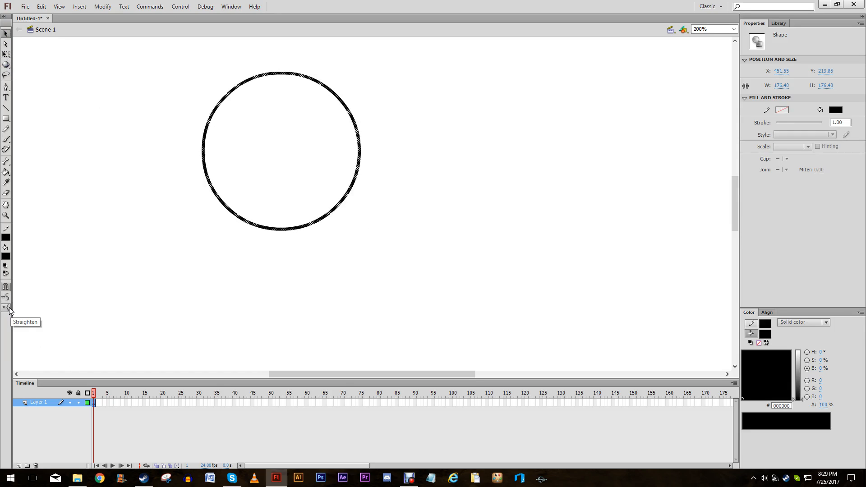
pyautogui.click(169, 329)
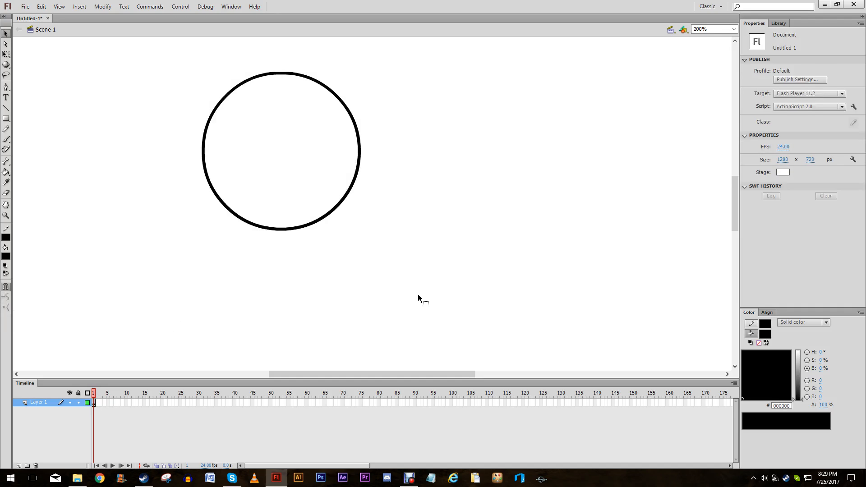
# Step: Brush a small circle at the center of the large circle as a pupil and straighten it
pyautogui.click(6, 139)
pyautogui.moveTo(276, 129)
pyautogui.mouseDown()
pyautogui.moveTo(269, 168)
pyautogui.moveTo(302, 145)
pyautogui.moveTo(279, 129)
pyautogui.mouseUp()
pyautogui.click(6, 32)
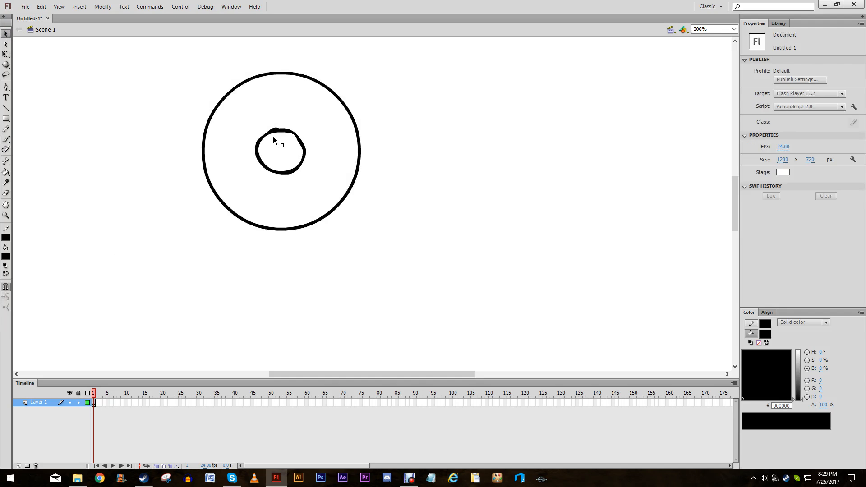
pyautogui.click(274, 135)
pyautogui.click(43, 262)
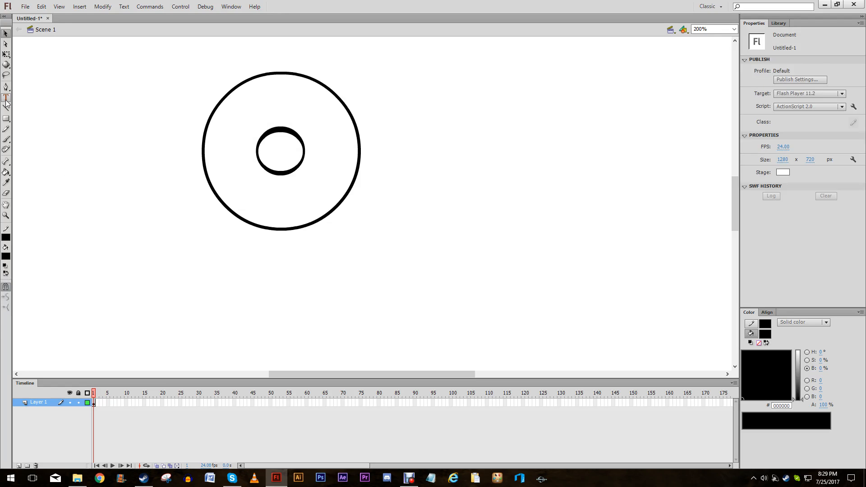
# Step: Draw straight lines from the pupil to the outer circle, forming three lower-left wedges and one upper-right wedge
pyautogui.click(7, 110)
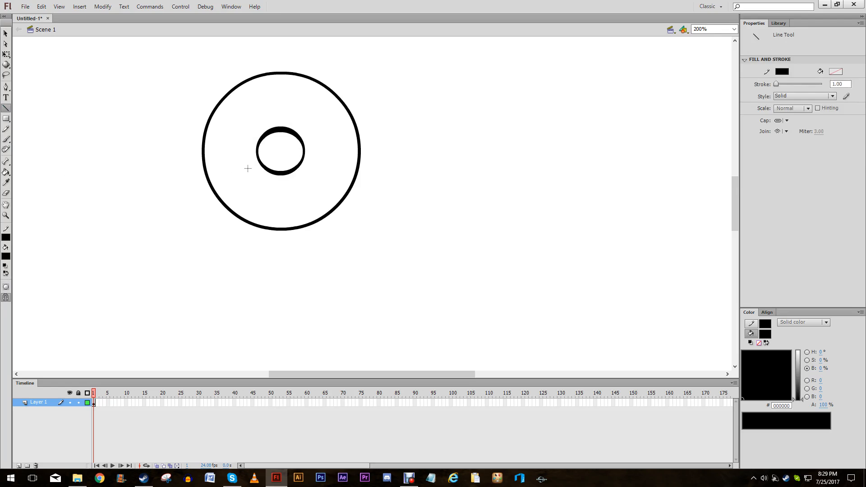
pyautogui.moveTo(244, 168); pyautogui.dragTo(210, 184)
pyautogui.moveTo(258, 161); pyautogui.dragTo(221, 197)
pyautogui.hotkey('ctrl', 'z')
pyautogui.moveTo(260, 167); pyautogui.dragTo(223, 198)
pyautogui.moveTo(269, 176); pyautogui.dragTo(250, 221)
pyautogui.moveTo(296, 131); pyautogui.dragTo(324, 87)
pyautogui.moveTo(300, 135); pyautogui.dragTo(341, 103)
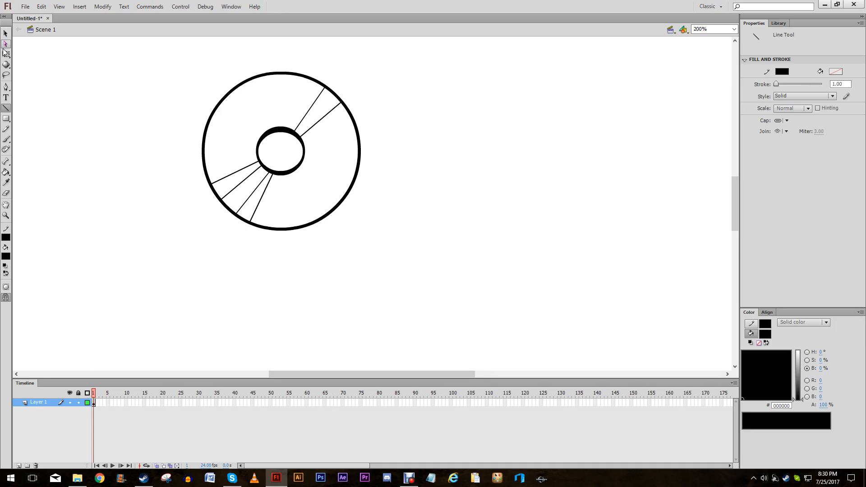
# Step: Fill the two large iris areas and the middle lower-left wedge with light blue #7EB4FF using the Paint Bucket
pyautogui.click(6, 175)
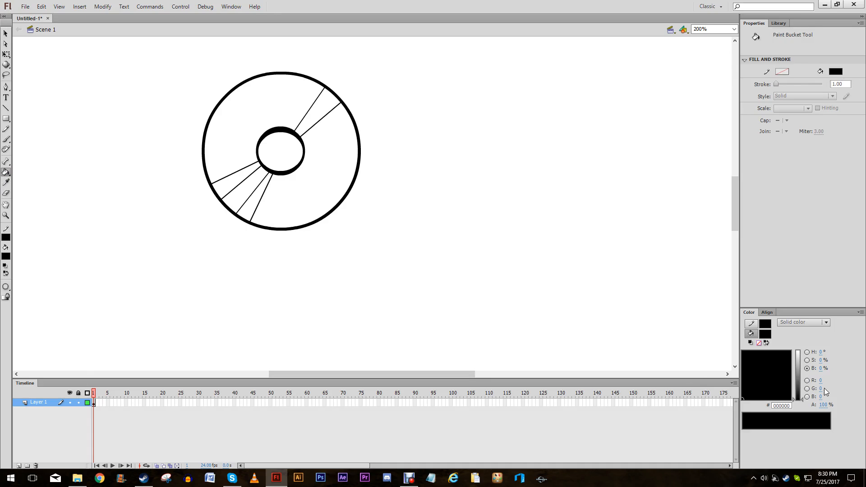
pyautogui.click(807, 368)
pyautogui.moveTo(804, 397)
pyautogui.mouseDown()
pyautogui.moveTo(802, 350)
pyautogui.moveTo(771, 384)
pyautogui.moveTo(771, 375)
pyautogui.mouseUp()
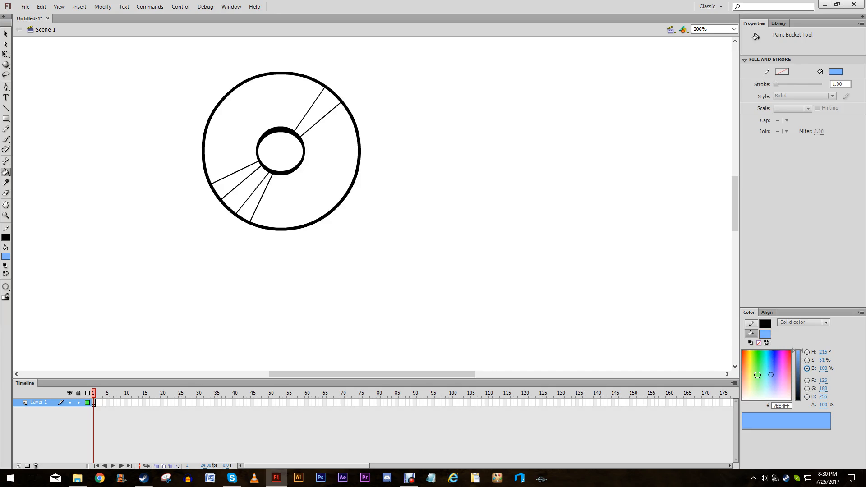
pyautogui.click(302, 219)
pyautogui.click(245, 105)
pyautogui.click(238, 194)
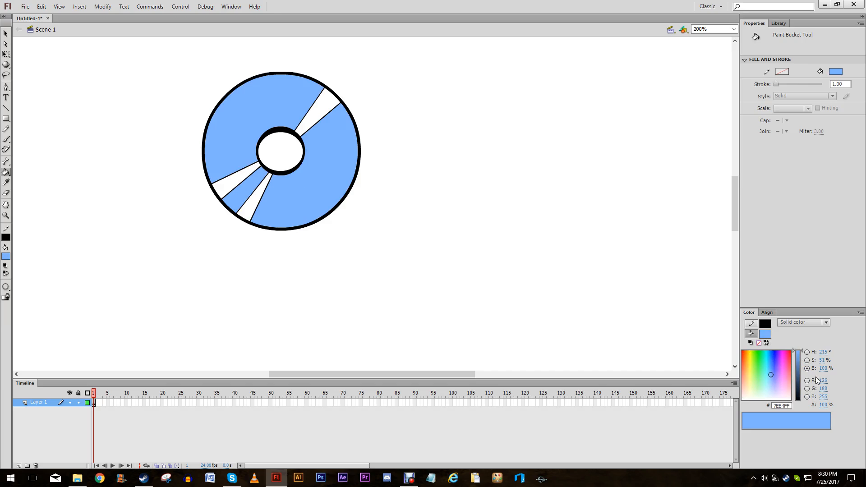
# Step: Fill the two outer lower-left wedges with blue #486DFF
pyautogui.click(772, 365)
pyautogui.click(257, 194)
pyautogui.click(230, 181)
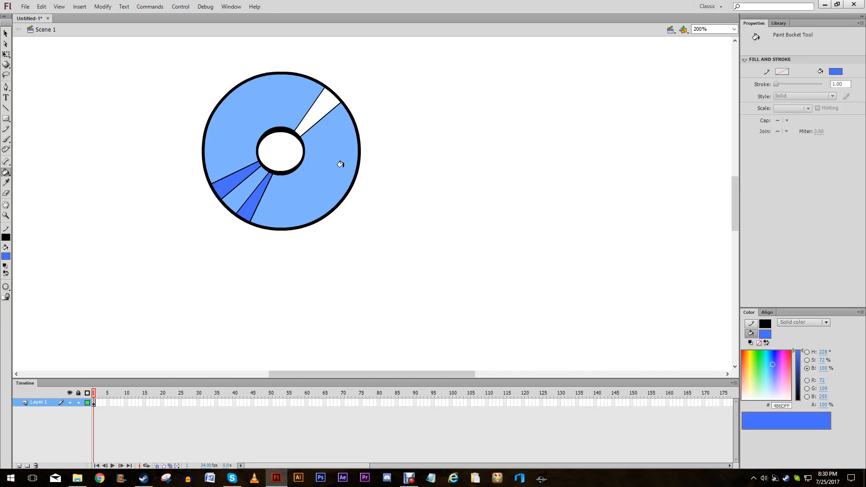
# Step: Try dark navy #1B285F as the fill for the light blue iris areas and undo those fills
pyautogui.moveTo(771, 392); pyautogui.dragTo(698, 429)
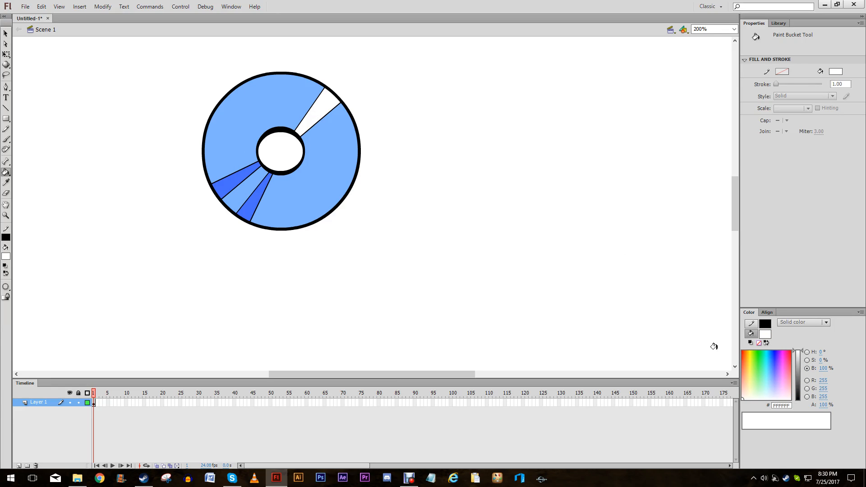
pyautogui.click(6, 257)
pyautogui.click(262, 196)
pyautogui.click(272, 196)
pyautogui.click(245, 188)
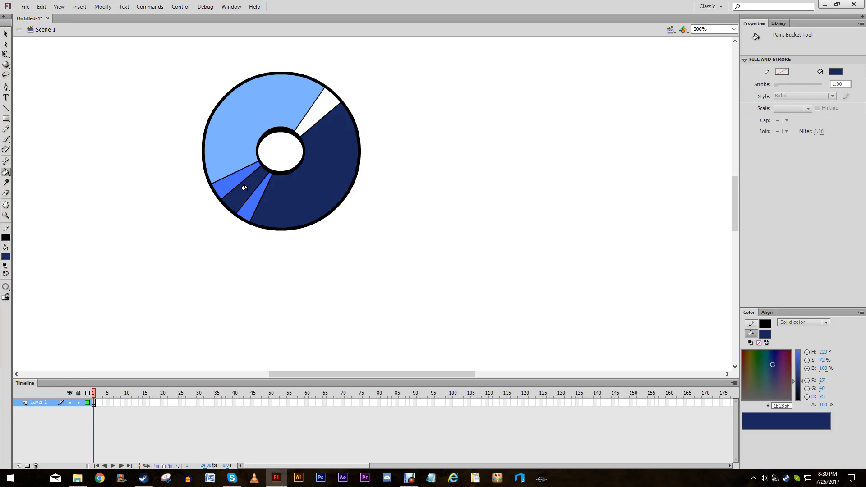
pyautogui.click(234, 133)
pyautogui.hotkey('ctrl', 'z')
pyautogui.hotkey('ctrl', 'z')
pyautogui.hotkey('ctrl', 'z')
# Step: Sample blue #486DFF from a wedge and fill the large iris areas and the middle lower-left wedge with it
pyautogui.click(6, 256)
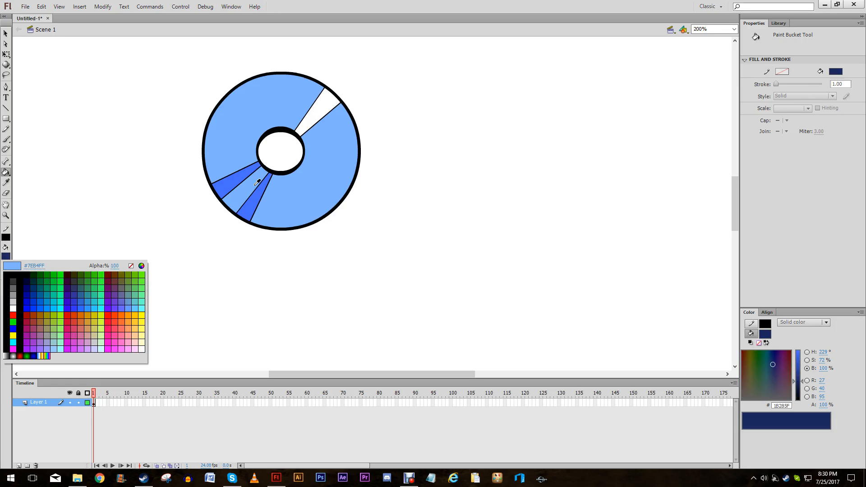
pyautogui.click(242, 179)
pyautogui.click(6, 256)
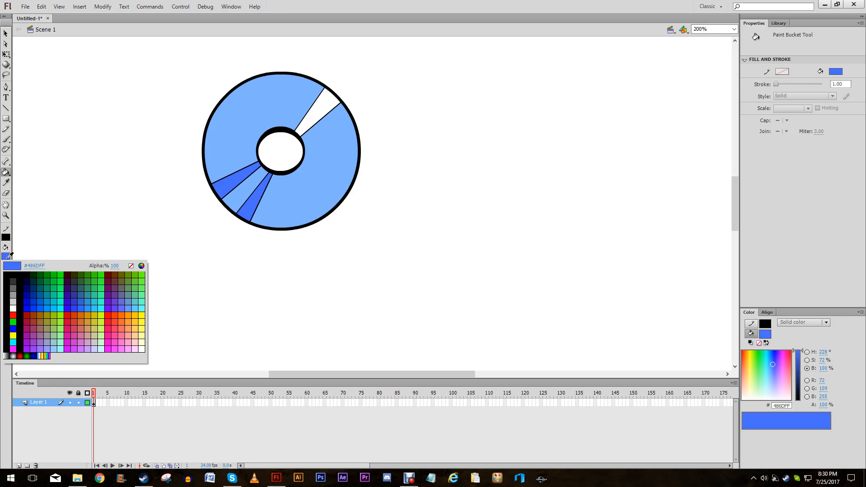
pyautogui.click(232, 179)
pyautogui.click(235, 170)
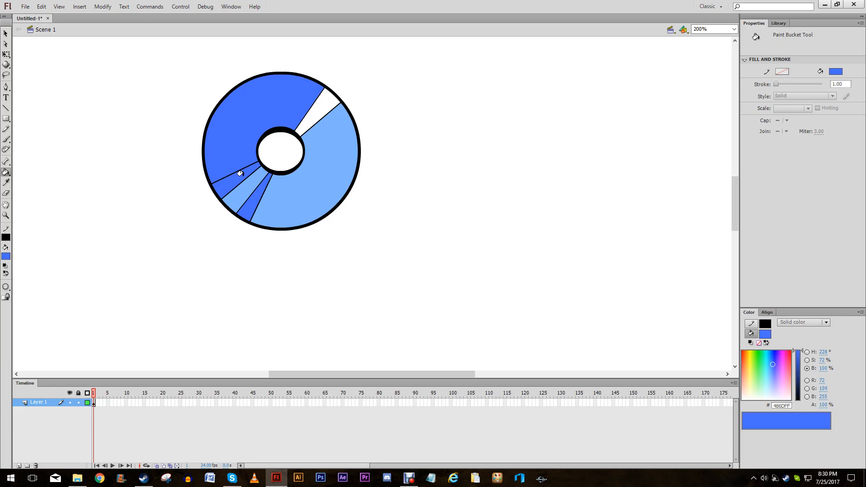
pyautogui.click(252, 180)
pyautogui.click(302, 185)
# Step: Darken the fill to #314BAF and fill the upper-right wedge and the two outer lower-left wedges with it
pyautogui.moveTo(797, 357); pyautogui.dragTo(797, 366)
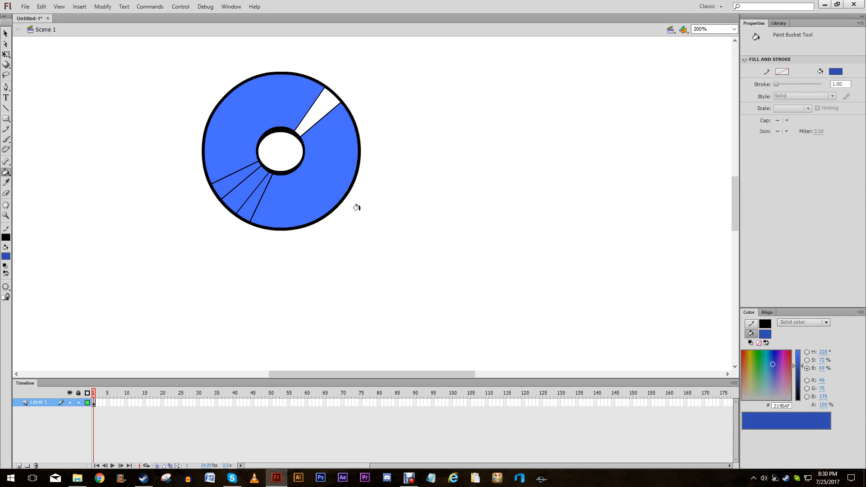
pyautogui.click(304, 126)
pyautogui.click(239, 193)
pyautogui.click(260, 199)
pyautogui.hotkey('ctrl', 'z')
pyautogui.click(249, 200)
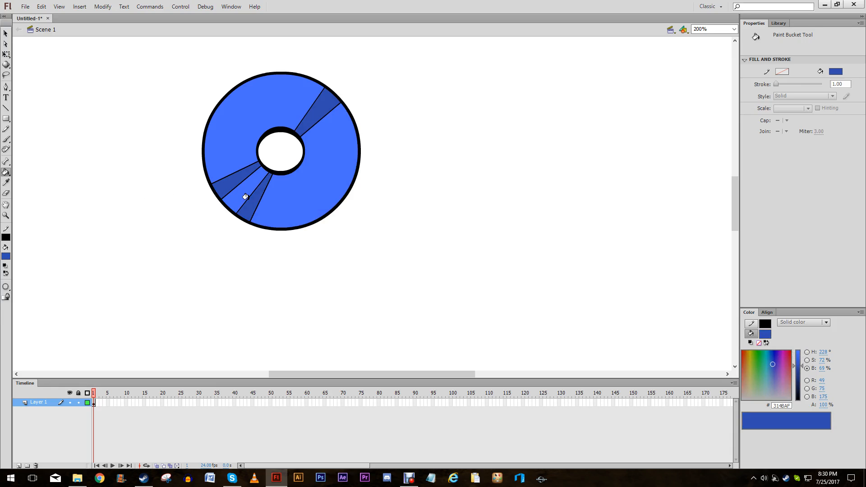
# Step: Fill the pupil with black
pyautogui.click(7, 257)
pyautogui.click(15, 290)
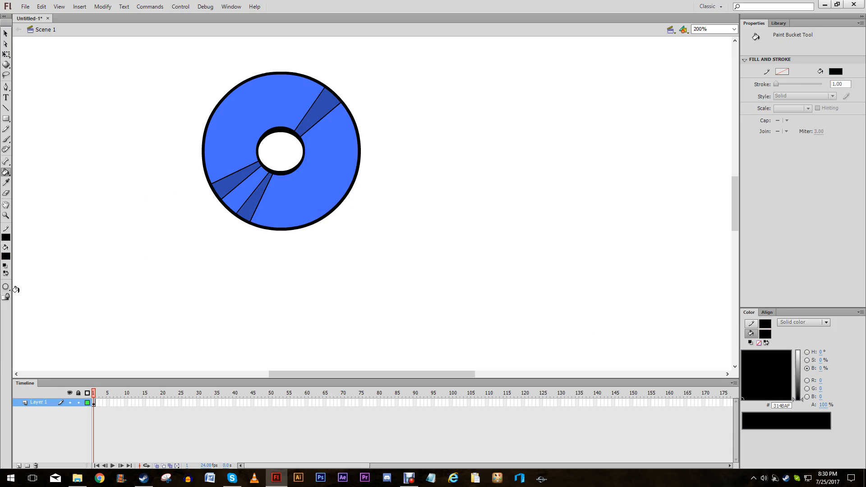
pyautogui.click(271, 160)
# Step: Draw three long straight lines across the iris that cross the wedge lines and each other, extending outside the circle
pyautogui.click(6, 34)
pyautogui.click(6, 109)
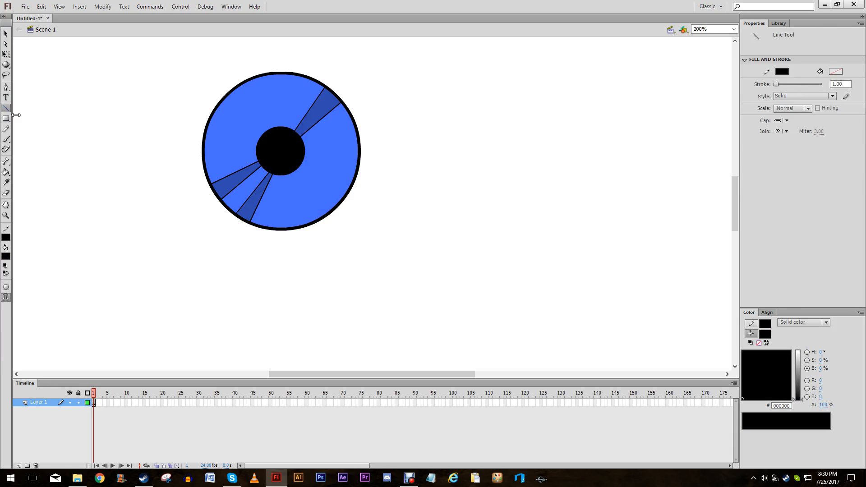
pyautogui.moveTo(205, 157); pyautogui.dragTo(303, 224)
pyautogui.moveTo(291, 98); pyautogui.dragTo(402, 192)
pyautogui.moveTo(277, 248); pyautogui.dragTo(406, 114)
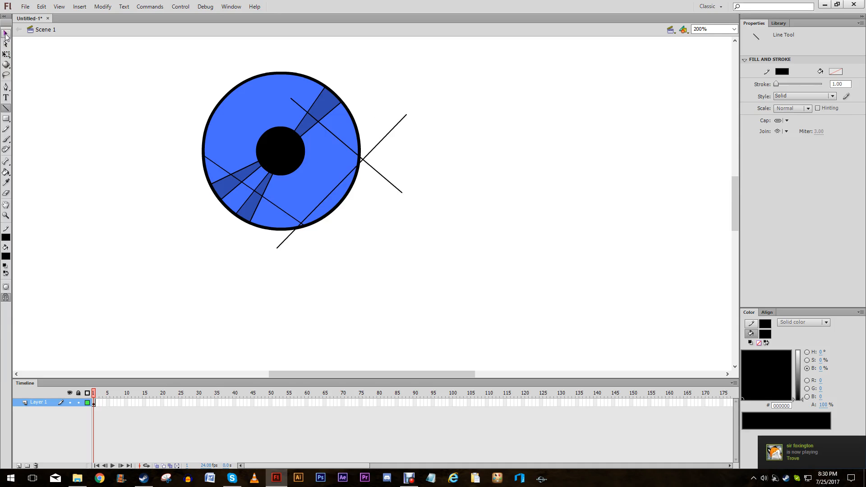
# Step: Select all the connected straight lines together and delete them, keeping the colored fills
pyautogui.click(5, 34)
pyautogui.doubleClick(392, 130)
pyautogui.press('Delete')
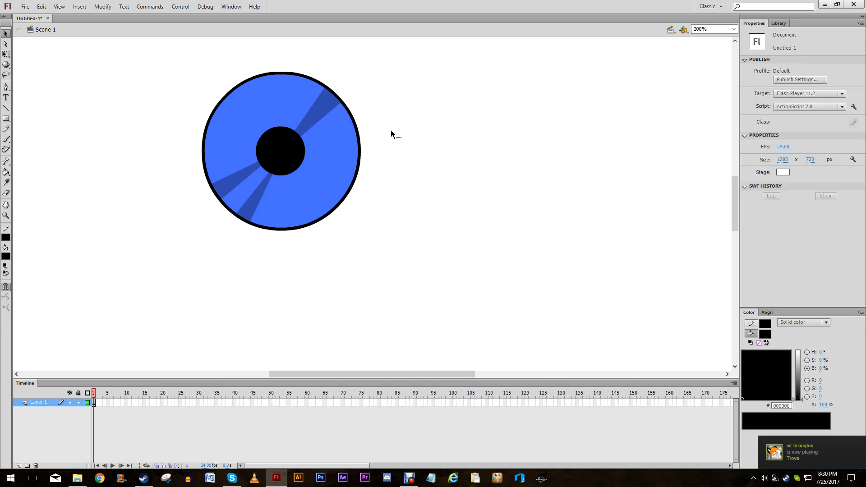
# Step: Draw a white highlight without an outline beside the eye, made of a large oval overlapping a small one
pyautogui.click(6, 139)
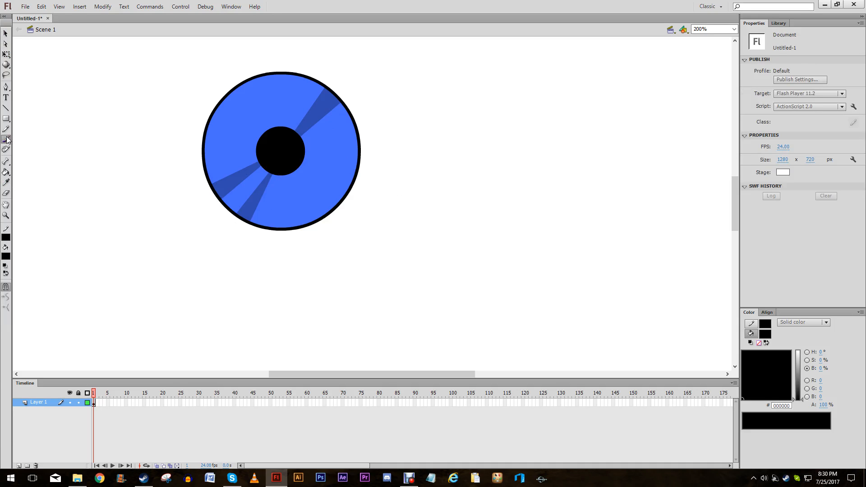
pyautogui.click(6, 256)
pyautogui.click(25, 306)
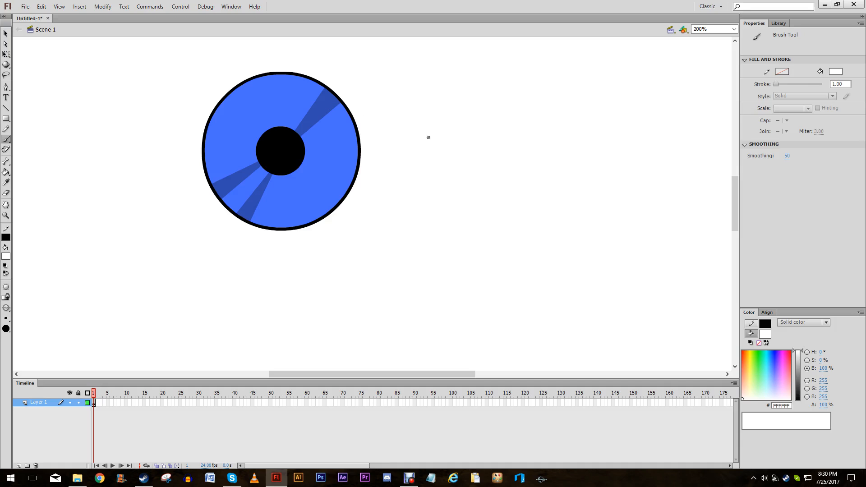
pyautogui.click(6, 119)
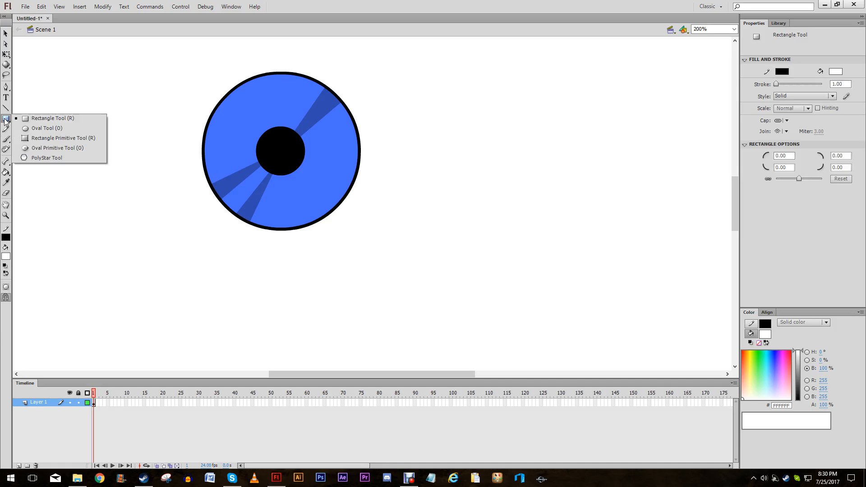
pyautogui.click(47, 128)
pyautogui.moveTo(66, 94); pyautogui.dragTo(108, 153)
# Step: Move the white highlight onto the pupil's upper-right edge and stretch it vertically to 62 px with Free Transform
pyautogui.moveTo(100, 139); pyautogui.dragTo(283, 126)
pyautogui.hotkey('ctrl', 'z')
pyautogui.click(4, 33)
pyautogui.click(93, 131)
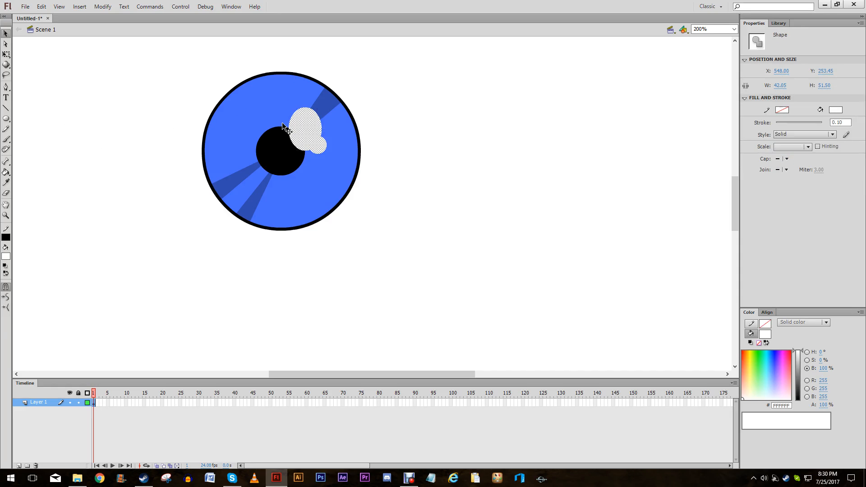
pyautogui.click(5, 54)
pyautogui.moveTo(325, 154); pyautogui.dragTo(311, 135)
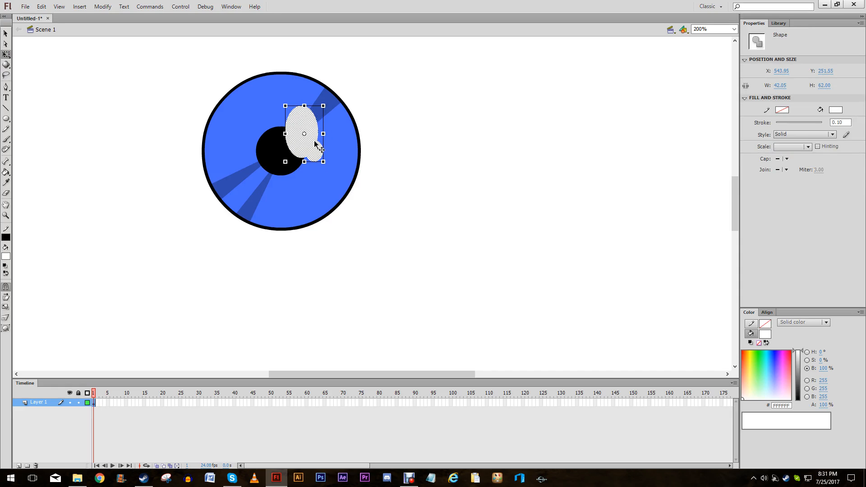
pyautogui.click(440, 154)
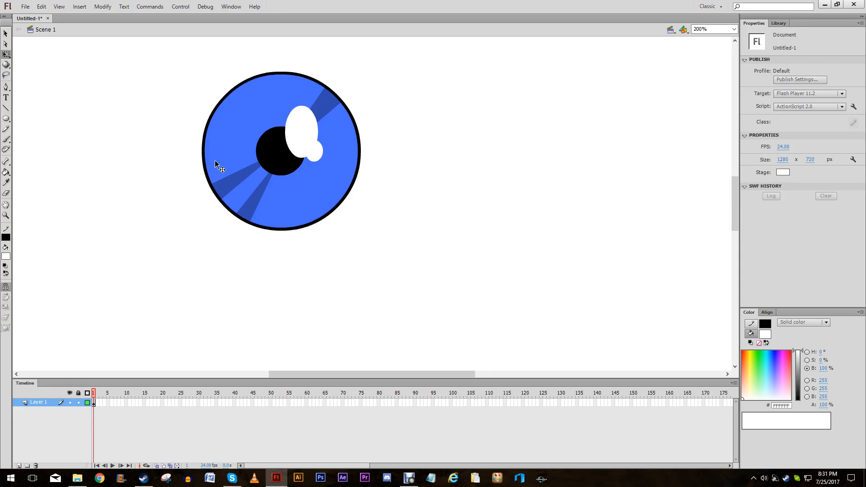
# Step: Draw a line from the lowest wedge to the iris's right edge and bend it outward to outline a lower-right crescent
pyautogui.click(6, 108)
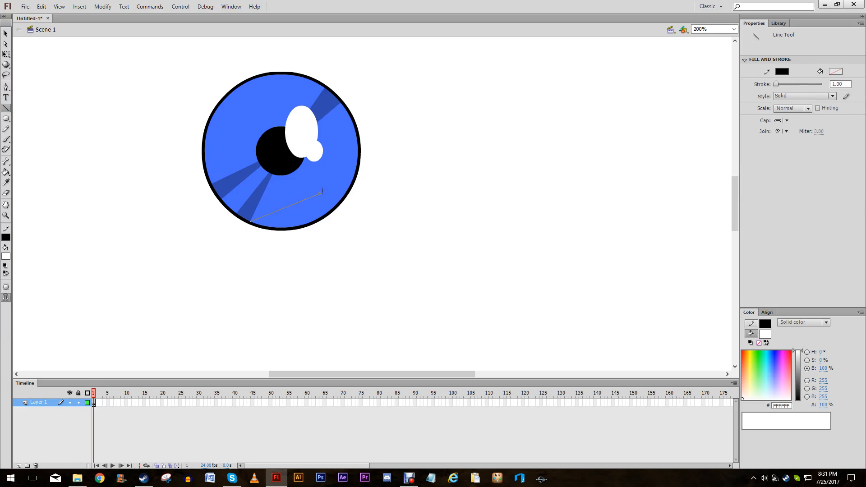
pyautogui.moveTo(356, 137); pyautogui.dragTo(357, 138)
pyautogui.click(6, 33)
pyautogui.moveTo(299, 187); pyautogui.dragTo(318, 208)
# Step: Recolor the lower-right crescent with the dark blue of the wedges and delete the curved line bordering it
pyautogui.click(335, 204)
pyautogui.click(6, 237)
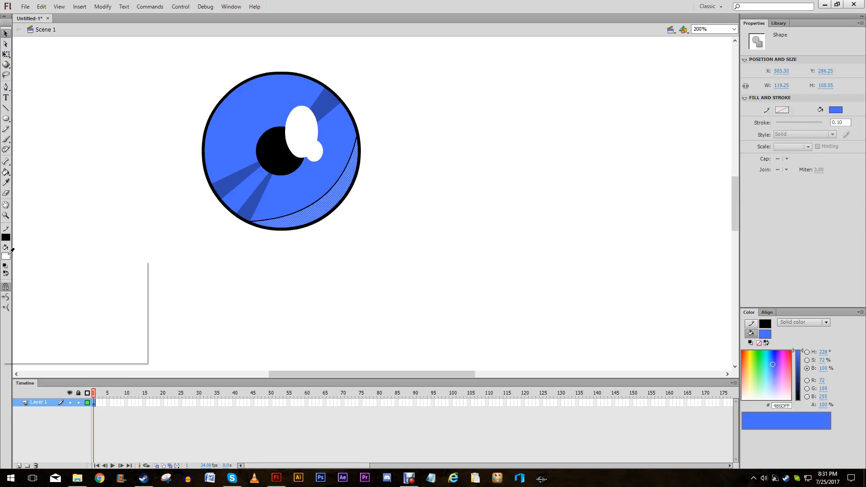
pyautogui.click(253, 211)
pyautogui.click(380, 281)
pyautogui.click(326, 198)
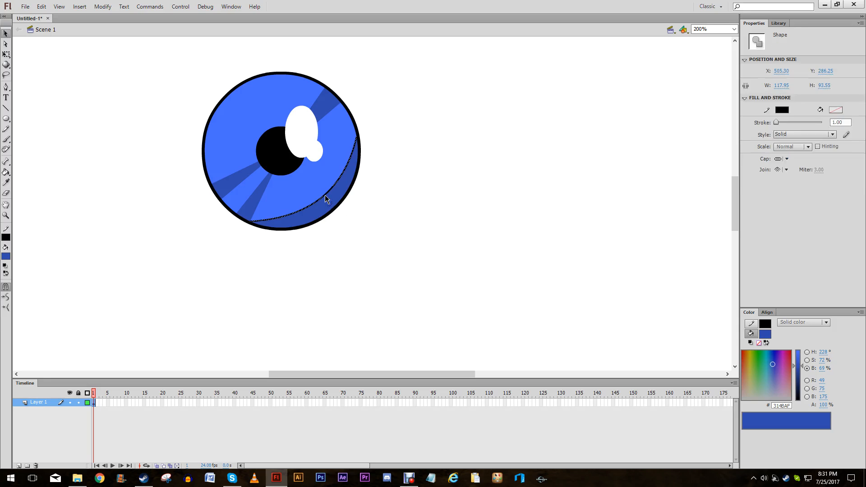
pyautogui.press('Delete')
# Step: Draw a line from the leftmost wedge to the iris's upper edge and bend it outward to outline an upper-left crescent
pyautogui.click(6, 108)
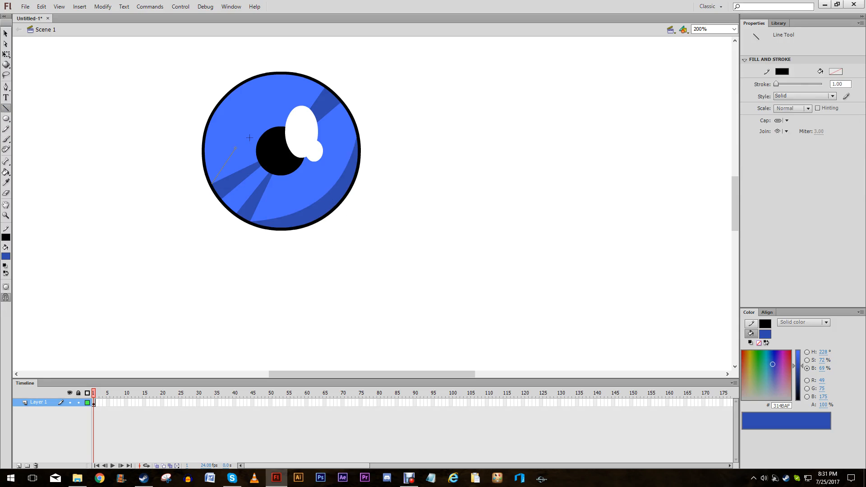
pyautogui.moveTo(310, 80); pyautogui.dragTo(308, 78)
pyautogui.press('v')
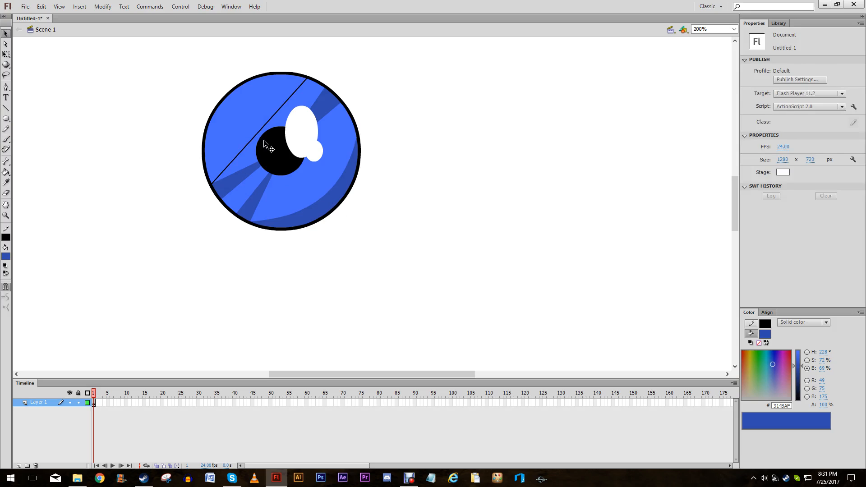
pyautogui.moveTo(253, 142); pyautogui.dragTo(224, 115)
# Step: Recolor the upper-left crescent light blue #A1C3FF and delete the curved line bordering it
pyautogui.click(225, 116)
pyautogui.click(6, 256)
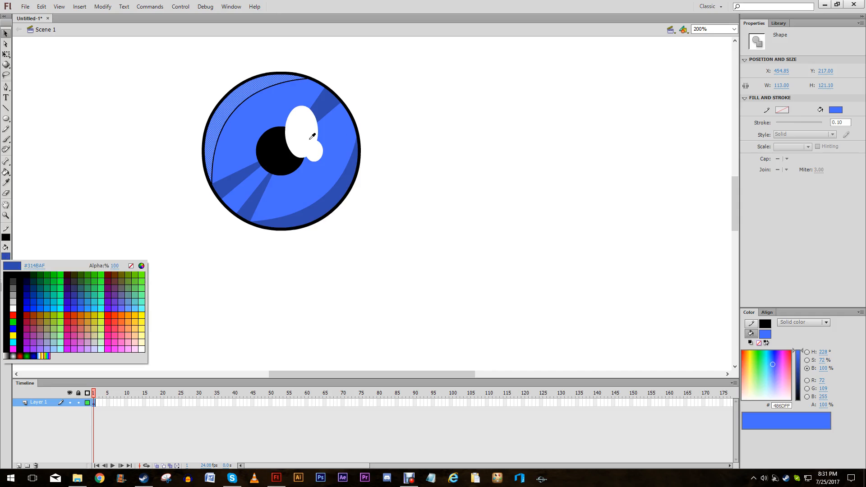
pyautogui.click(312, 136)
pyautogui.click(6, 256)
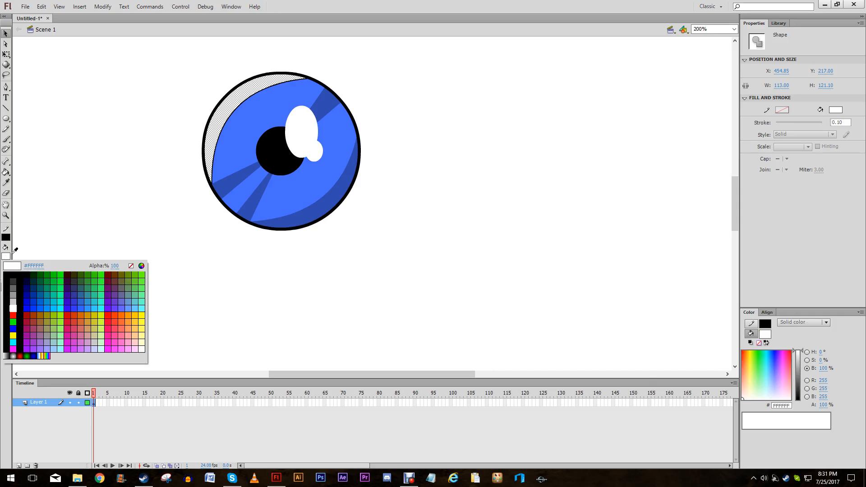
pyautogui.click(276, 210)
pyautogui.moveTo(772, 372); pyautogui.dragTo(771, 382)
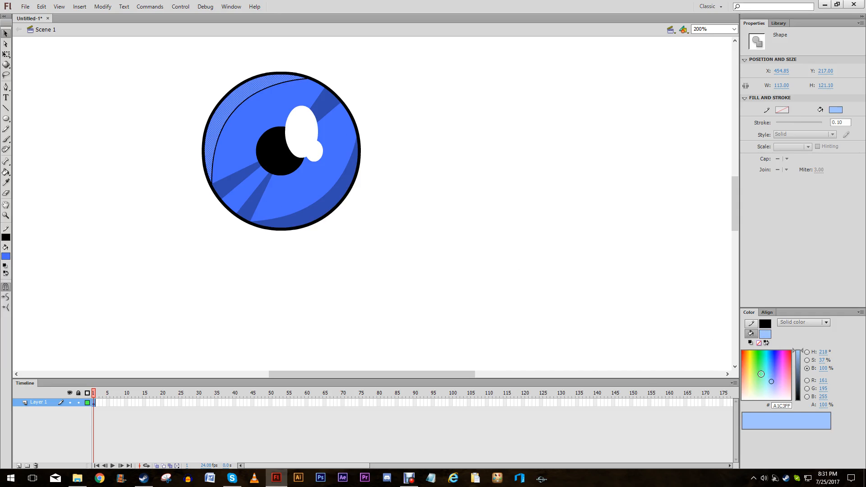
pyautogui.click(490, 200)
pyautogui.click(251, 96)
pyautogui.press('Delete')
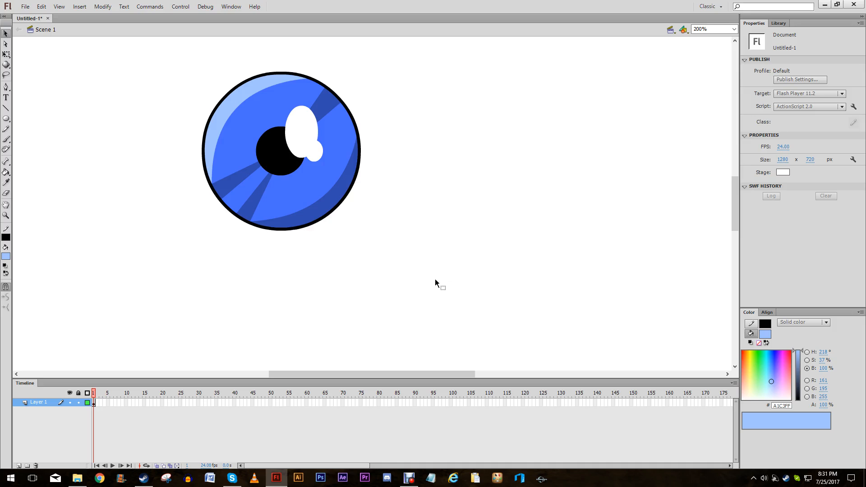
# Step: Convert the whole eye artwork into a Graphic symbol named "pupil"
pyautogui.moveTo(439, 274)
pyautogui.mouseDown()
pyautogui.moveTo(162, 64)
pyautogui.moveTo(438, 291)
pyautogui.mouseUp()
pyautogui.hotkey('ctrl', '1')
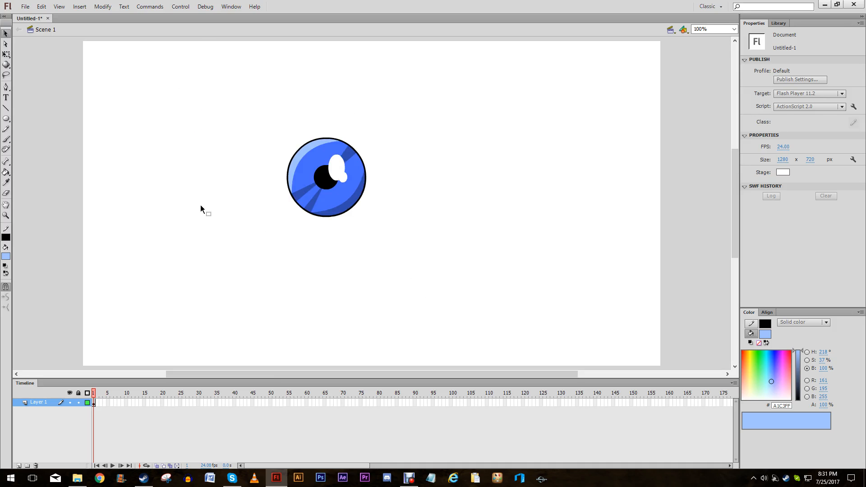
pyautogui.hotkey('ctrl', 'a')
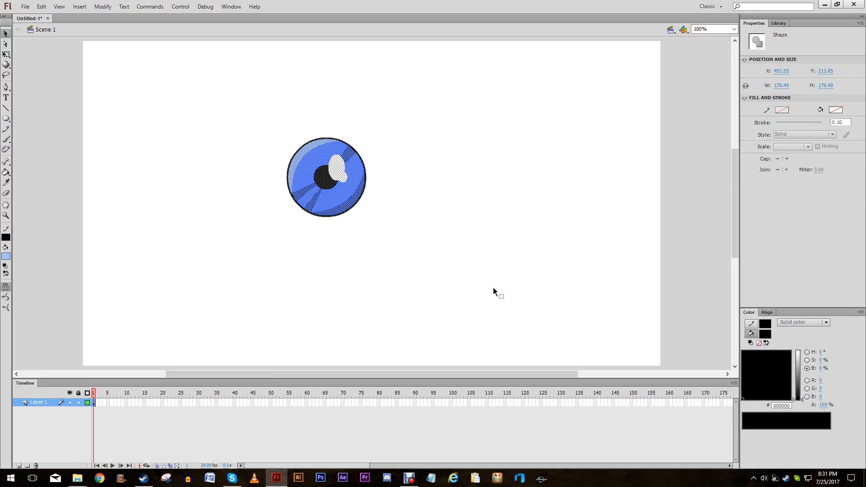
pyautogui.press('F8')
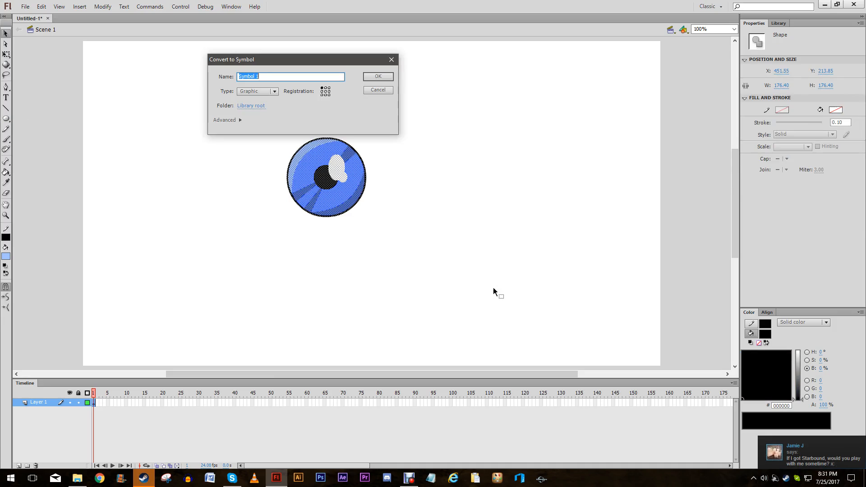
pyautogui.rightClick(144, 478)
pyautogui.click(145, 459)
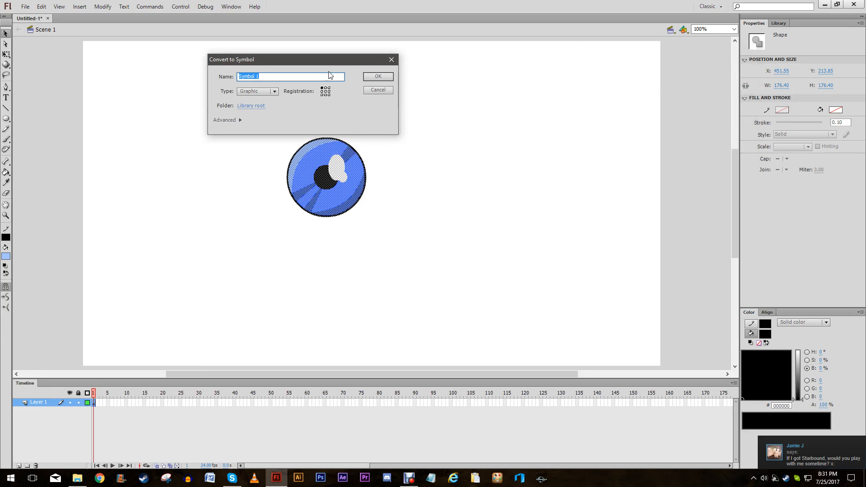
pyautogui.moveTo(321, 60); pyautogui.dragTo(496, 97)
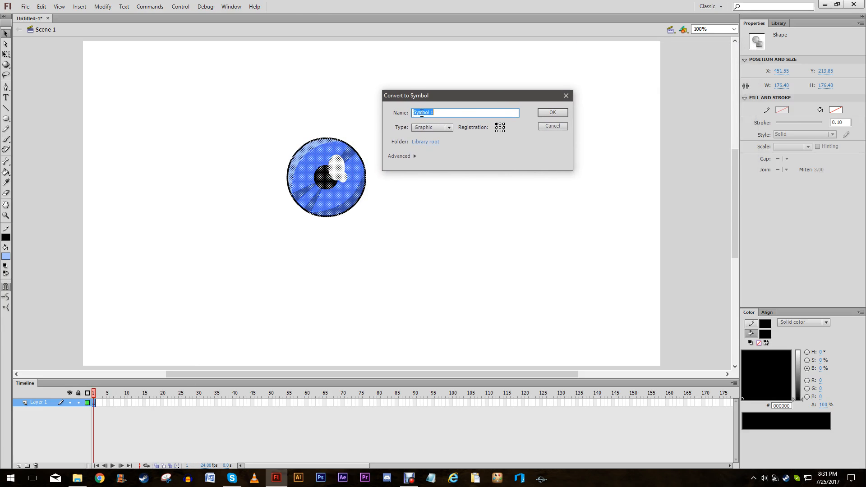
pyautogui.moveTo(407, 95); pyautogui.dragTo(408, 90)
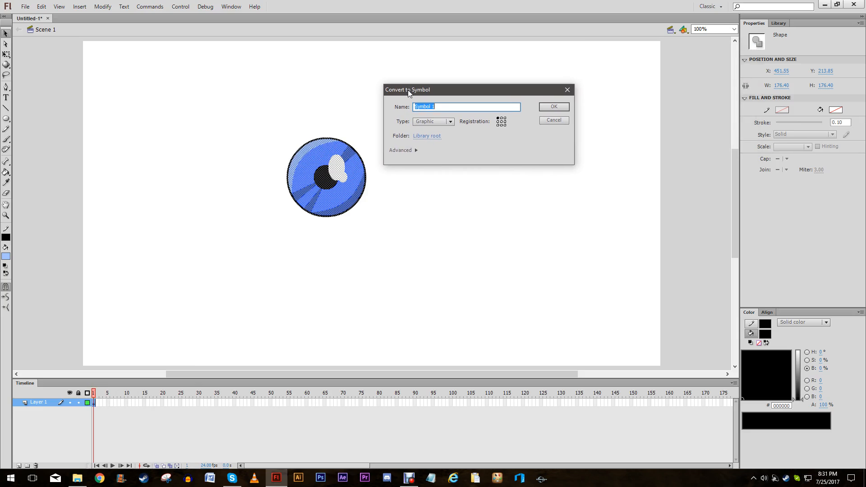
pyautogui.click(441, 122)
pyautogui.click(443, 121)
pyautogui.click(443, 121)
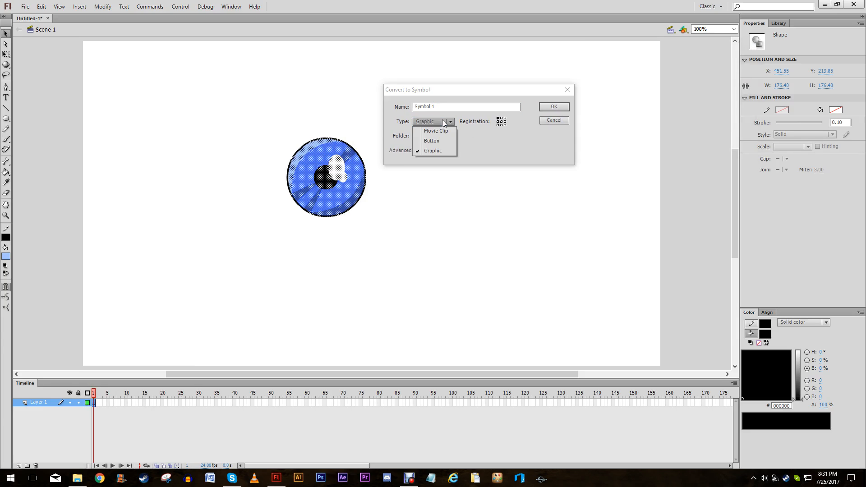
pyautogui.click(443, 121)
pyautogui.click(438, 109)
pyautogui.moveTo(437, 109); pyautogui.dragTo(298, 126)
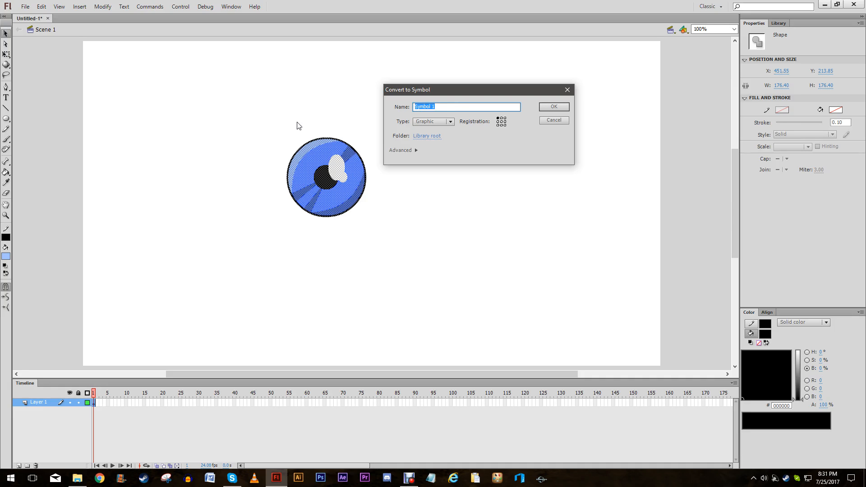
pyautogui.write('pupil')
pyautogui.press('Return')
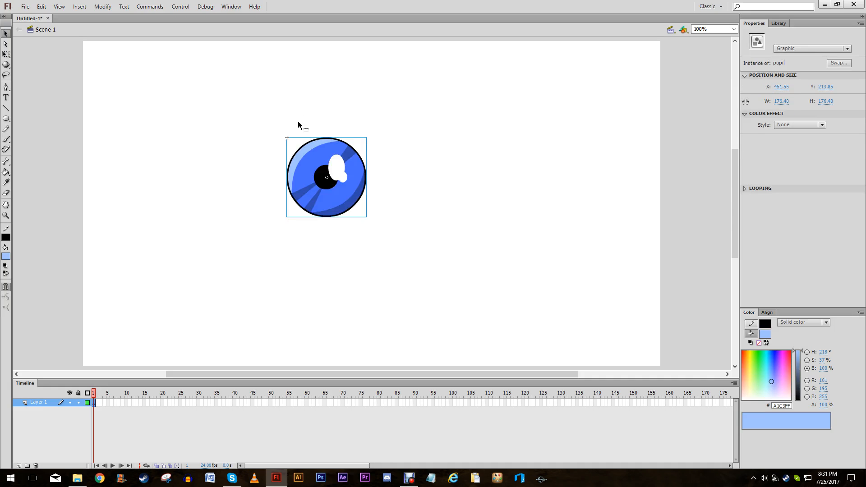
# Step: Place a second pupil instance from the library beside the first eye and move the first one down slightly to level them
pyautogui.click(778, 23)
pyautogui.moveTo(796, 83); pyautogui.dragTo(450, 189)
pyautogui.click(463, 295)
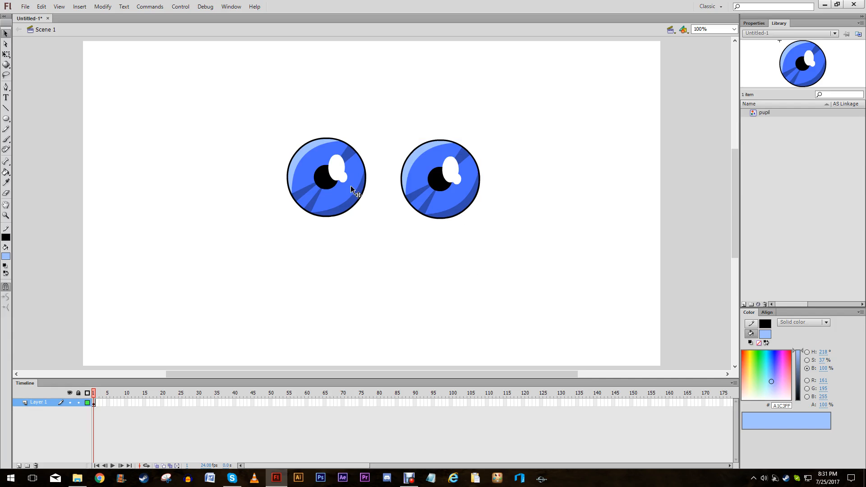
pyautogui.moveTo(352, 187); pyautogui.dragTo(352, 190)
pyautogui.click(367, 241)
# Step: Choose the Brush tool and set its fill color to black
pyautogui.click(6, 139)
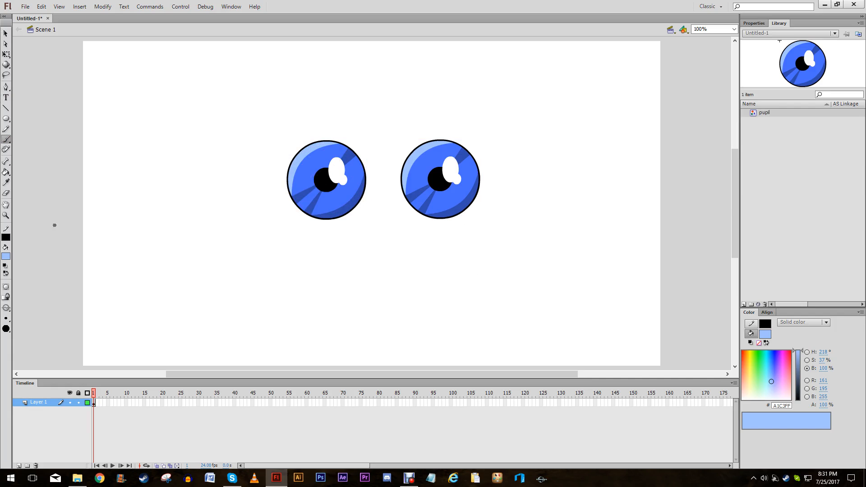
pyautogui.click(6, 256)
pyautogui.click(16, 280)
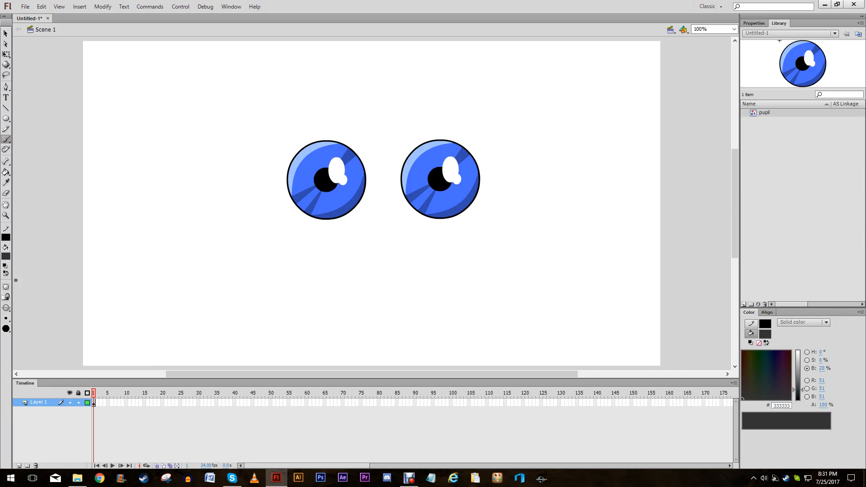
pyautogui.click(7, 256)
pyautogui.click(5, 276)
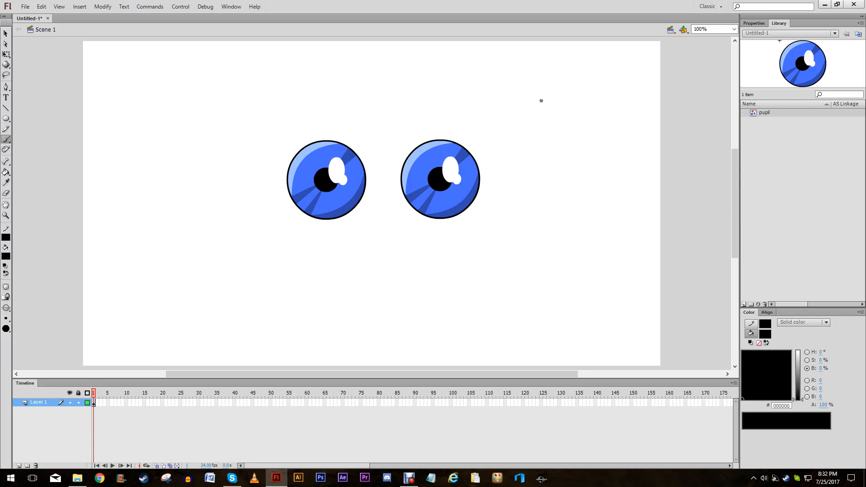
# Step: Try painting black brush strokes around and across the eyes on their own layer, and undo them
pyautogui.moveTo(302, 113)
pyautogui.mouseDown()
pyautogui.moveTo(276, 152)
pyautogui.moveTo(295, 158)
pyautogui.mouseUp()
pyautogui.moveTo(297, 208)
pyautogui.mouseDown()
pyautogui.moveTo(315, 252)
pyautogui.moveTo(332, 254)
pyautogui.mouseUp()
pyautogui.hotkey('ctrl', 'z')
pyautogui.hotkey('ctrl', 'z')
pyautogui.moveTo(251, 183); pyautogui.dragTo(512, 181)
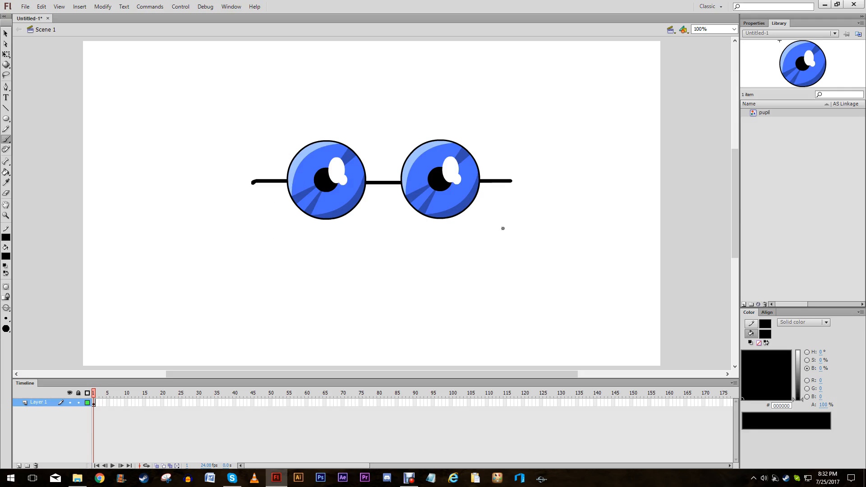
pyautogui.hotkey('ctrl', 'z')
pyautogui.moveTo(237, 182)
pyautogui.mouseDown()
pyautogui.moveTo(315, 181)
pyautogui.moveTo(570, 149)
pyautogui.mouseUp()
pyautogui.hotkey('ctrl', 'z')
# Step: Add a new layer above the eyes and paint black upper and lower eyelid strokes over the left eye
pyautogui.click(6, 35)
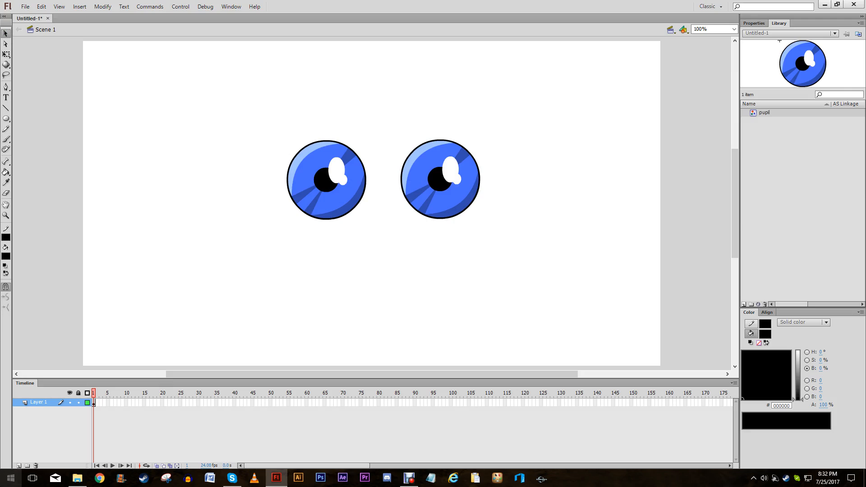
pyautogui.click(18, 466)
pyautogui.click(7, 130)
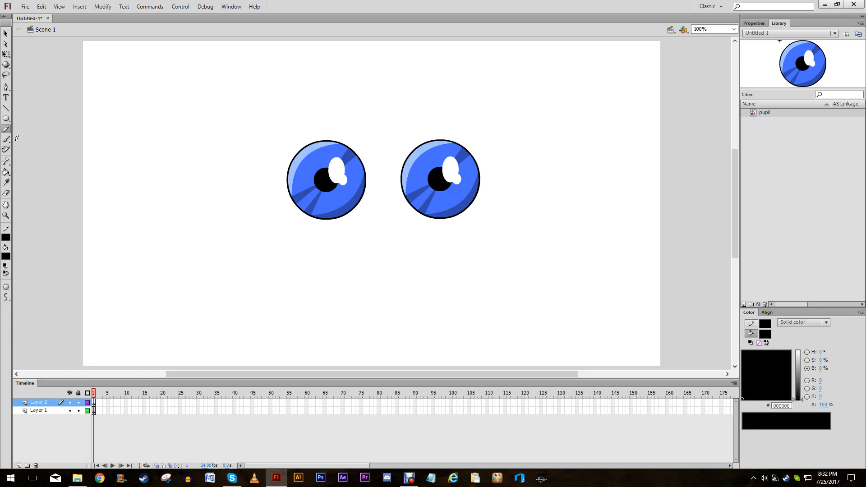
pyautogui.click(7, 140)
pyautogui.moveTo(270, 153)
pyautogui.mouseDown()
pyautogui.moveTo(319, 165)
pyautogui.moveTo(381, 157)
pyautogui.moveTo(373, 141)
pyautogui.mouseUp()
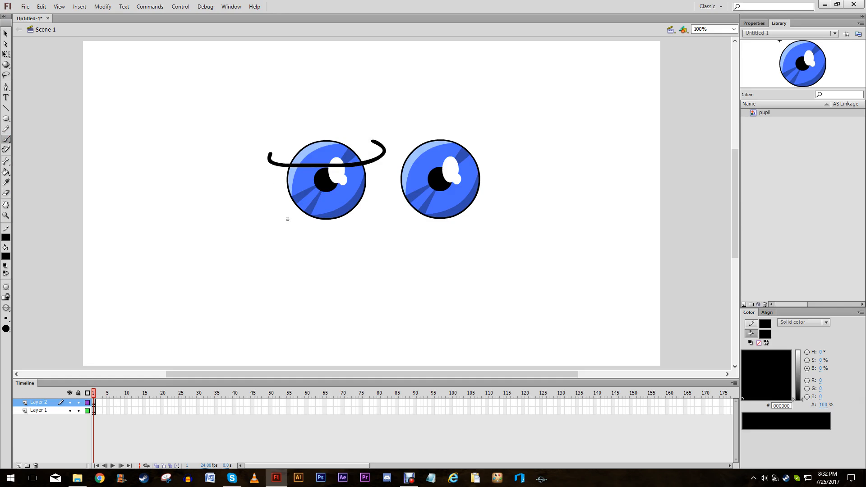
pyautogui.moveTo(271, 220)
pyautogui.mouseDown()
pyautogui.moveTo(309, 204)
pyautogui.moveTo(377, 221)
pyautogui.mouseUp()
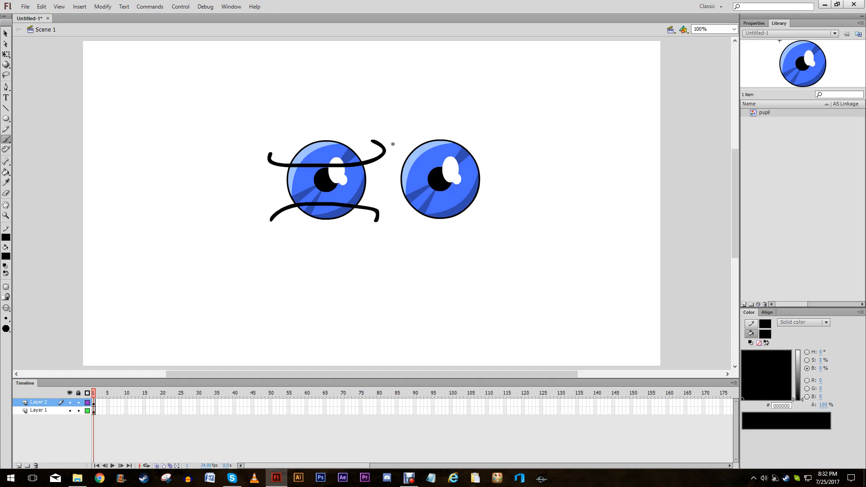
# Step: Paint black upper and lower eyelid strokes over the right eye, redoing the lower one
pyautogui.moveTo(393, 144)
pyautogui.mouseDown()
pyautogui.moveTo(424, 157)
pyautogui.moveTo(495, 135)
pyautogui.mouseUp()
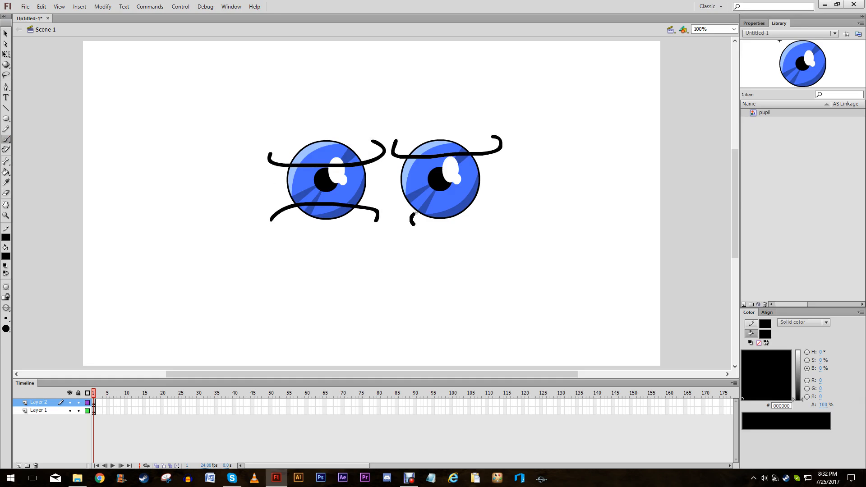
pyautogui.moveTo(415, 214)
pyautogui.mouseDown()
pyautogui.moveTo(476, 210)
pyautogui.moveTo(502, 217)
pyautogui.mouseUp()
pyautogui.hotkey('ctrl', 'z')
pyautogui.moveTo(411, 229)
pyautogui.mouseDown()
pyautogui.moveTo(463, 205)
pyautogui.moveTo(510, 219)
pyautogui.mouseUp()
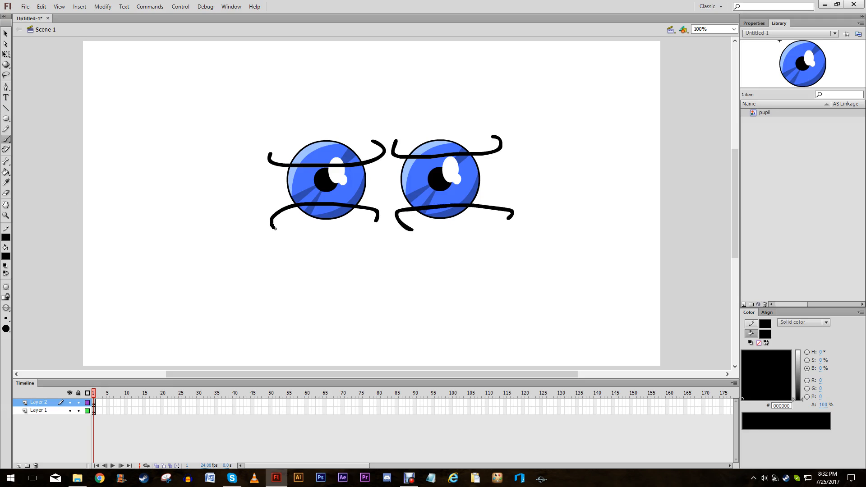
# Step: Paint a rounded outline below and above the eyelids, and bridge the gaps between the left and right lids with thin lines
pyautogui.moveTo(274, 228)
pyautogui.mouseDown()
pyautogui.moveTo(272, 257)
pyautogui.moveTo(340, 308)
pyautogui.moveTo(446, 307)
pyautogui.moveTo(506, 294)
pyautogui.moveTo(518, 252)
pyautogui.moveTo(513, 220)
pyautogui.mouseUp()
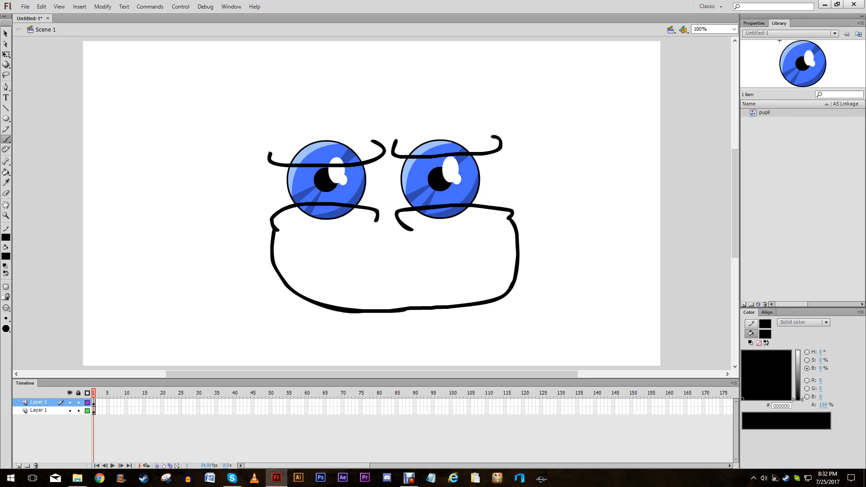
pyautogui.moveTo(270, 154)
pyautogui.mouseDown()
pyautogui.moveTo(284, 118)
pyautogui.moveTo(399, 87)
pyautogui.moveTo(476, 102)
pyautogui.moveTo(501, 143)
pyautogui.mouseUp()
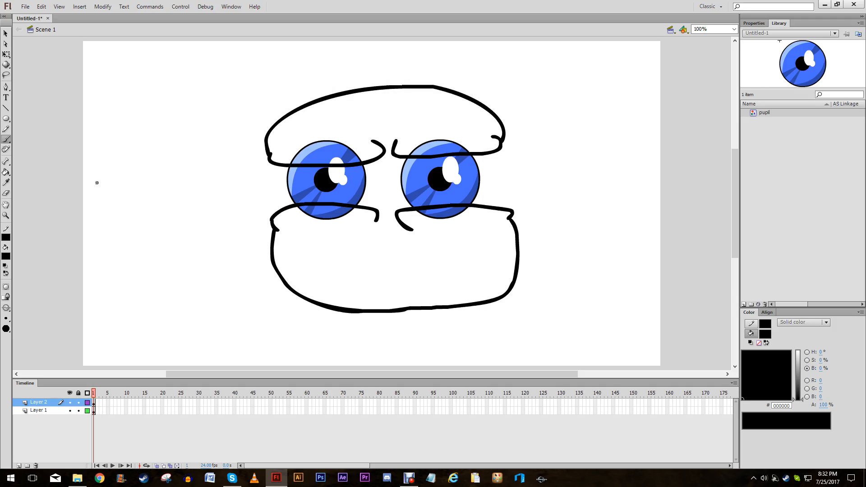
pyautogui.press('n')
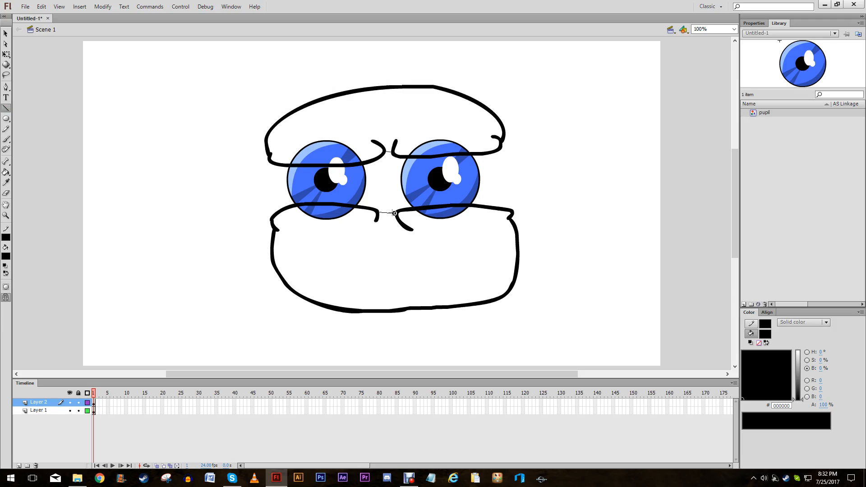
# Step: Fill the enclosed areas below and above the eyes with teal #33CC99
pyautogui.click(7, 256)
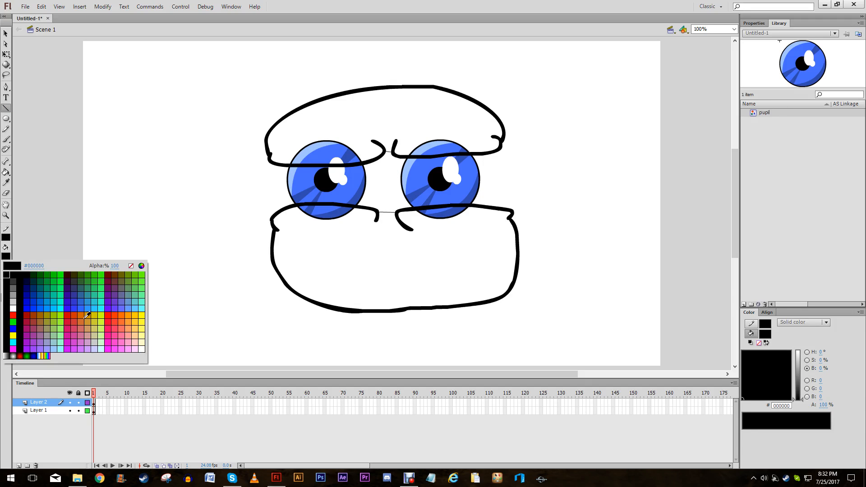
pyautogui.click(86, 292)
pyautogui.press('k')
pyautogui.click(373, 228)
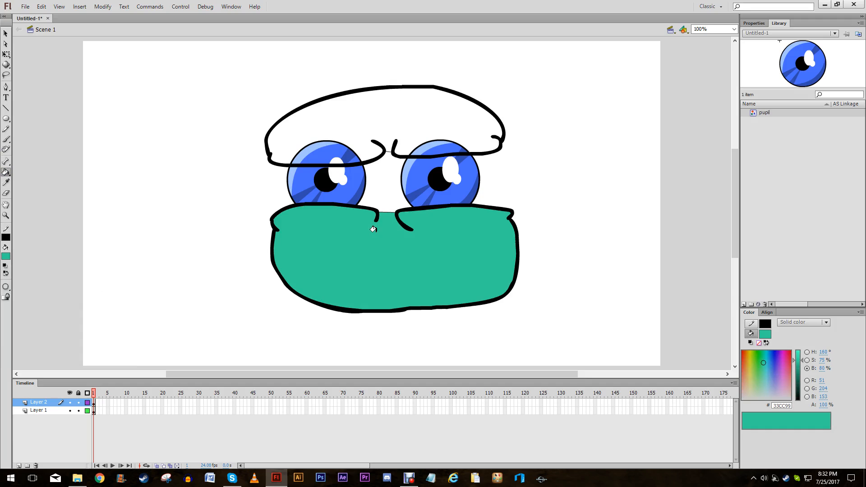
pyautogui.click(294, 147)
# Step: Delete the thin lines bridging the gaps between the left and right eyelids
pyautogui.click(6, 33)
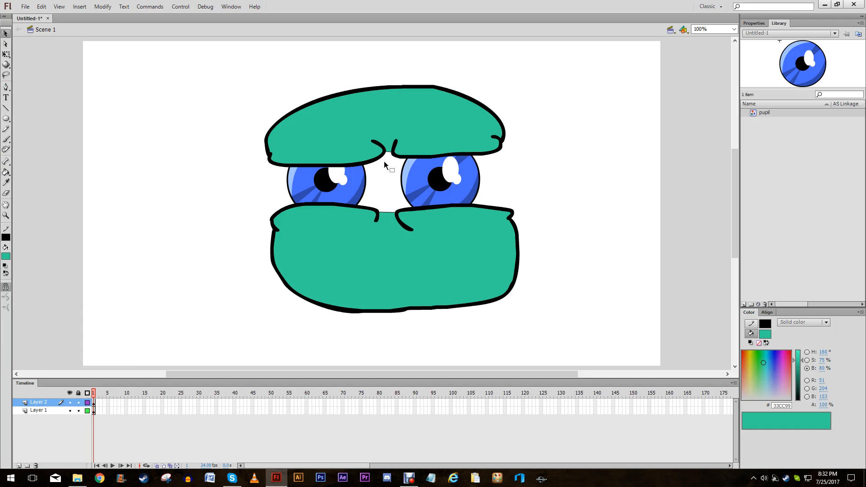
pyautogui.click(388, 212)
pyautogui.press('Delete')
# Step: On Layer 1, paint black outlines beside the outer edges of both eyes to join the upper and lower face sections
pyautogui.click(94, 411)
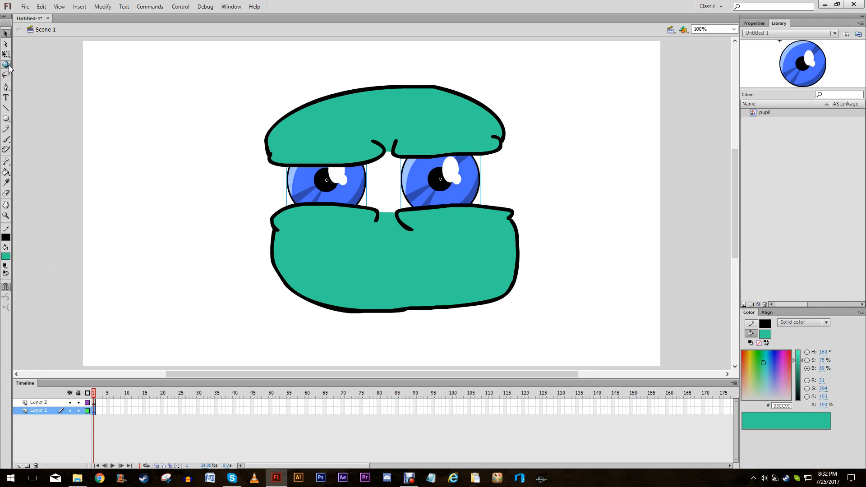
pyautogui.click(6, 139)
pyautogui.click(6, 257)
pyautogui.click(7, 276)
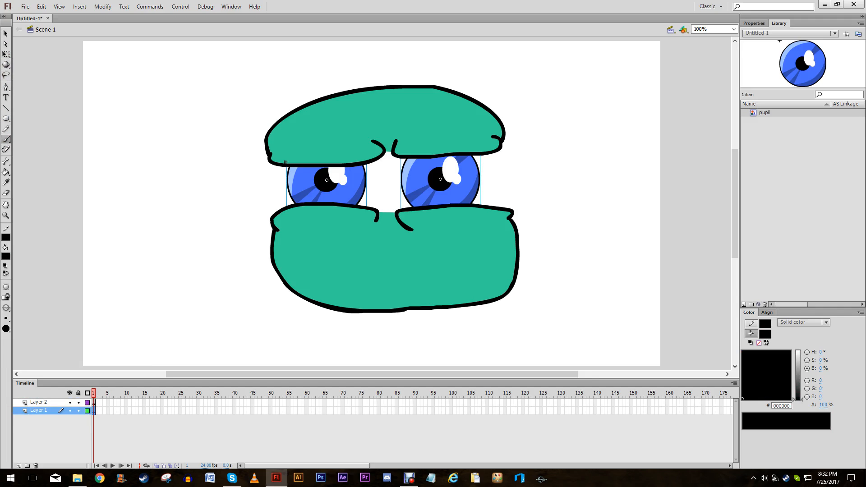
pyautogui.moveTo(292, 138)
pyautogui.mouseDown()
pyautogui.moveTo(280, 171)
pyautogui.moveTo(284, 206)
pyautogui.moveTo(334, 239)
pyautogui.moveTo(419, 248)
pyautogui.moveTo(472, 232)
pyautogui.moveTo(494, 211)
pyautogui.moveTo(493, 168)
pyautogui.moveTo(463, 120)
pyautogui.moveTo(398, 113)
pyautogui.moveTo(291, 139)
pyautogui.mouseUp()
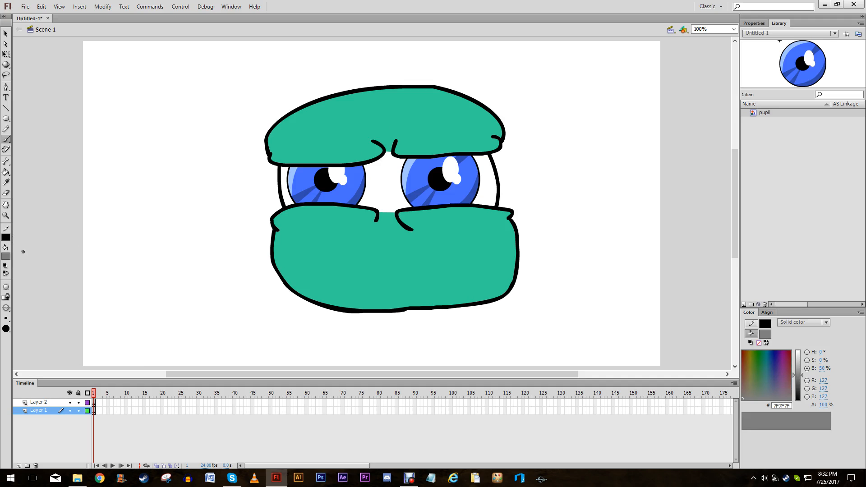
# Step: Fill the area around the eyes on Layer 1 with the face's teal #33CC99
pyautogui.click(5, 256)
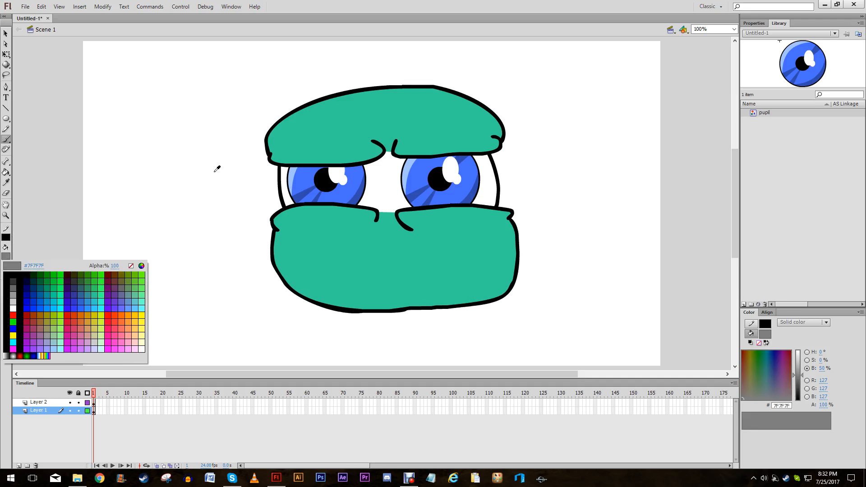
pyautogui.click(284, 144)
pyautogui.click(5, 172)
pyautogui.click(377, 188)
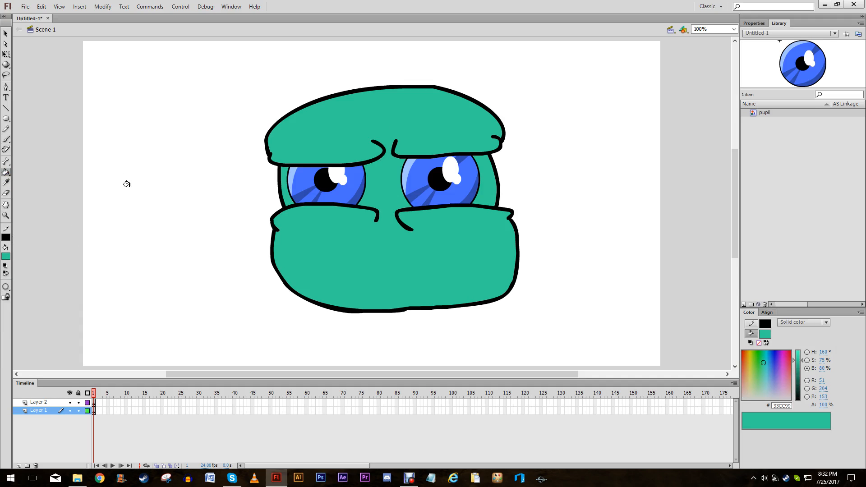
# Step: Try moving the two eyes to different positions behind the eyelids, and undo the moves
pyautogui.click(6, 33)
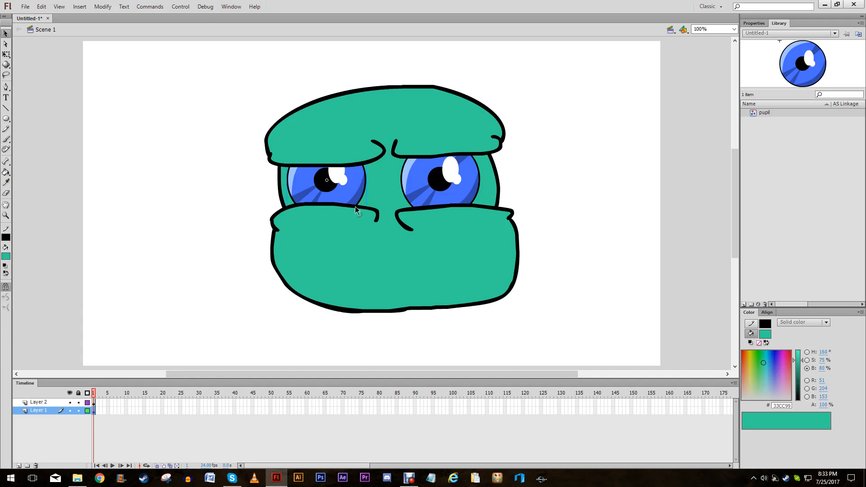
pyautogui.moveTo(346, 186)
pyautogui.mouseDown()
pyautogui.moveTo(346, 200)
pyautogui.moveTo(348, 174)
pyautogui.mouseUp()
pyautogui.moveTo(419, 180); pyautogui.dragTo(430, 195)
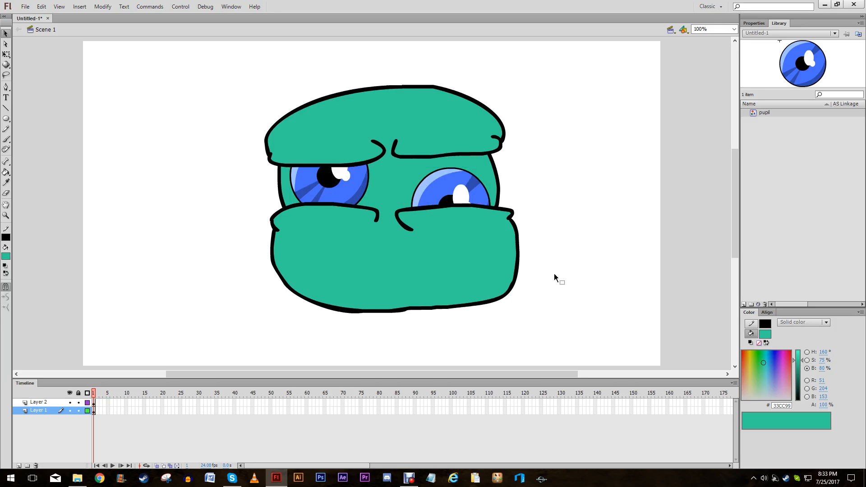
pyautogui.hotkey('ctrl', 'z')
pyautogui.hotkey('ctrl', 'z')
pyautogui.hotkey('ctrl', 'z')
pyautogui.hotkey('ctrl', 'z')
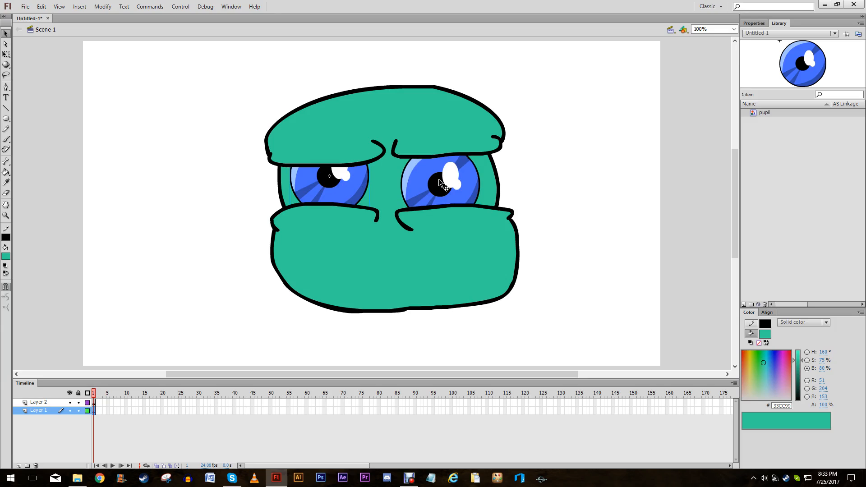
# Step: Scale both eye symbols down together with Free Transform and reposition them farther apart between the eyelids
pyautogui.keyDown('shift'); pyautogui.click(436, 181); pyautogui.keyUp('shift')
pyautogui.hotkey('ctrl', 't')
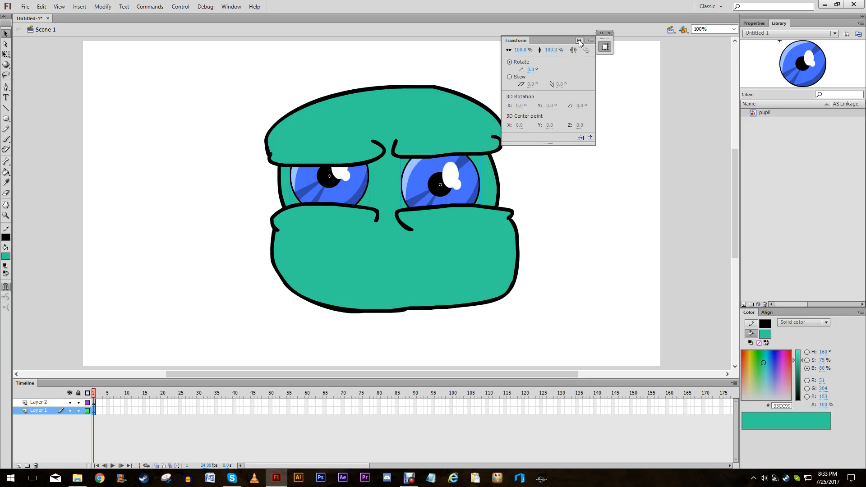
pyautogui.click(608, 33)
pyautogui.hotkey('ctrl', 'f')
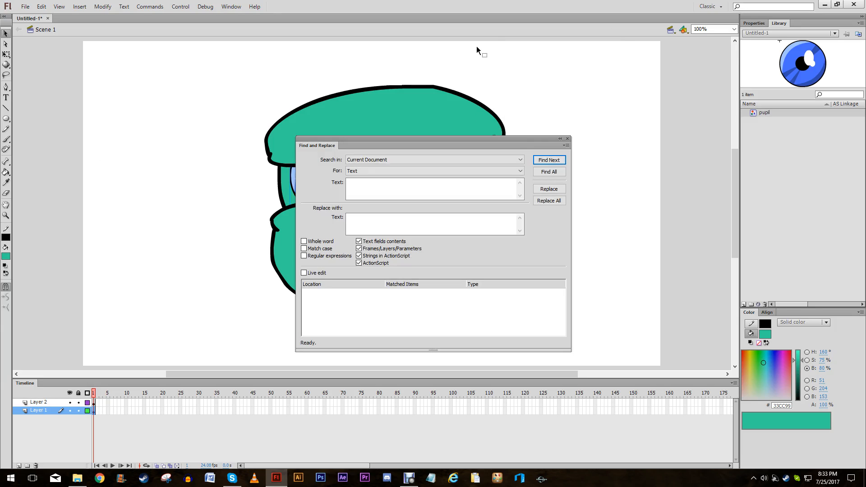
pyautogui.click(567, 141)
pyautogui.press('q')
pyautogui.moveTo(290, 137); pyautogui.dragTo(307, 163)
pyautogui.press('v')
pyautogui.moveTo(373, 177); pyautogui.dragTo(327, 177)
pyautogui.click(495, 194)
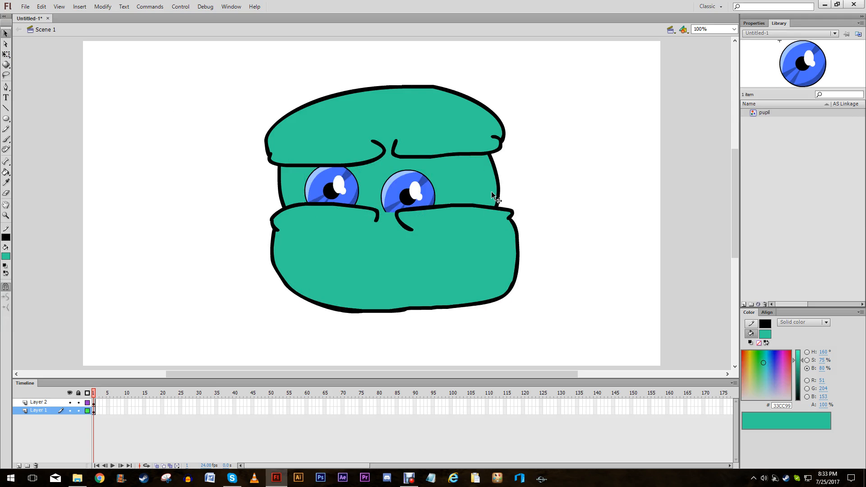
pyautogui.moveTo(398, 184); pyautogui.dragTo(439, 168)
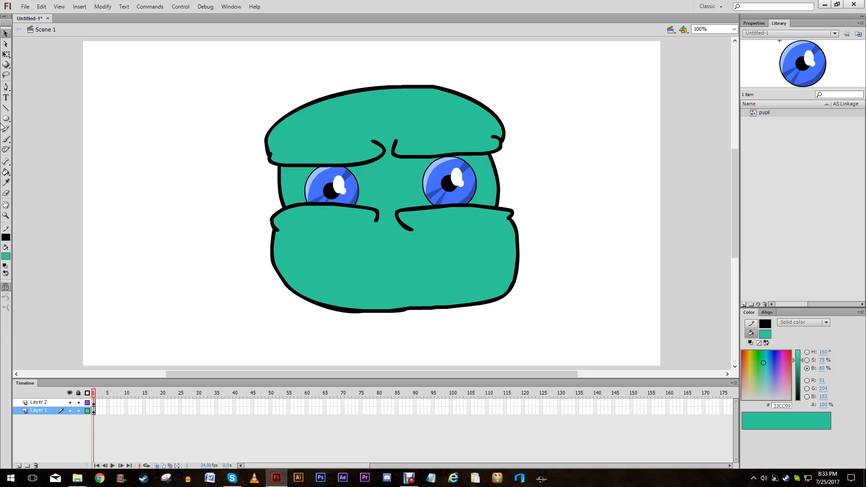
# Step: Paint curved black #000000 eye outlines on both sides of each blue eye, redoing the stroke at the right eye
pyautogui.click(6, 139)
pyautogui.click(6, 256)
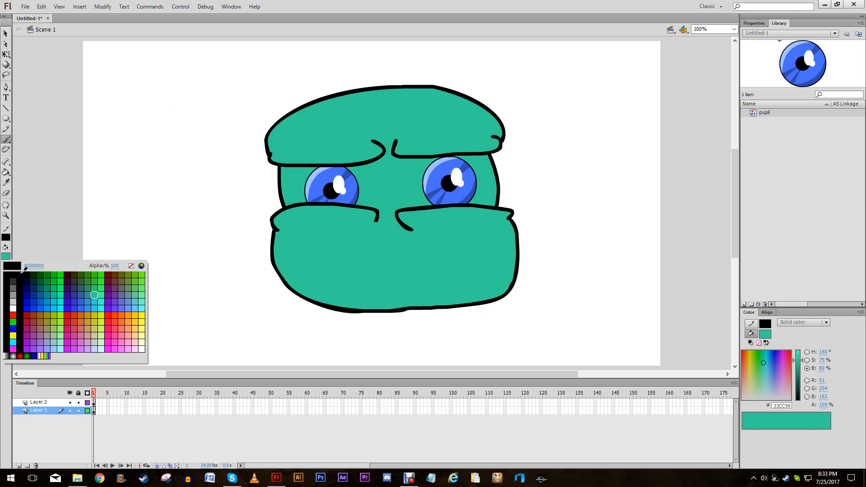
pyautogui.click(20, 302)
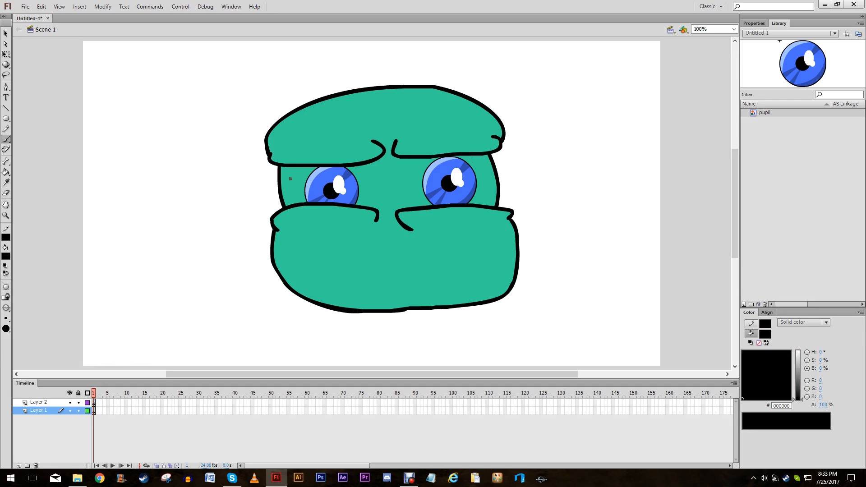
pyautogui.moveTo(290, 161)
pyautogui.mouseDown()
pyautogui.moveTo(299, 217)
pyautogui.moveTo(345, 225)
pyautogui.moveTo(372, 187)
pyautogui.moveTo(352, 147)
pyautogui.moveTo(291, 158)
pyautogui.mouseUp()
pyautogui.moveTo(424, 220)
pyautogui.mouseDown()
pyautogui.moveTo(407, 179)
pyautogui.moveTo(428, 142)
pyautogui.moveTo(451, 147)
pyautogui.moveTo(479, 176)
pyautogui.mouseUp()
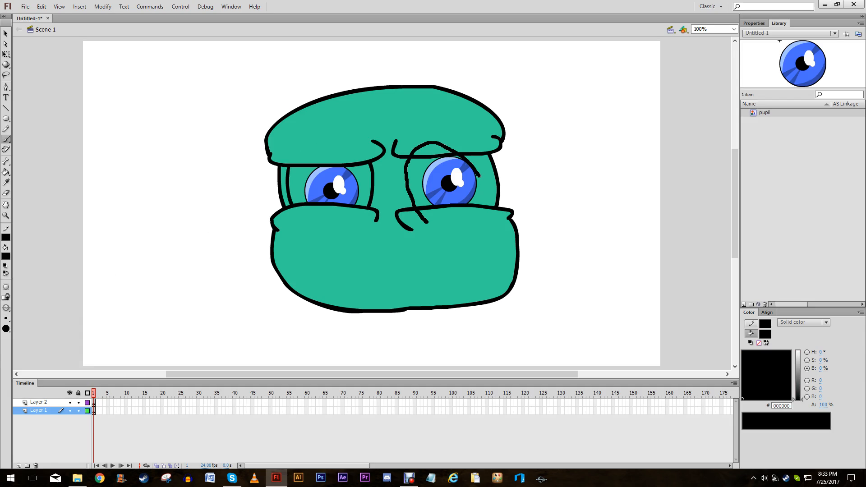
pyautogui.hotkey('ctrl', 'z')
pyautogui.moveTo(420, 222)
pyautogui.mouseDown()
pyautogui.moveTo(410, 204)
pyautogui.moveTo(416, 153)
pyautogui.mouseUp()
pyautogui.moveTo(475, 151)
pyautogui.mouseDown()
pyautogui.moveTo(487, 177)
pyautogui.moveTo(469, 217)
pyautogui.moveTo(422, 222)
pyautogui.mouseUp()
# Step: Fill the areas inside both eye outlines with white #FFFFFF
pyautogui.click(3, 257)
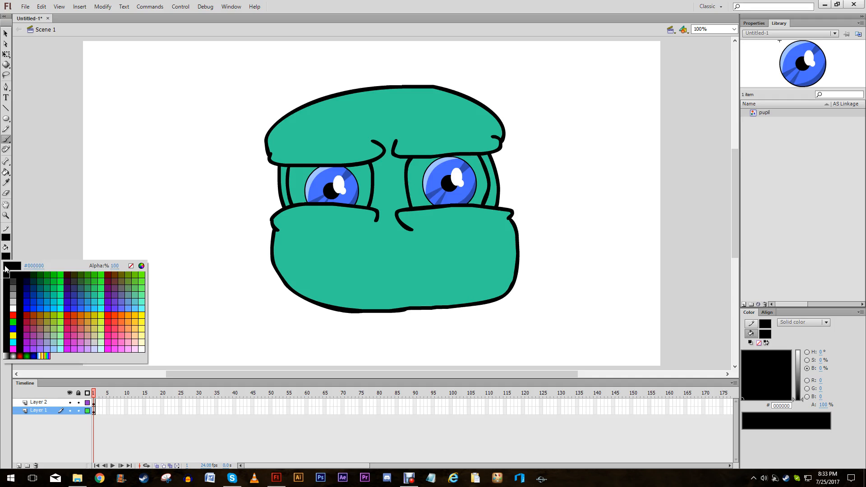
pyautogui.click(13, 309)
pyautogui.click(6, 172)
pyautogui.click(302, 175)
pyautogui.click(417, 181)
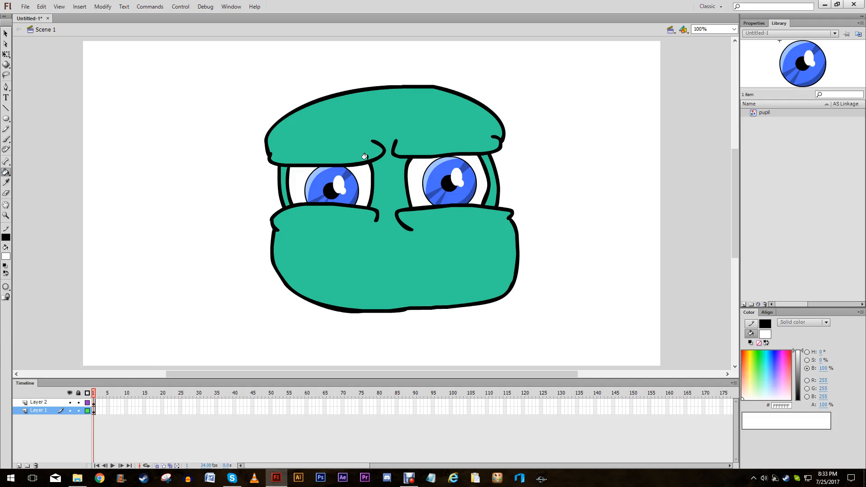
# Step: Reposition the left and right blue eye symbols within the white eye areas
pyautogui.click(6, 33)
pyautogui.moveTo(326, 189); pyautogui.dragTo(330, 181)
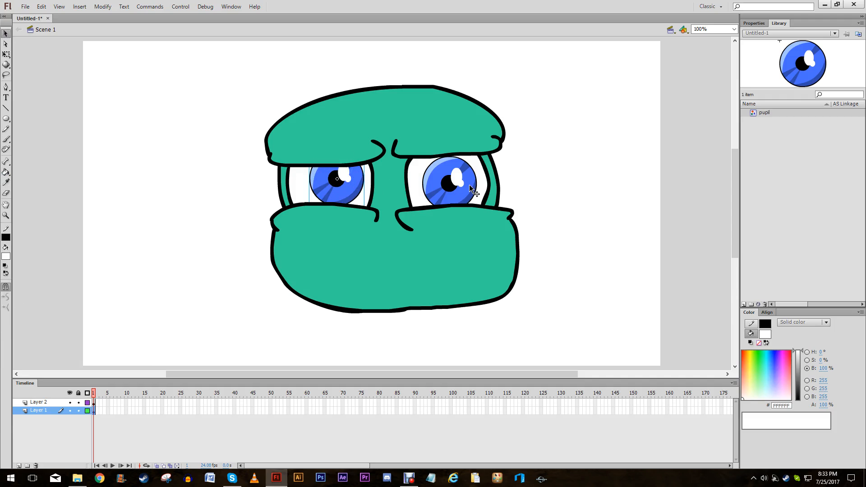
pyautogui.click(466, 184)
pyautogui.moveTo(464, 183); pyautogui.dragTo(453, 186)
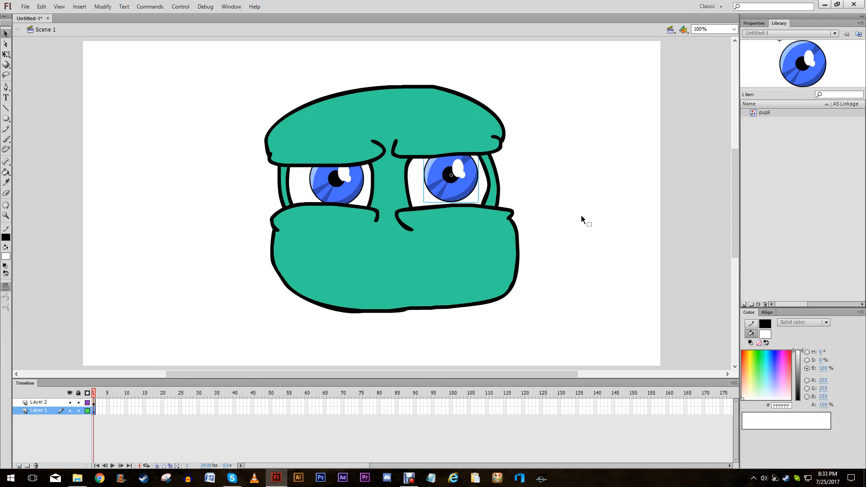
pyautogui.moveTo(342, 203); pyautogui.dragTo(334, 202)
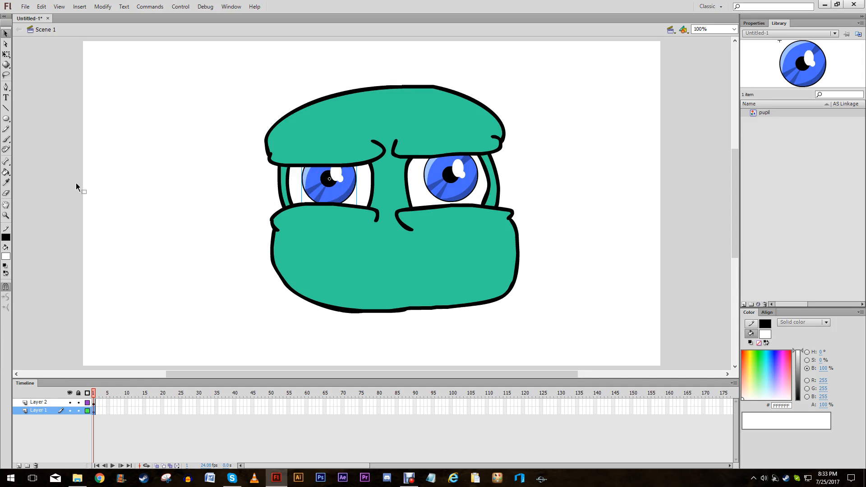
# Step: Select all the artwork on Layer 2 and smooth it twice
pyautogui.click(39, 402)
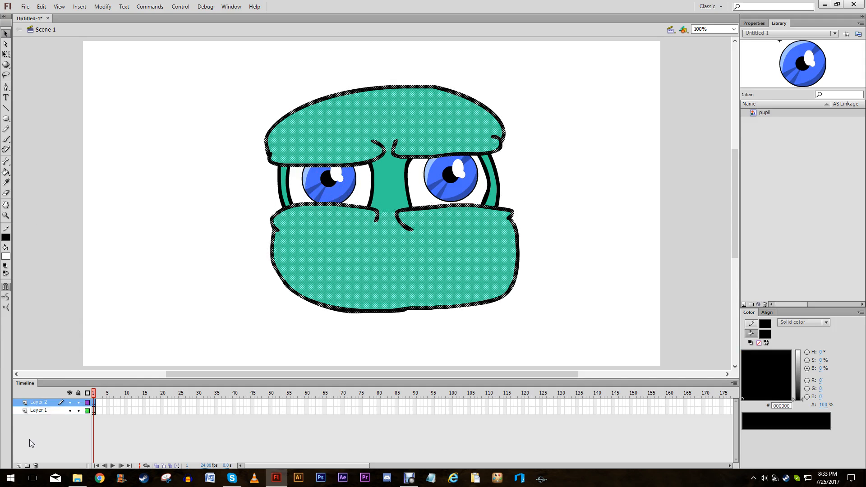
pyautogui.click(7, 298)
pyautogui.click(7, 298)
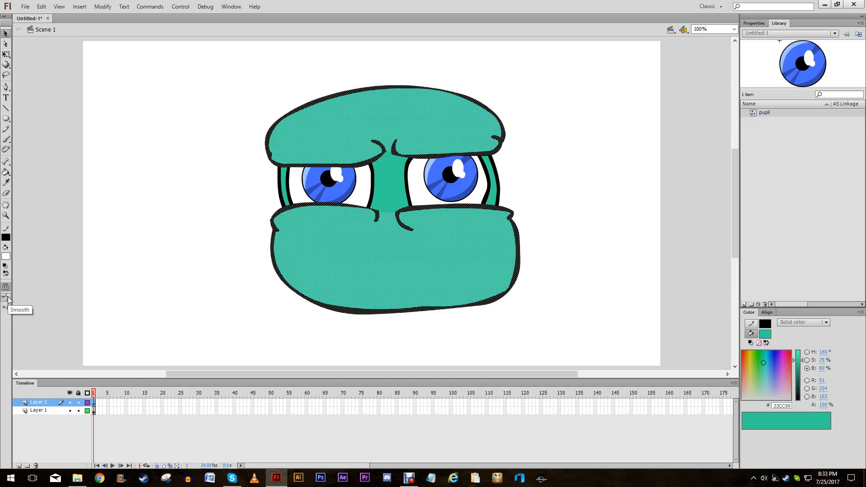
pyautogui.click(443, 323)
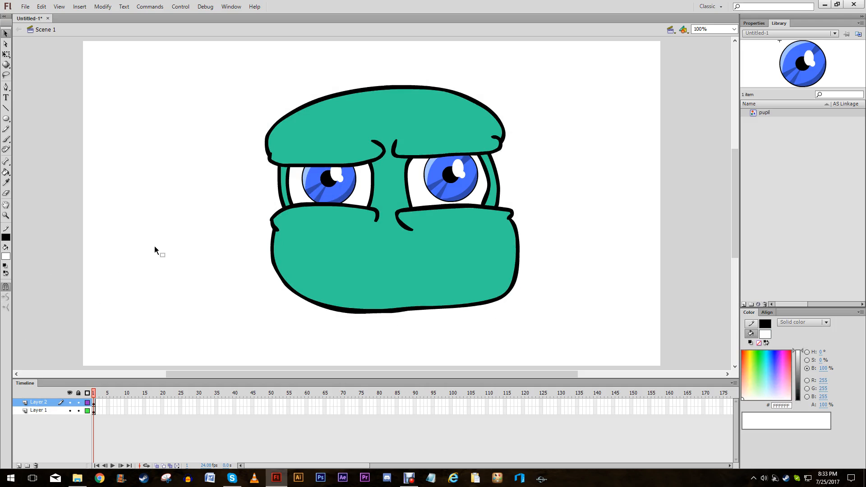
# Step: Reshape the inner ends of the two lower eyelid lines into sharp, tapered points
pyautogui.moveTo(374, 219); pyautogui.dragTo(408, 227)
pyautogui.click(509, 220)
pyautogui.click(539, 224)
pyautogui.hotkey('ctrl', '4')
pyautogui.click(397, 369)
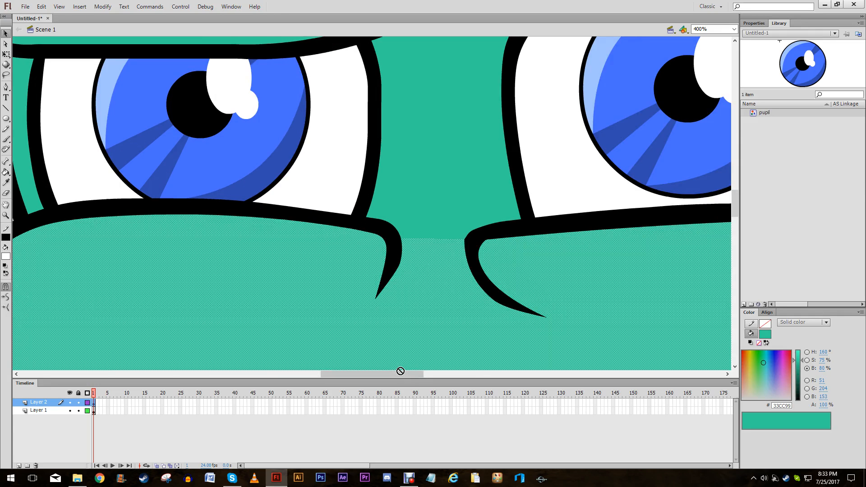
# Step: Reshape the inner edge of the lower face outline's right corner into a rounded, tapered fold
pyautogui.moveTo(398, 374); pyautogui.dragTo(479, 370)
pyautogui.click(428, 302)
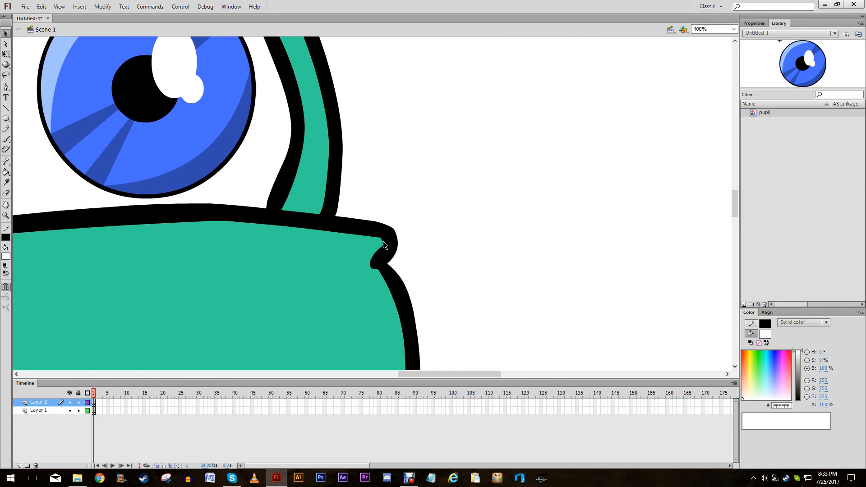
pyautogui.moveTo(383, 240); pyautogui.dragTo(392, 266)
pyautogui.click(376, 275)
pyautogui.click(421, 259)
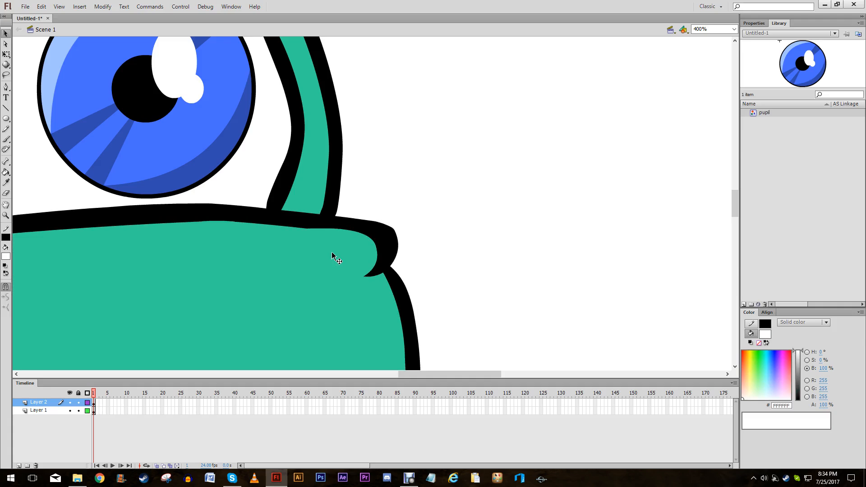
# Step: Straighten the black outlines around the right and left eyes on Layer 1 to even out their curves
pyautogui.click(269, 202)
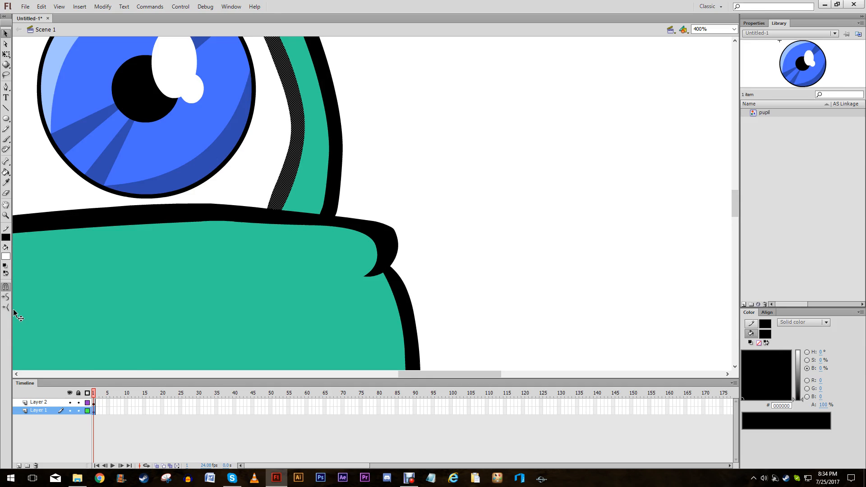
pyautogui.hotkey('ctrl', '1')
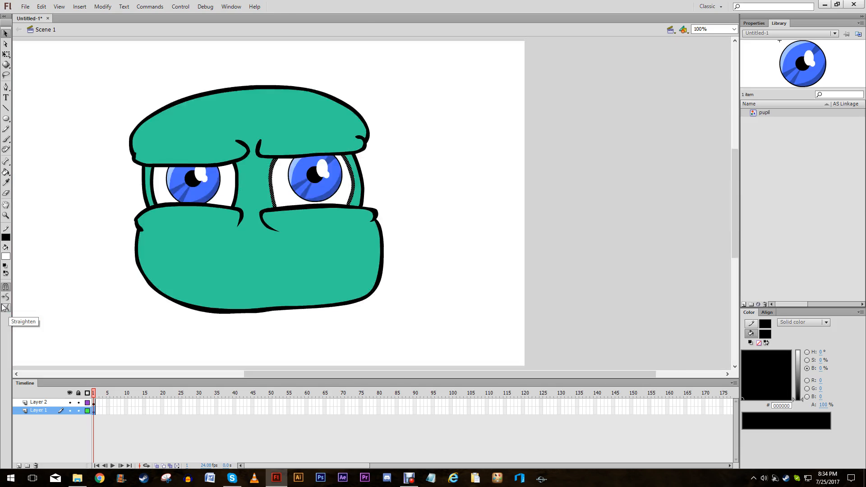
pyautogui.click(4, 308)
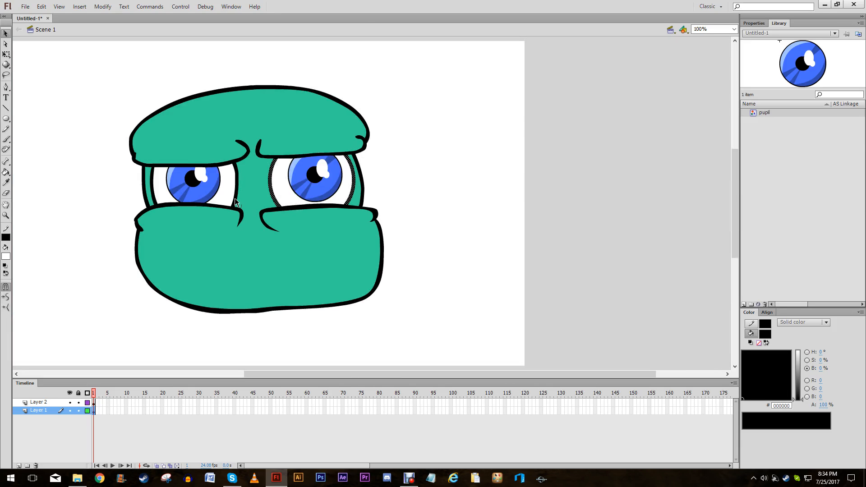
pyautogui.click(235, 202)
pyautogui.click(5, 308)
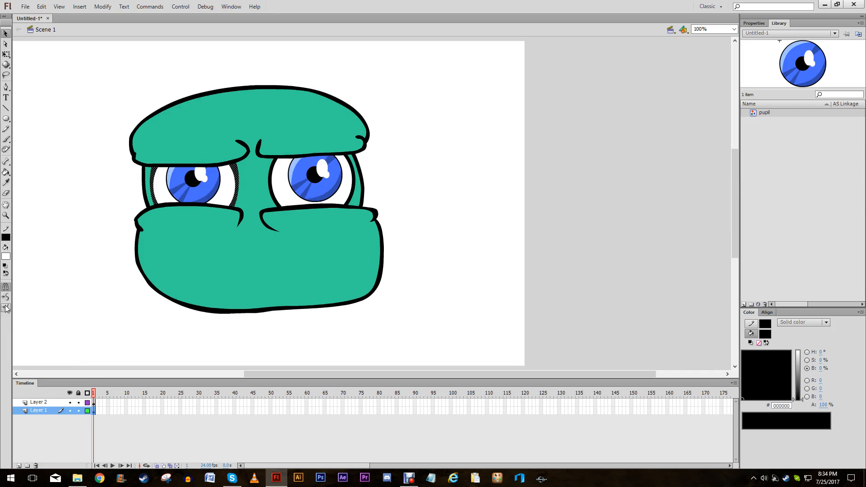
pyautogui.click(5, 308)
pyautogui.click(57, 279)
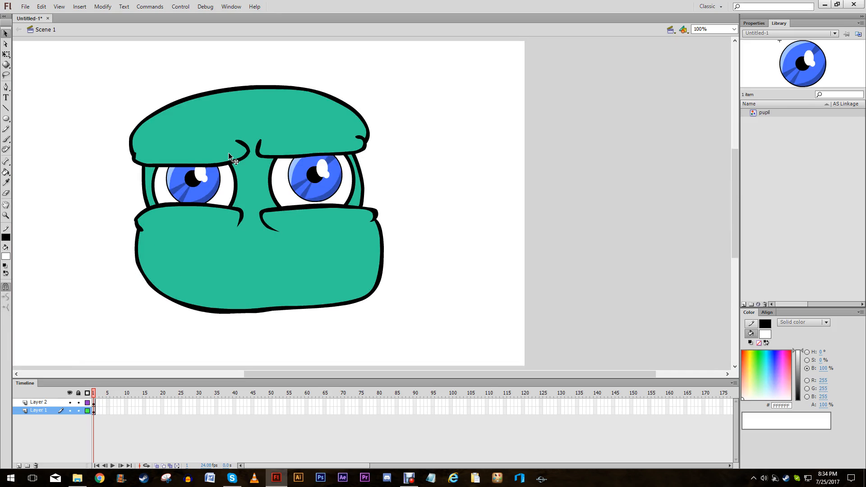
# Step: Reshape the lower face outline's left corner into a rounded, tapered fold and adjust the crease at the left eyelid's inner end
pyautogui.hotkey('ctrl', '=')
pyautogui.hotkey('ctrl', '=')
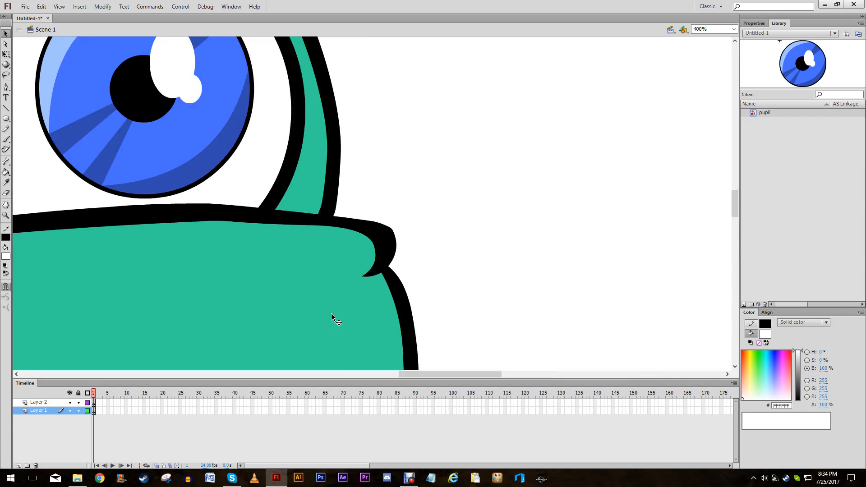
pyautogui.moveTo(427, 373); pyautogui.dragTo(316, 374)
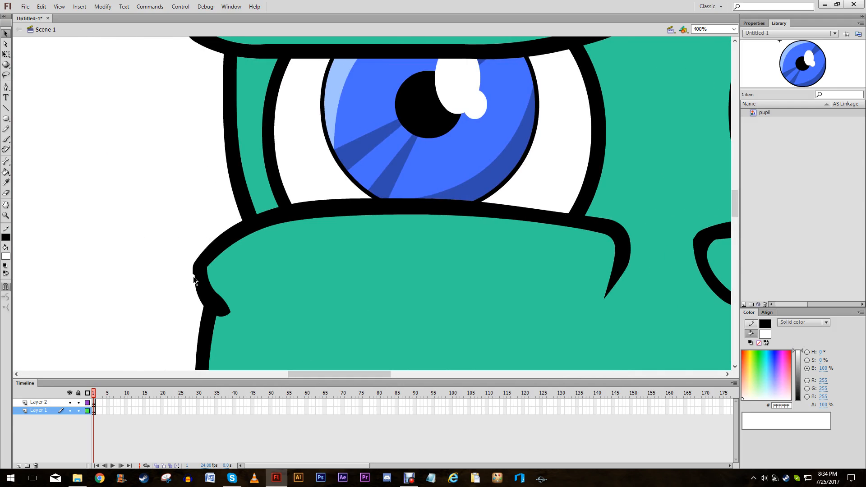
pyautogui.moveTo(194, 278); pyautogui.dragTo(225, 316)
pyautogui.moveTo(226, 317); pyautogui.dragTo(228, 310)
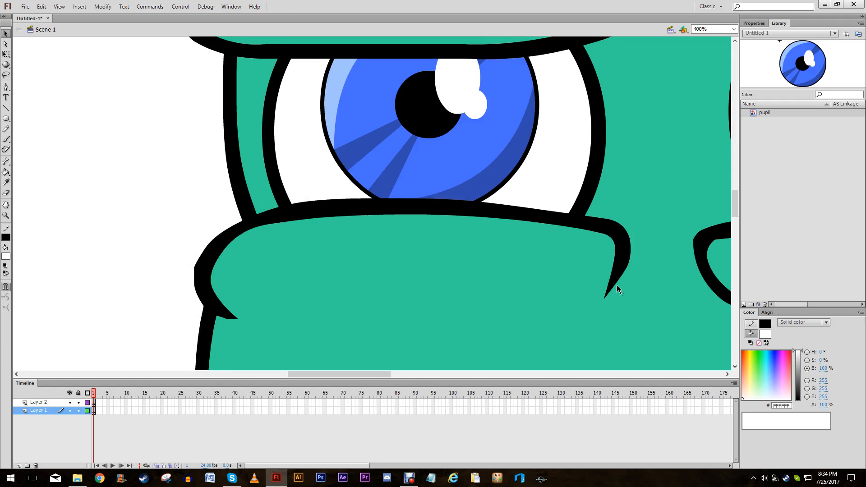
pyautogui.moveTo(617, 285)
pyautogui.mouseDown()
pyautogui.moveTo(613, 292)
pyautogui.moveTo(614, 273)
pyautogui.mouseUp()
pyautogui.scroll(5, 467, 276)
pyautogui.scroll(-4, 464, 277)
pyautogui.scroll(3, 464, 276)
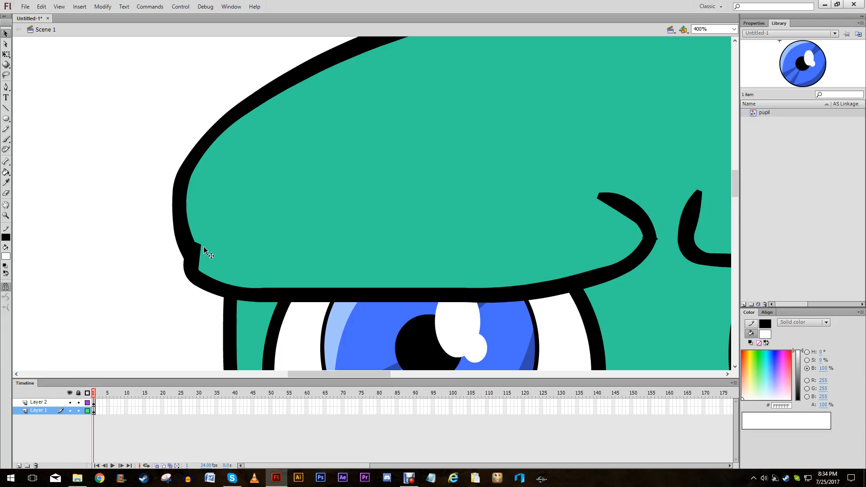
# Step: Reshape the crease at the upper face section's left corner into a curved, pointed fold
pyautogui.click(204, 247)
pyautogui.press('Escape')
pyautogui.moveTo(201, 245)
pyautogui.mouseDown()
pyautogui.moveTo(207, 242)
pyautogui.moveTo(202, 251)
pyautogui.mouseUp()
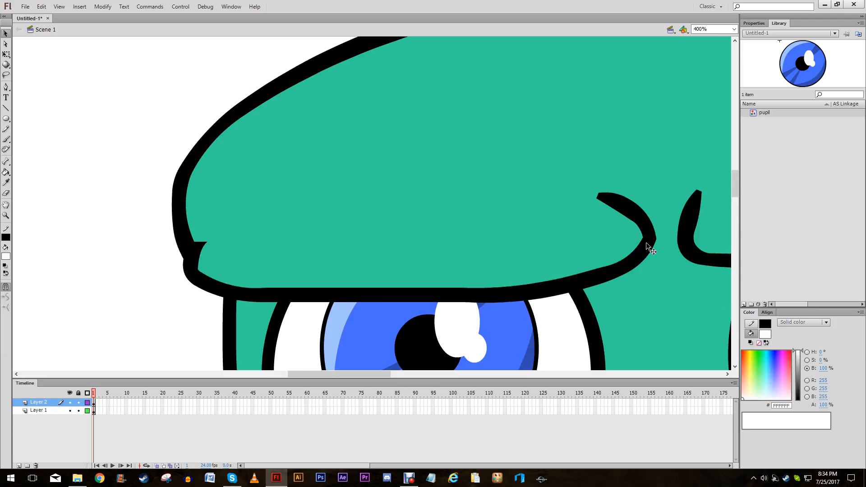
# Step: Shorten and straighten the inner crease of the right lower eyelid by reshaping its lower end
pyautogui.hotkey('ctrl', '-')
pyautogui.hotkey('ctrl', '-')
pyautogui.hotkey('ctrl', '-')
pyautogui.hotkey('ctrl', '=')
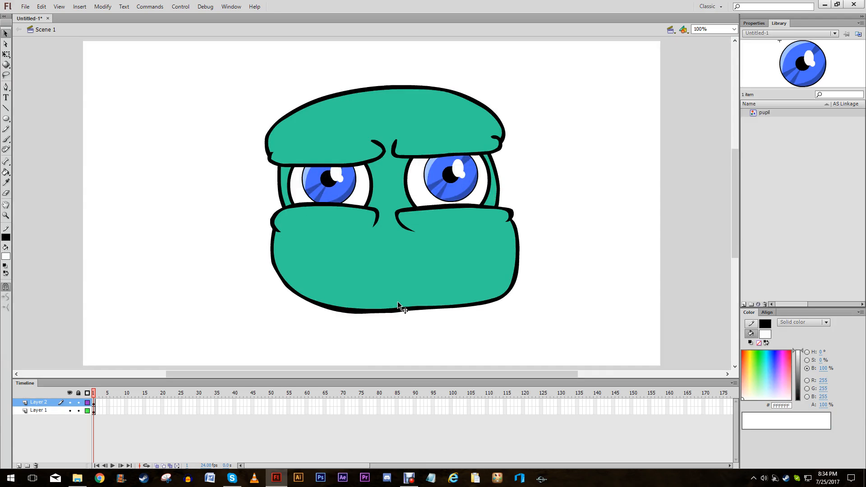
pyautogui.moveTo(417, 240); pyautogui.dragTo(418, 237)
# Step: Try painting short white brush strokes between the eyes on Layer 2 and undo them
pyautogui.click(6, 139)
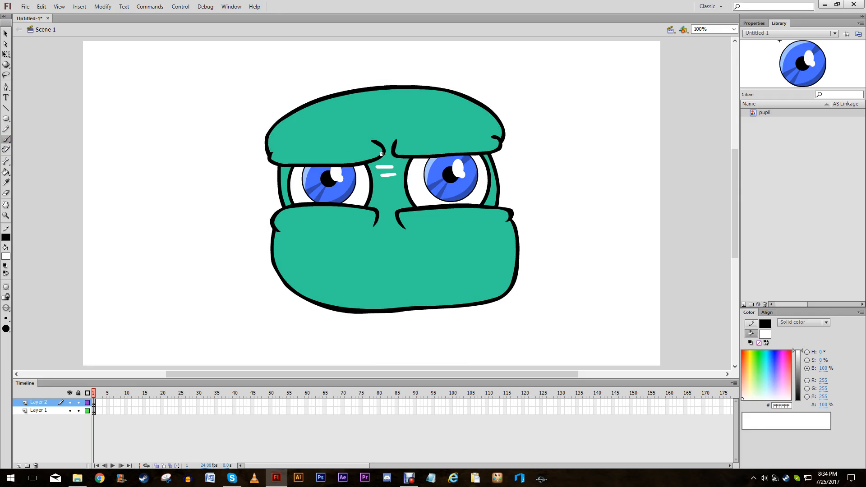
pyautogui.hotkey('ctrl', 'z')
pyautogui.hotkey('ctrl', 'z')
pyautogui.hotkey('ctrl', 'z')
pyautogui.hotkey('ctrl', 'z')
# Step: Switch Layer 1's outline view on and off again and make frame 1 of Layer 1 active
pyautogui.click(87, 411)
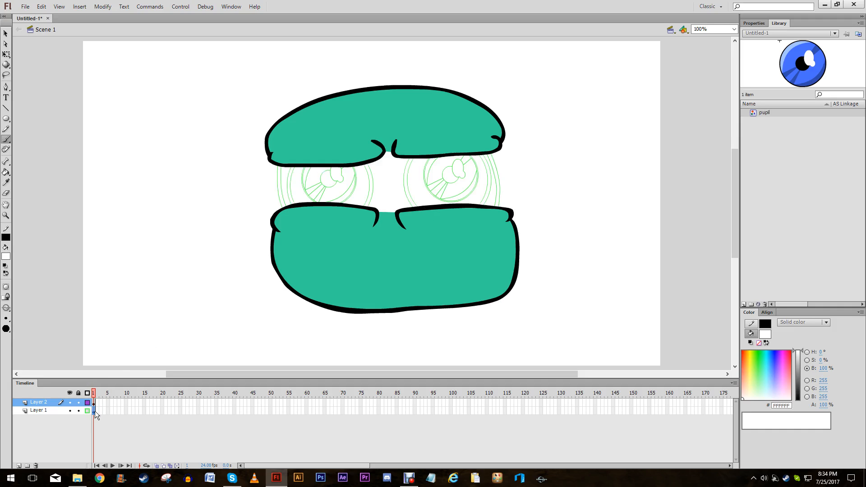
pyautogui.click(94, 411)
pyautogui.click(88, 410)
# Step: Try painting short white brush strokes between the eyes on Layer 1, undo them and return to the Selection tool
pyautogui.moveTo(380, 174); pyautogui.dragTo(391, 174)
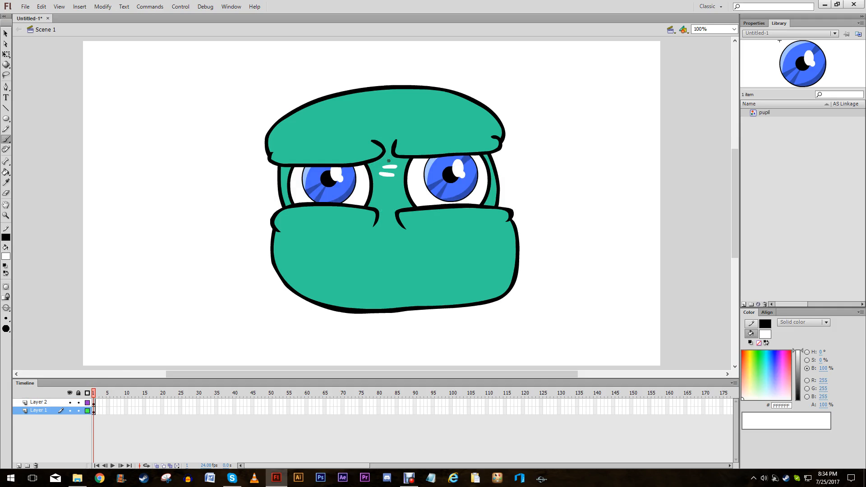
pyautogui.hotkey('ctrl', 'z')
pyautogui.hotkey('ctrl', 'z')
pyautogui.hotkey('ctrl', 'z')
pyautogui.click(5, 34)
pyautogui.click(169, 116)
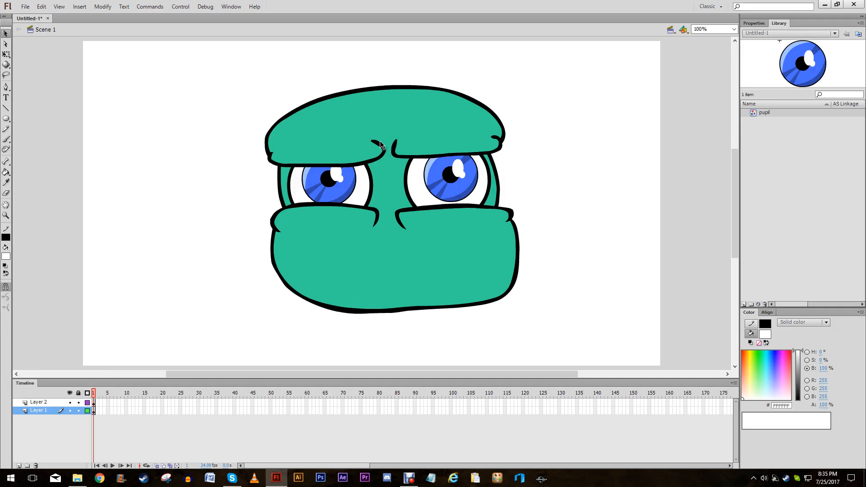
# Step: Hide Layer 2, set the fill colour to black and brush two mirrored crescent outlines below the eye shape on Layer 1
pyautogui.click(69, 402)
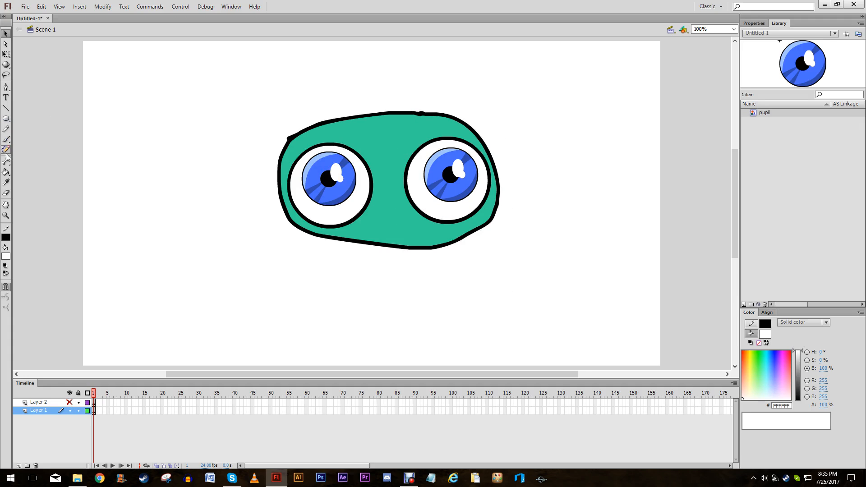
pyautogui.click(6, 257)
pyautogui.click(4, 273)
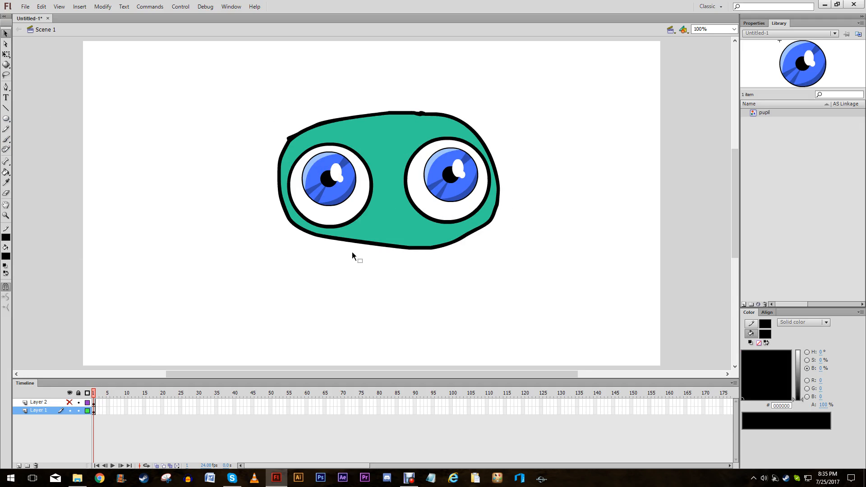
pyautogui.click(6, 139)
pyautogui.moveTo(376, 254)
pyautogui.mouseDown()
pyautogui.moveTo(313, 268)
pyautogui.moveTo(379, 255)
pyautogui.moveTo(460, 286)
pyautogui.moveTo(481, 272)
pyautogui.moveTo(407, 253)
pyautogui.mouseUp()
# Step: Fill both crescent shapes with black using the Paint Bucket and show Layer 2 again
pyautogui.click(6, 172)
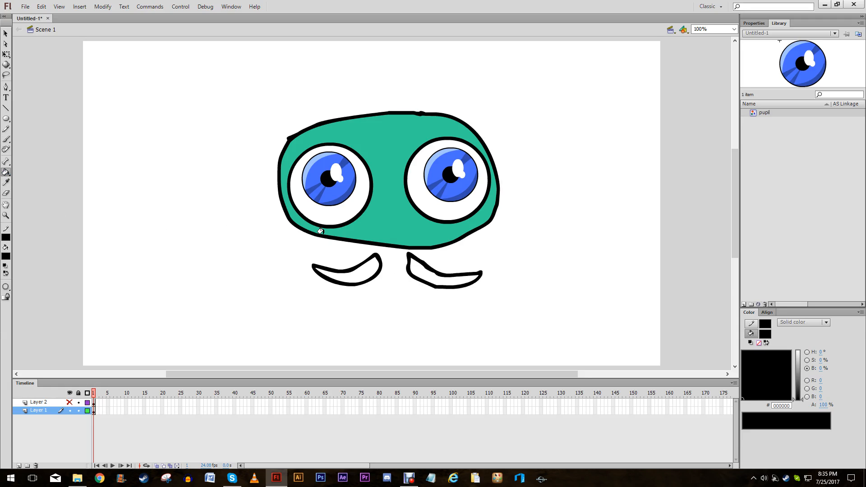
pyautogui.click(417, 269)
pyautogui.click(336, 267)
pyautogui.click(69, 402)
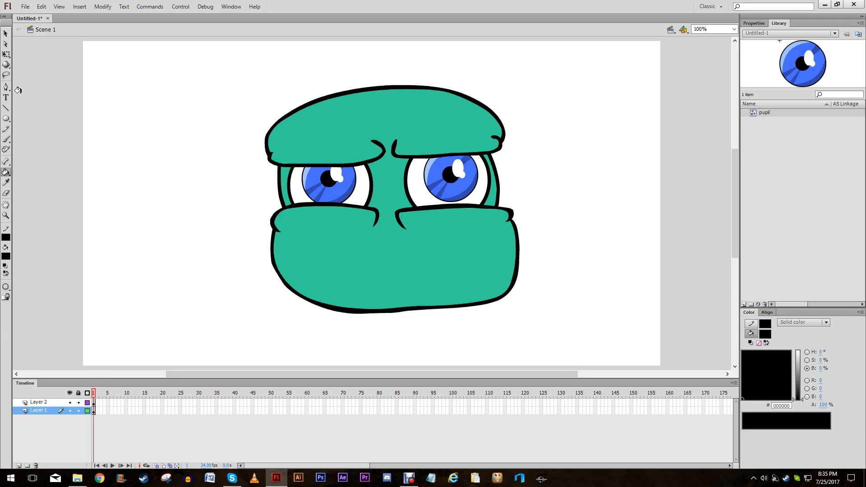
# Step: Add a new layer above Layer 2 and brush a wide, open smiling mouth outline in black on the lower face, with cheek creases
pyautogui.click(6, 33)
pyautogui.click(19, 465)
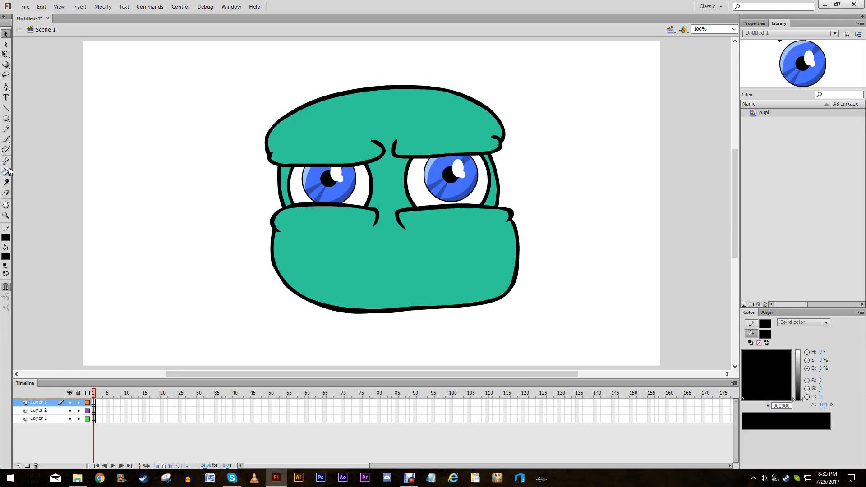
pyautogui.click(6, 140)
pyautogui.moveTo(313, 243)
pyautogui.mouseDown()
pyautogui.moveTo(481, 236)
pyautogui.moveTo(481, 253)
pyautogui.moveTo(462, 273)
pyautogui.moveTo(425, 291)
pyautogui.moveTo(369, 292)
pyautogui.moveTo(319, 264)
pyautogui.mouseUp()
pyautogui.moveTo(305, 232); pyautogui.dragTo(301, 238)
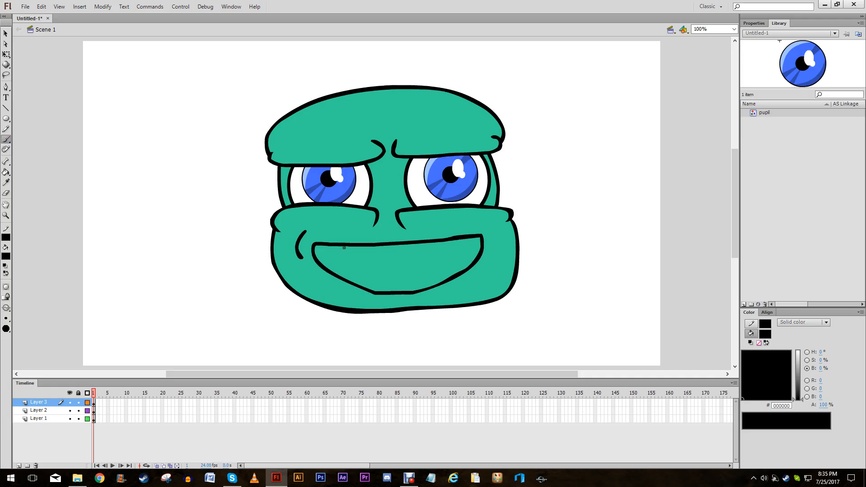
pyautogui.hotkey('ctrl', 'z')
# Step: Smooth the mouth outline several times and reshape the inner edge of its left corner
pyautogui.click(6, 33)
pyautogui.hotkey('ctrl', '=')
pyautogui.scroll(-3, 383, 217)
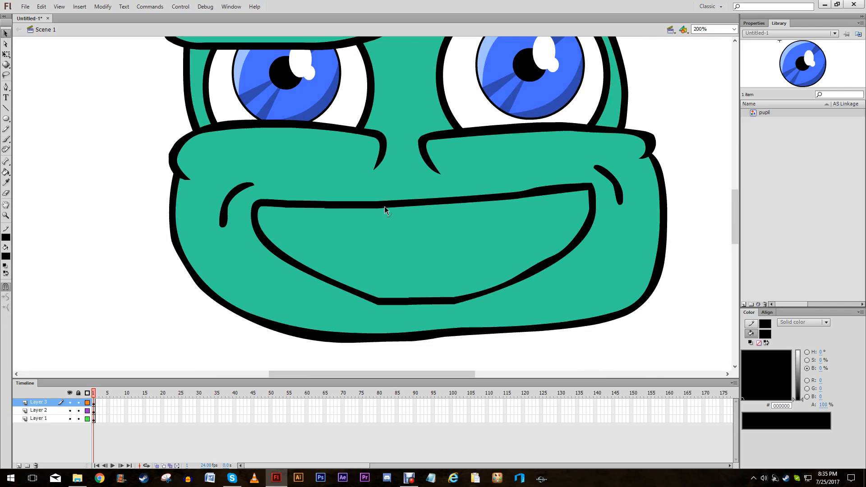
pyautogui.click(385, 208)
pyautogui.click(5, 297)
pyautogui.click(5, 297)
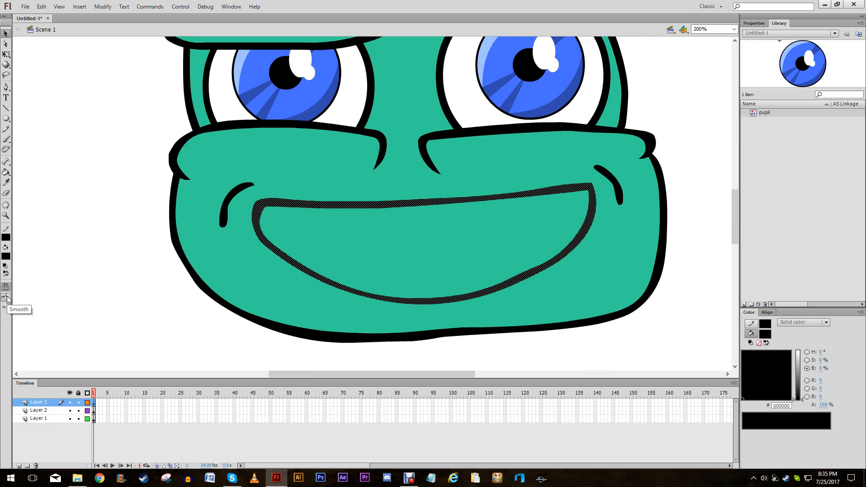
pyautogui.click(5, 298)
pyautogui.click(128, 238)
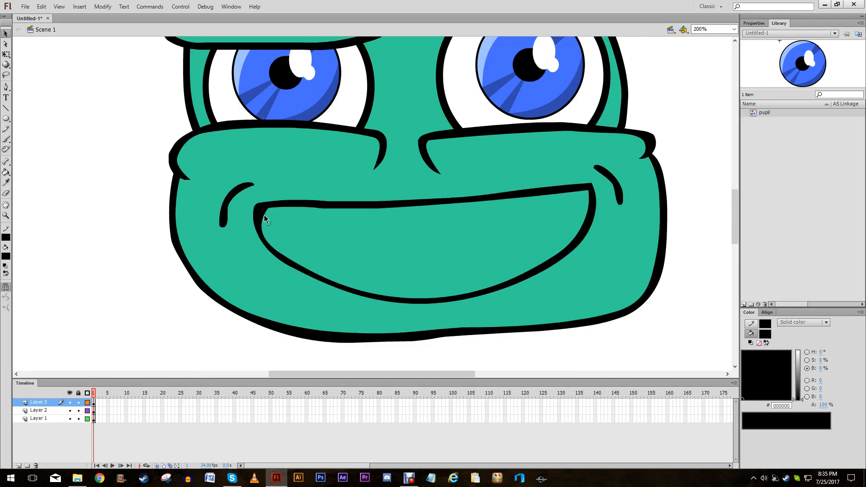
pyautogui.moveTo(265, 215)
pyautogui.mouseDown()
pyautogui.moveTo(262, 227)
pyautogui.moveTo(267, 211)
pyautogui.moveTo(255, 210)
pyautogui.moveTo(264, 212)
pyautogui.mouseUp()
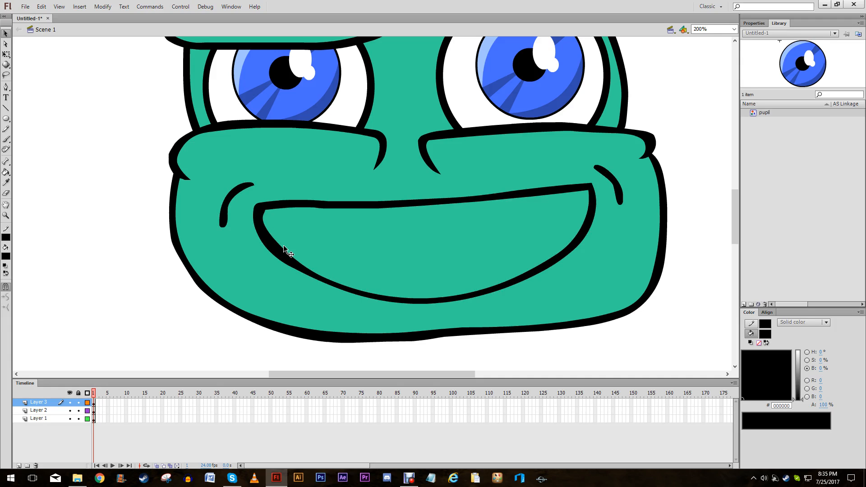
pyautogui.moveTo(284, 248); pyautogui.dragTo(263, 216)
# Step: Smooth the two cheek creases beside the mouth and taper the left crease's lower end to a point
pyautogui.click(228, 203)
pyautogui.click(6, 296)
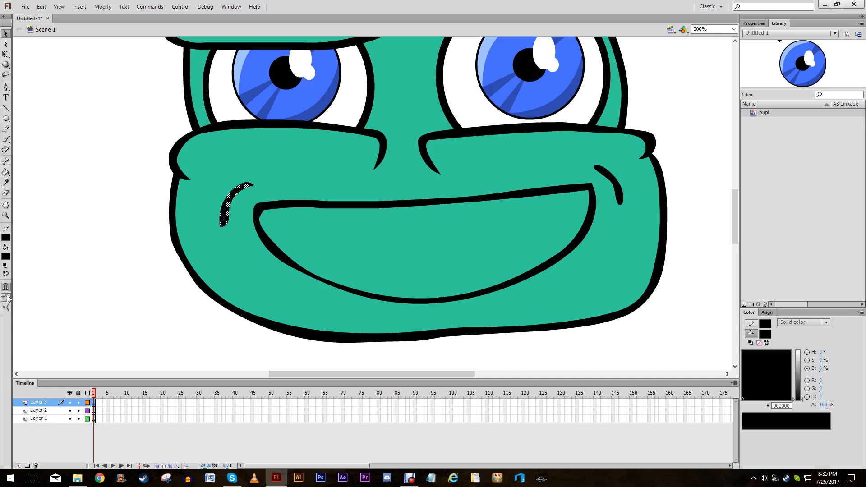
pyautogui.click(7, 296)
pyautogui.click(7, 297)
pyautogui.click(99, 260)
pyautogui.click(621, 191)
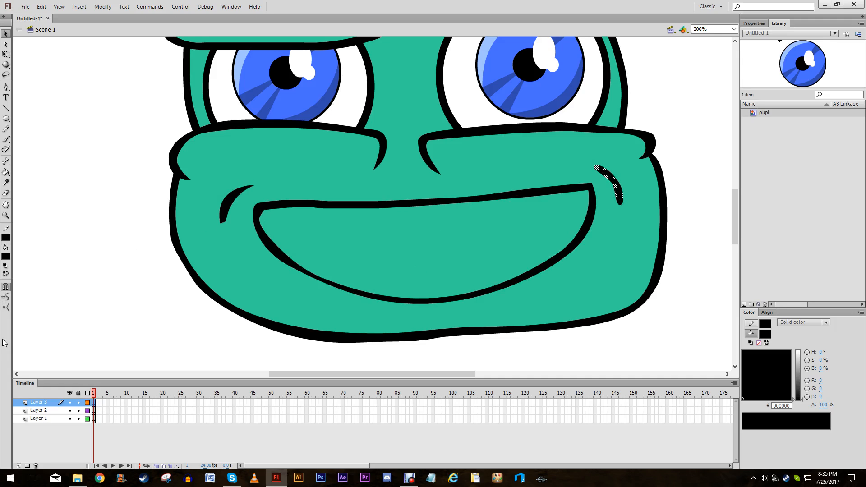
pyautogui.click(7, 296)
pyautogui.click(212, 237)
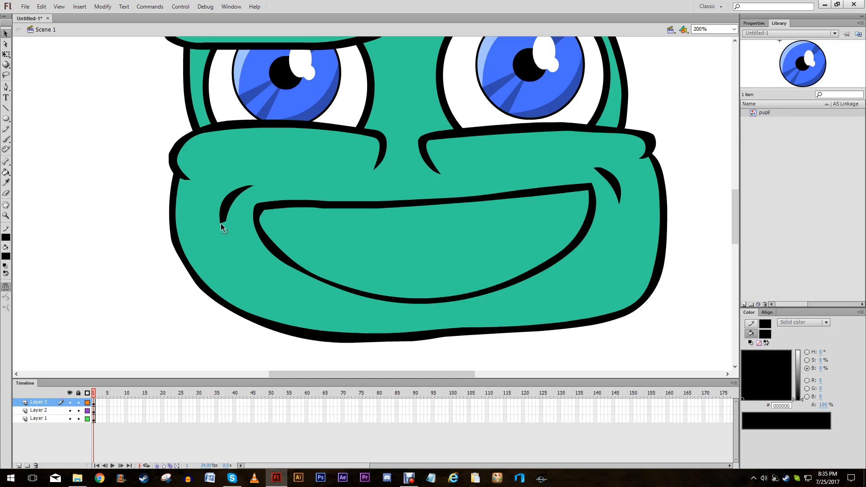
# Step: Try smoothing the mouth outline further and undo the extra smoothing
pyautogui.click(276, 209)
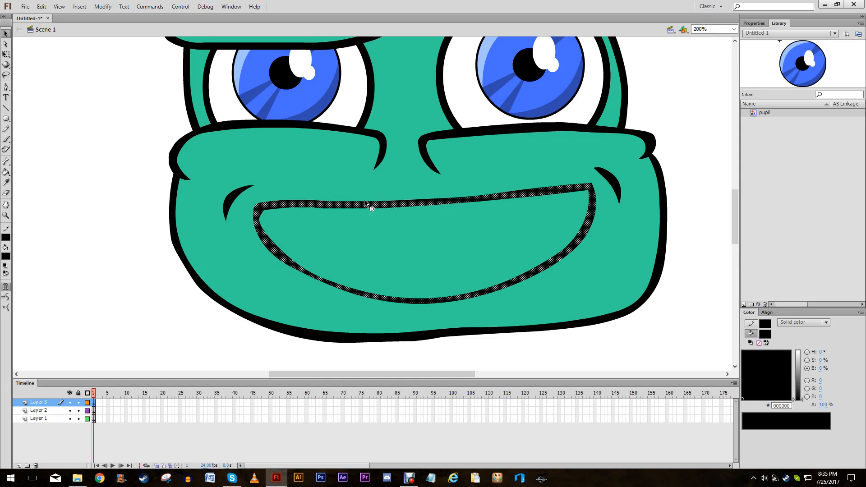
pyautogui.click(7, 298)
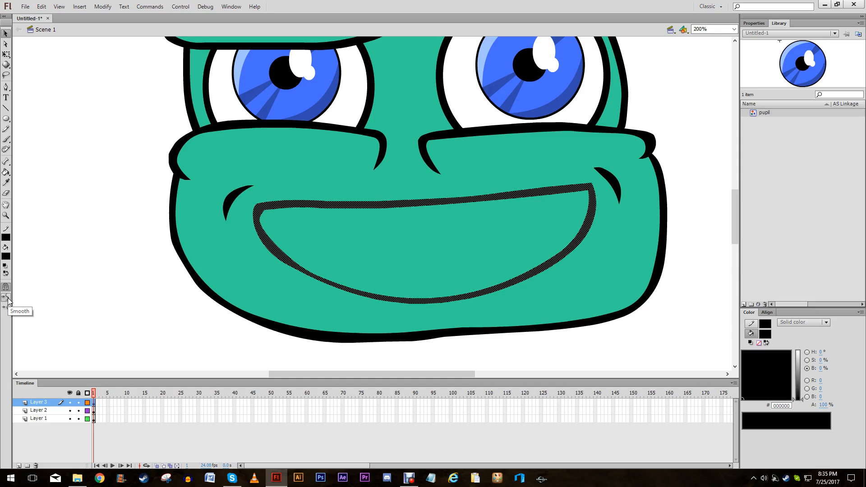
pyautogui.click(7, 299)
pyautogui.click(8, 299)
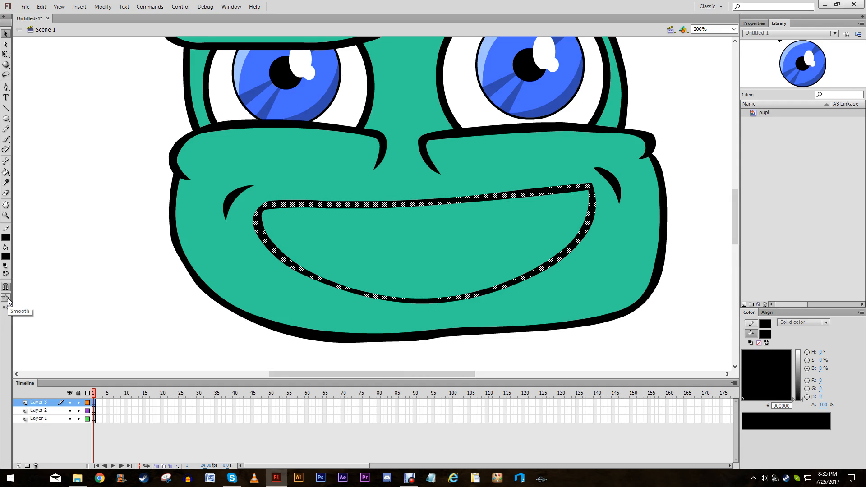
pyautogui.hotkey('ctrl', 'z')
pyautogui.hotkey('ctrl', 'z')
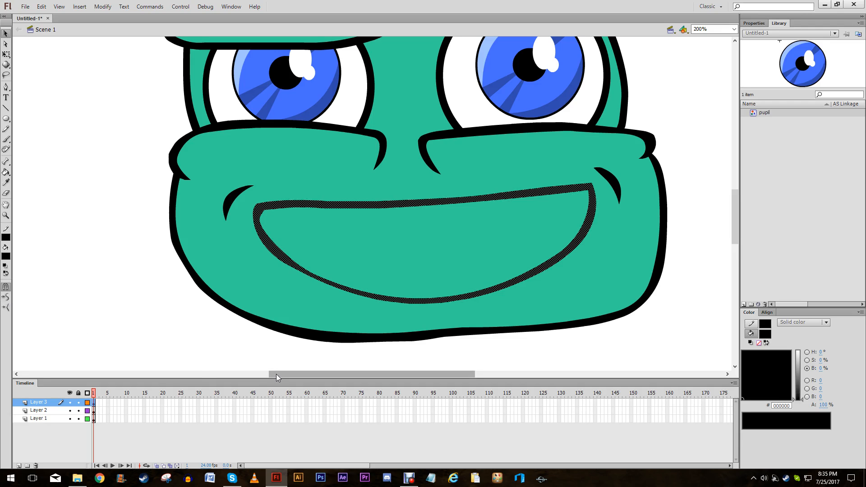
# Step: Brush a small human figure outline in the empty area left of the face and fill it with black
pyautogui.moveTo(277, 374); pyautogui.dragTo(249, 374)
pyautogui.click(5, 139)
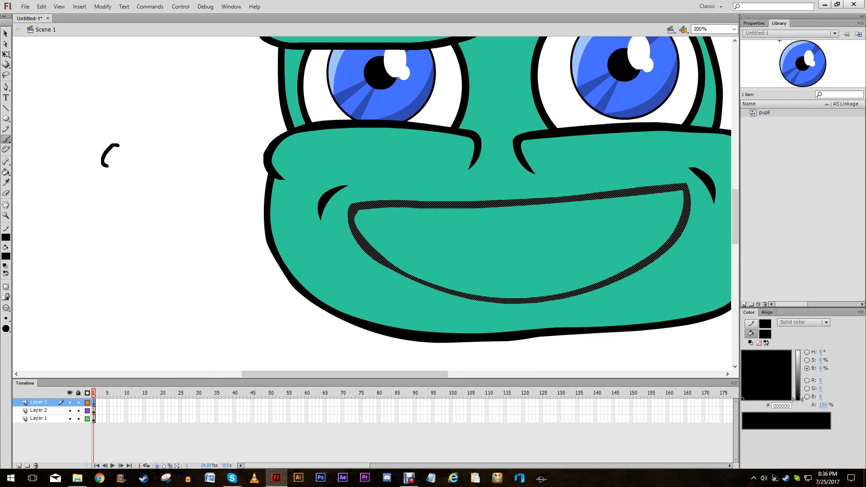
pyautogui.moveTo(117, 143); pyautogui.dragTo(116, 143)
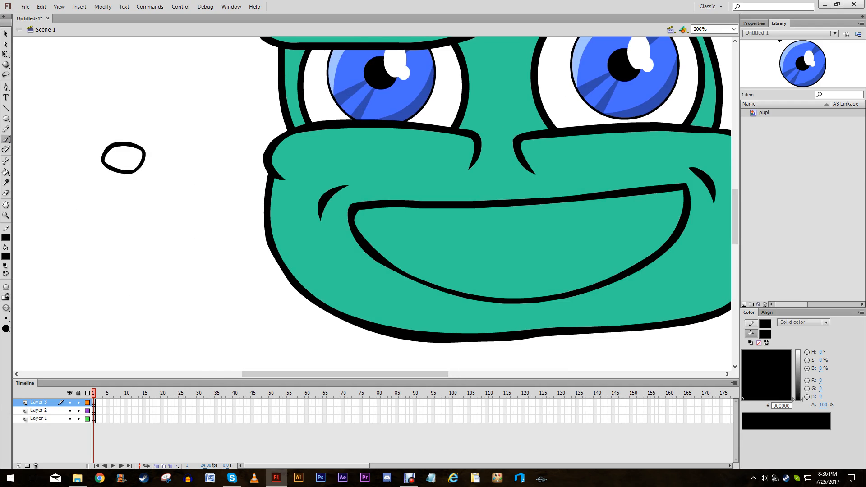
pyautogui.moveTo(117, 173)
pyautogui.mouseDown()
pyautogui.moveTo(79, 190)
pyautogui.moveTo(112, 198)
pyautogui.moveTo(98, 249)
pyautogui.moveTo(118, 226)
pyautogui.moveTo(151, 252)
pyautogui.moveTo(137, 206)
pyautogui.moveTo(168, 191)
pyautogui.mouseUp()
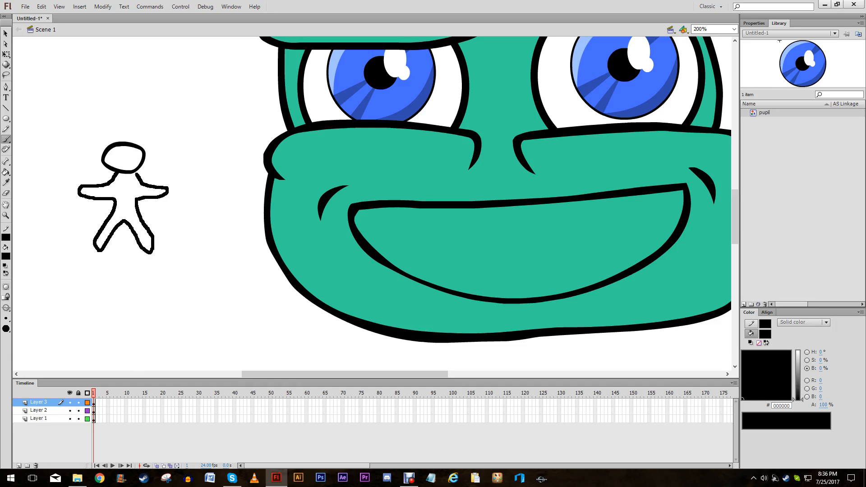
pyautogui.click(6, 172)
pyautogui.click(117, 152)
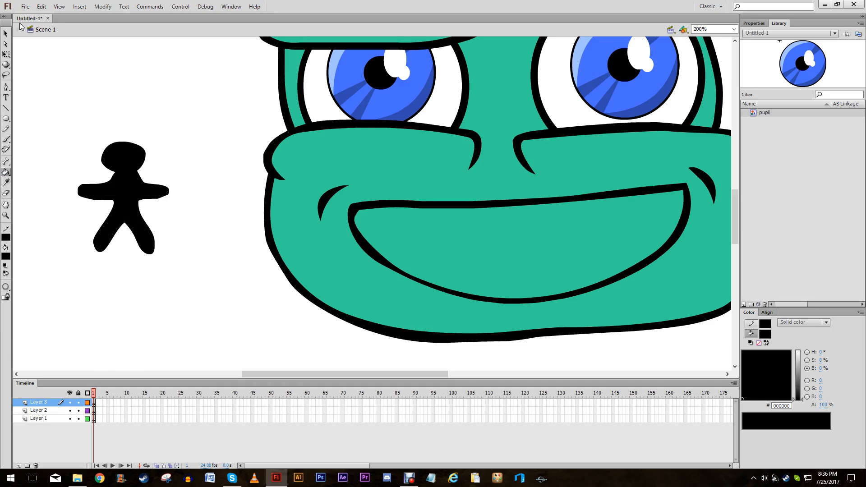
# Step: Select the small black figure and smooth its shape repeatedly
pyautogui.press('v')
pyautogui.click(117, 156)
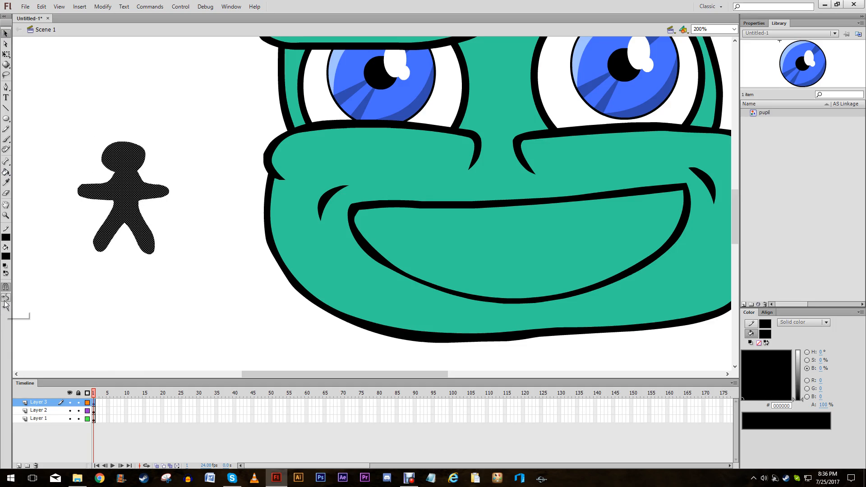
pyautogui.click(5, 301)
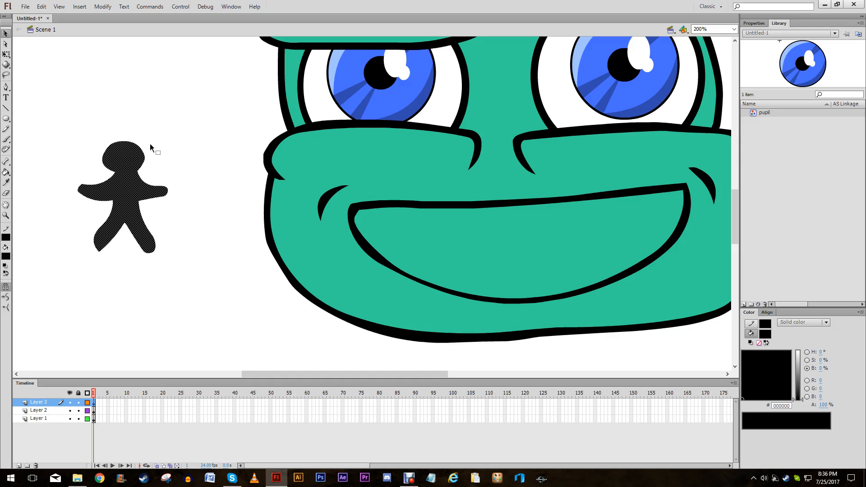
pyautogui.click(9, 299)
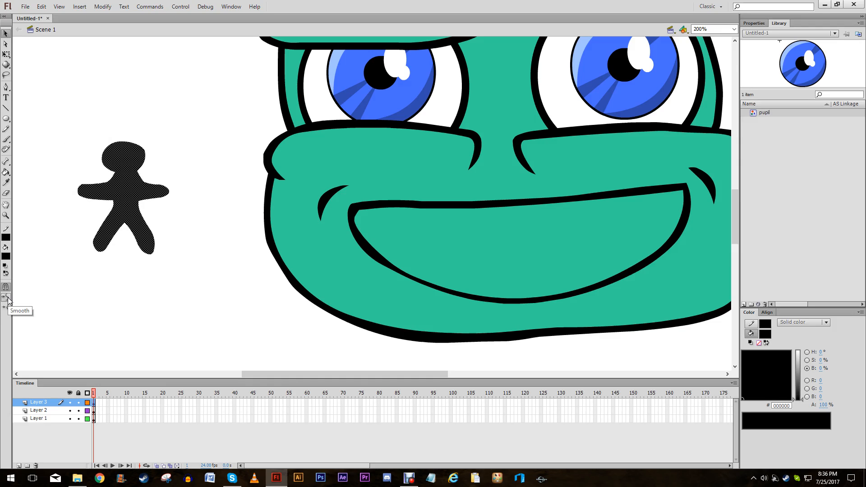
pyautogui.click(9, 299)
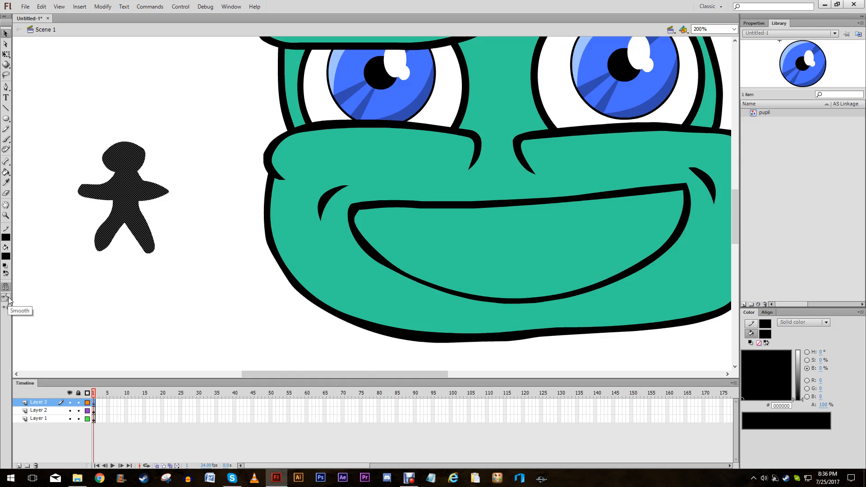
pyautogui.click(9, 299)
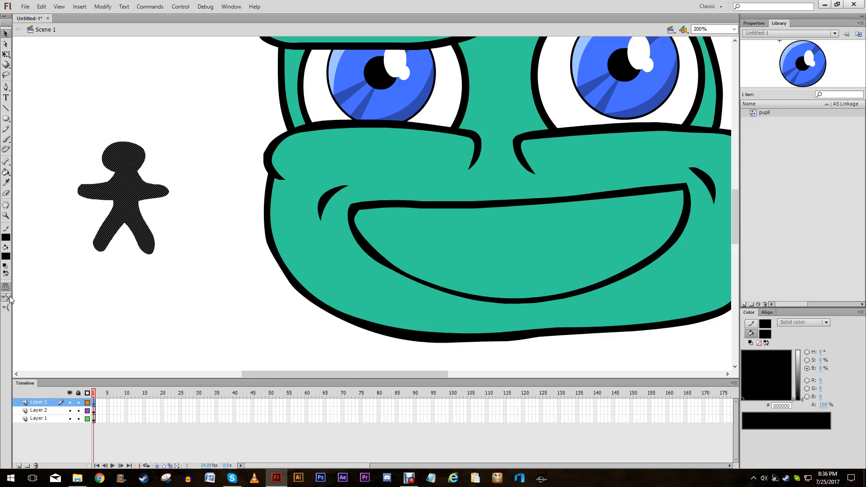
pyautogui.click(10, 300)
pyautogui.click(10, 300)
pyautogui.click(9, 297)
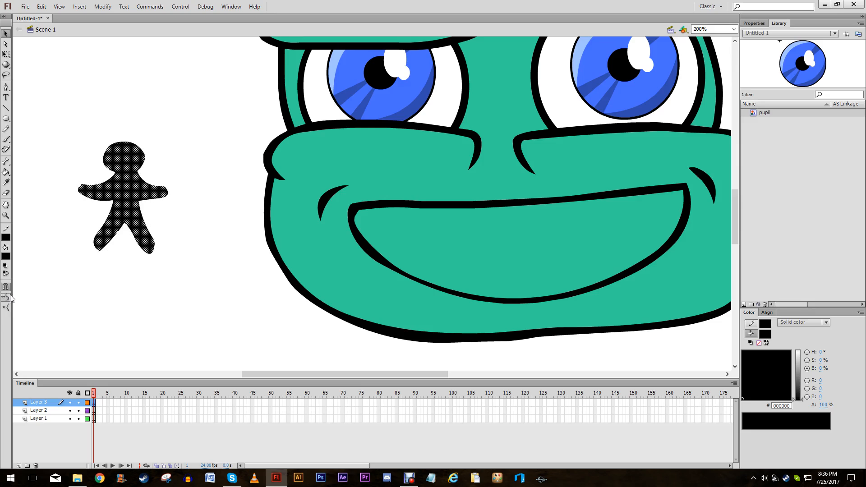
# Step: Delete the small black figure left of the face
pyautogui.click(125, 270)
pyautogui.click(132, 204)
pyautogui.press('Delete')
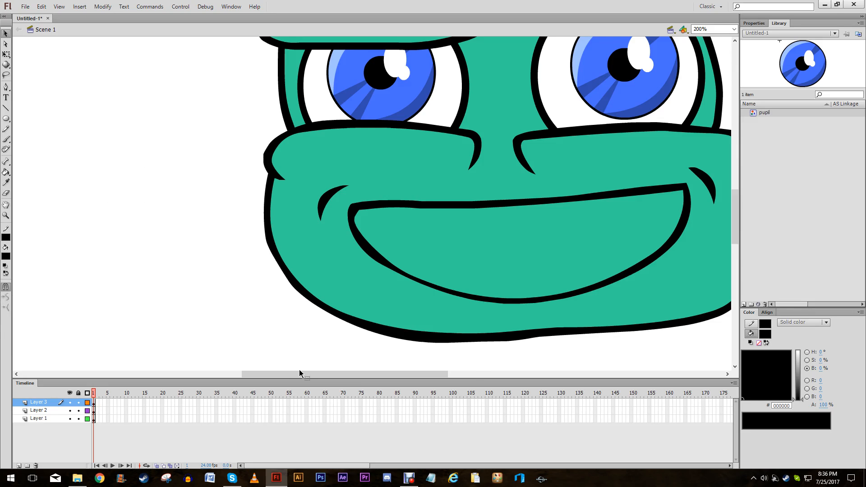
pyautogui.moveTo(302, 373); pyautogui.dragTo(332, 371)
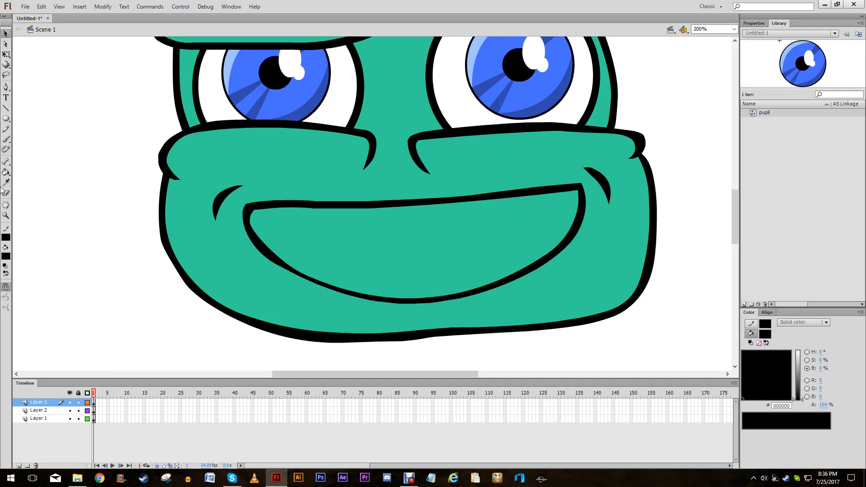
# Step: Set up the Brush tool with a medium brush size for detailing the inside of the mouth
pyautogui.click(5, 139)
pyautogui.click(6, 319)
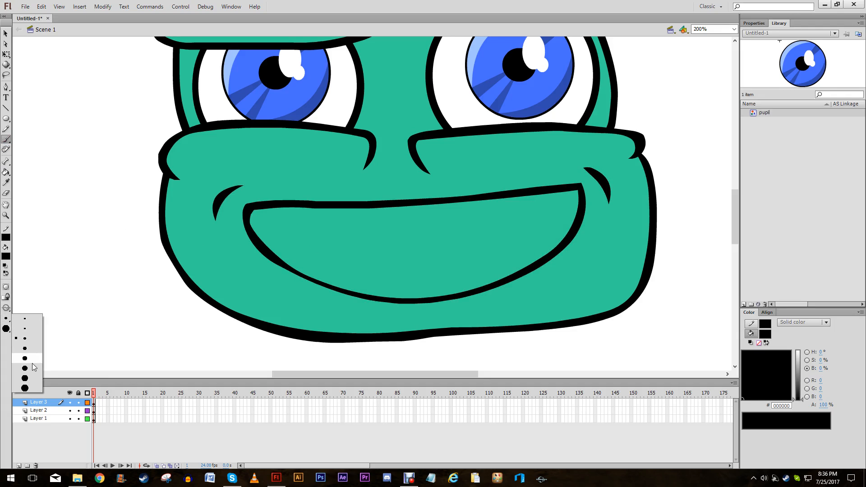
pyautogui.click(28, 379)
pyautogui.click(6, 318)
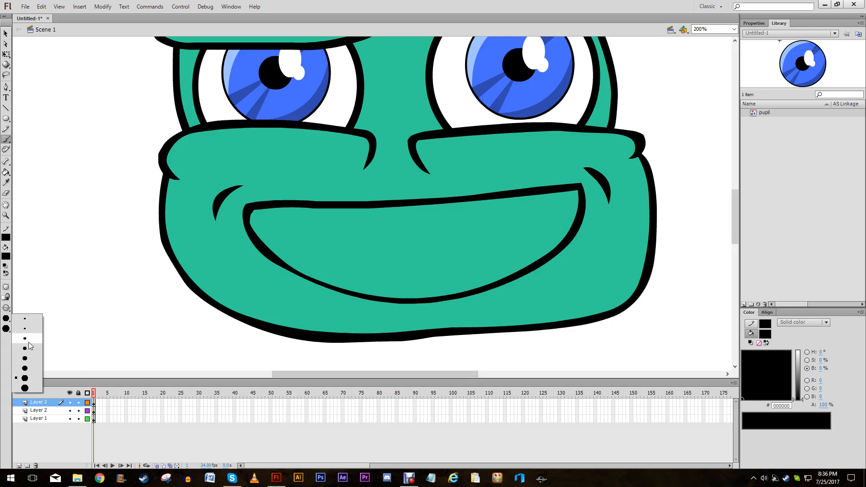
pyautogui.click(33, 359)
# Step: Try brushing a full-width teeth line and a small tongue arc inside the mouth, and undo the strokes
pyautogui.moveTo(253, 227); pyautogui.dragTo(417, 214)
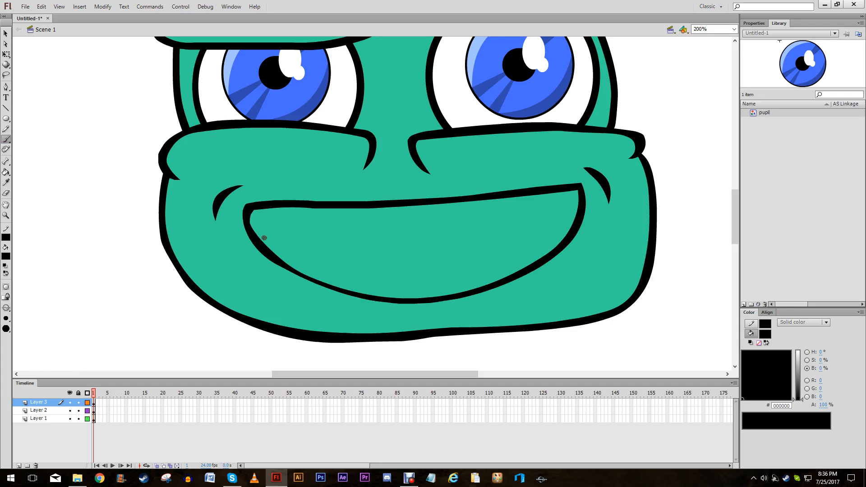
pyautogui.moveTo(252, 226)
pyautogui.mouseDown()
pyautogui.moveTo(487, 224)
pyautogui.moveTo(578, 206)
pyautogui.mouseUp()
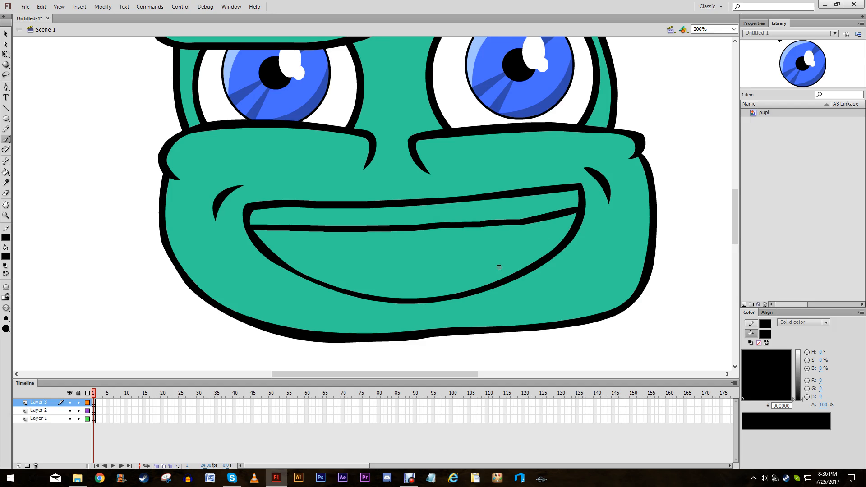
pyautogui.moveTo(350, 295); pyautogui.dragTo(439, 281)
pyautogui.moveTo(361, 293)
pyautogui.mouseDown()
pyautogui.moveTo(394, 280)
pyautogui.moveTo(482, 288)
pyautogui.mouseUp()
pyautogui.hotkey('ctrl', 'z')
pyautogui.hotkey('ctrl', 'z')
# Step: Brush the outline of an upper row of teeth below the mouth's top edge, inset from both mouth corners
pyautogui.moveTo(265, 213)
pyautogui.mouseDown()
pyautogui.moveTo(267, 228)
pyautogui.moveTo(393, 246)
pyautogui.moveTo(489, 239)
pyautogui.moveTo(557, 219)
pyautogui.mouseUp()
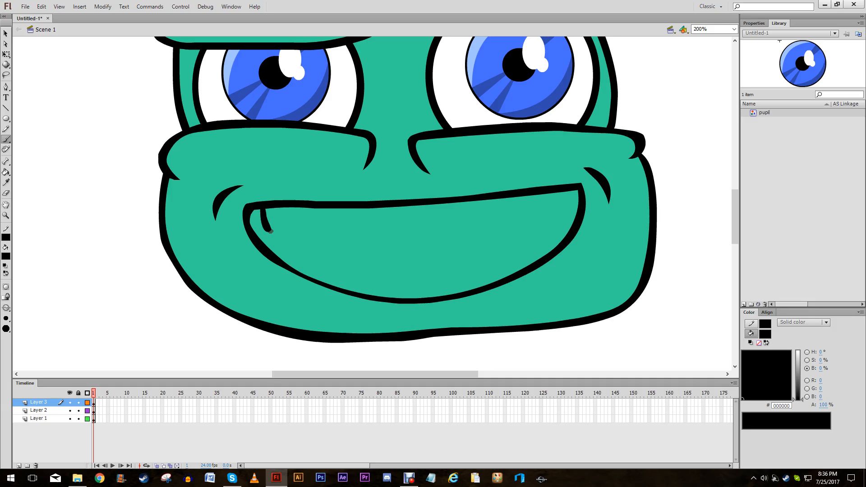
pyautogui.moveTo(271, 231)
pyautogui.mouseDown()
pyautogui.moveTo(491, 229)
pyautogui.moveTo(549, 216)
pyautogui.moveTo(551, 193)
pyautogui.mouseUp()
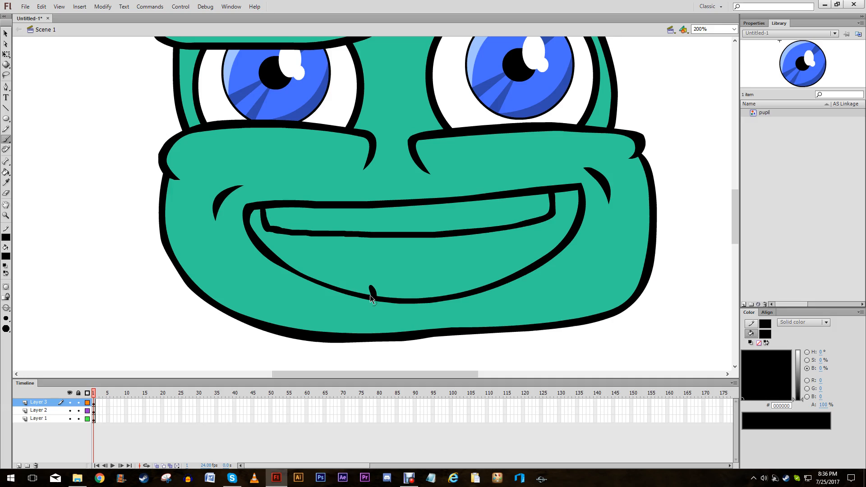
# Step: Try several tongue arcs rising from the mouth's lower edge and undo each of them
pyautogui.hotkey('ctrl', 'z')
pyautogui.moveTo(363, 294)
pyautogui.mouseDown()
pyautogui.moveTo(374, 286)
pyautogui.moveTo(476, 288)
pyautogui.mouseUp()
pyautogui.hotkey('ctrl', 'z')
pyautogui.moveTo(347, 289)
pyautogui.mouseDown()
pyautogui.moveTo(355, 278)
pyautogui.moveTo(466, 273)
pyautogui.moveTo(492, 284)
pyautogui.mouseUp()
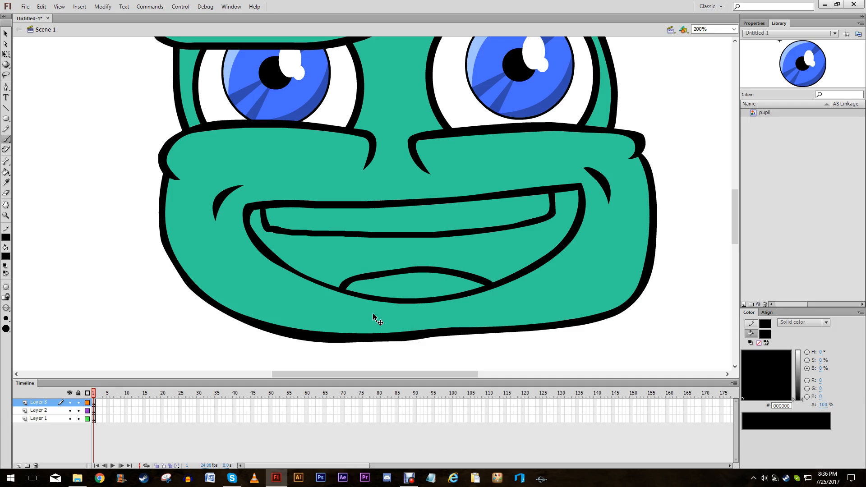
pyautogui.hotkey('ctrl', 'z')
pyautogui.moveTo(346, 290); pyautogui.dragTo(496, 277)
pyautogui.hotkey('ctrl', 'z')
pyautogui.hotkey('ctrl', 'z')
# Step: Brush a lower teeth line across the bottom of the mouth and a tongue arc above it
pyautogui.moveTo(315, 282); pyautogui.dragTo(517, 272)
pyautogui.moveTo(355, 277)
pyautogui.mouseDown()
pyautogui.moveTo(401, 259)
pyautogui.moveTo(482, 272)
pyautogui.mouseUp()
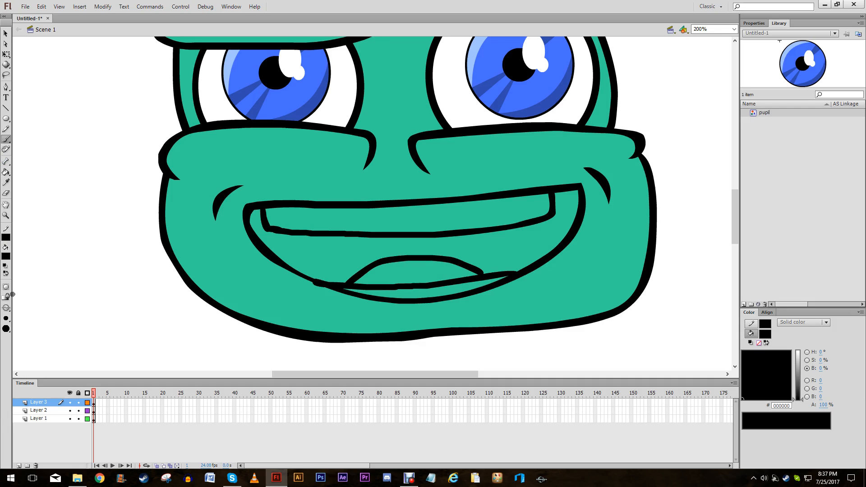
# Step: Fill the open mouth area between the teeth and tongue with dark red #6B0000
pyautogui.click(6, 256)
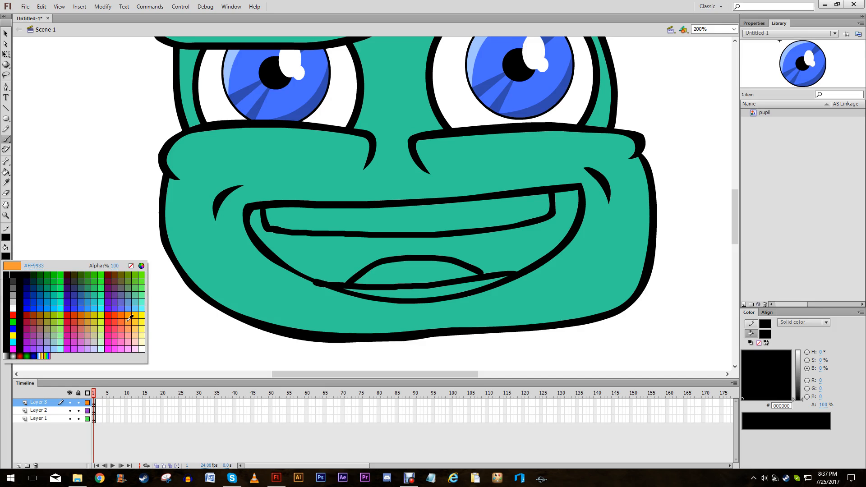
pyautogui.click(115, 315)
pyautogui.click(798, 381)
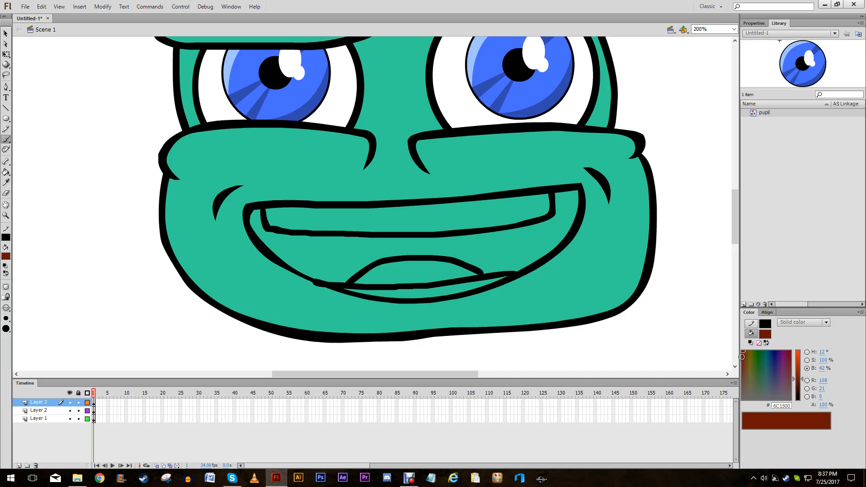
pyautogui.click(6, 171)
pyautogui.click(329, 242)
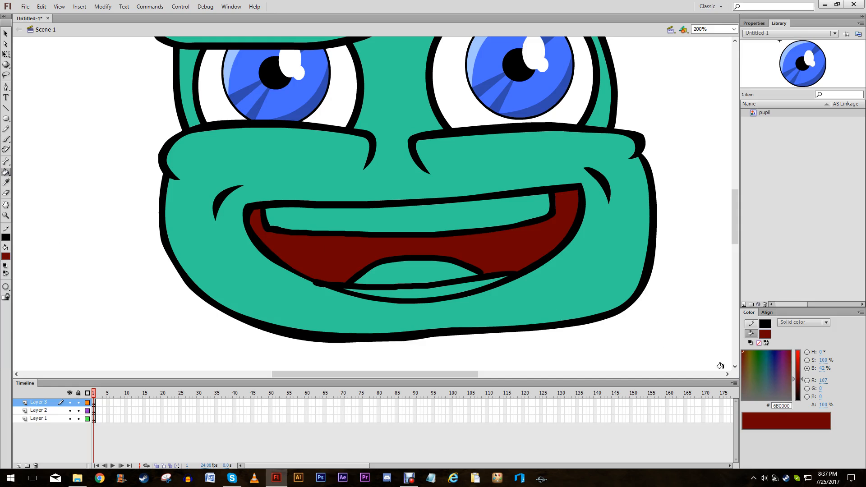
# Step: Mix a muted pink, #B47AAD, and fill the tongue with it
pyautogui.moveTo(799, 379)
pyautogui.mouseDown()
pyautogui.moveTo(798, 351)
pyautogui.moveTo(799, 365)
pyautogui.mouseUp()
pyautogui.click(787, 392)
pyautogui.click(783, 384)
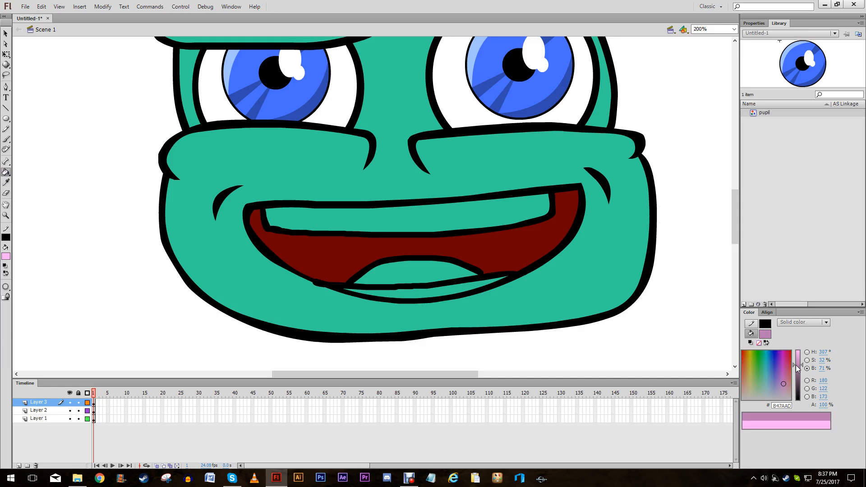
pyautogui.click(411, 267)
# Step: Fill the upper and lower teeth with white #FFFFFF
pyautogui.click(755, 391)
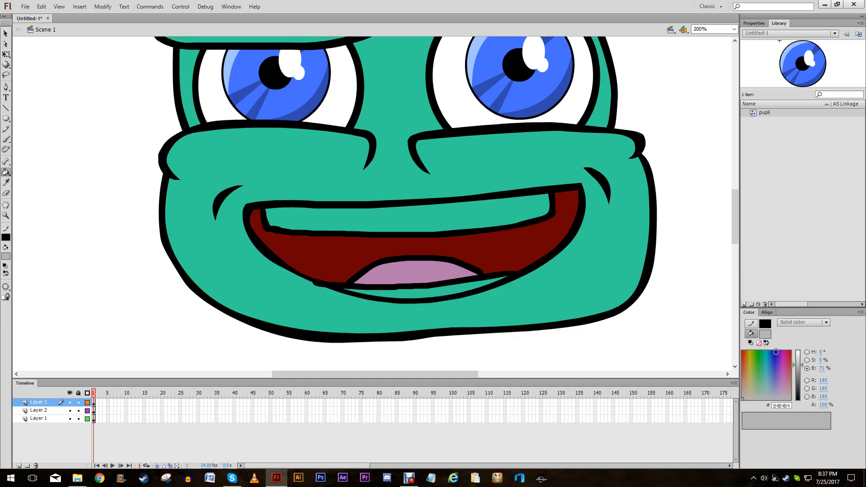
pyautogui.click(797, 350)
pyautogui.click(448, 229)
pyautogui.click(394, 284)
pyautogui.hotkey('ctrl', 'z')
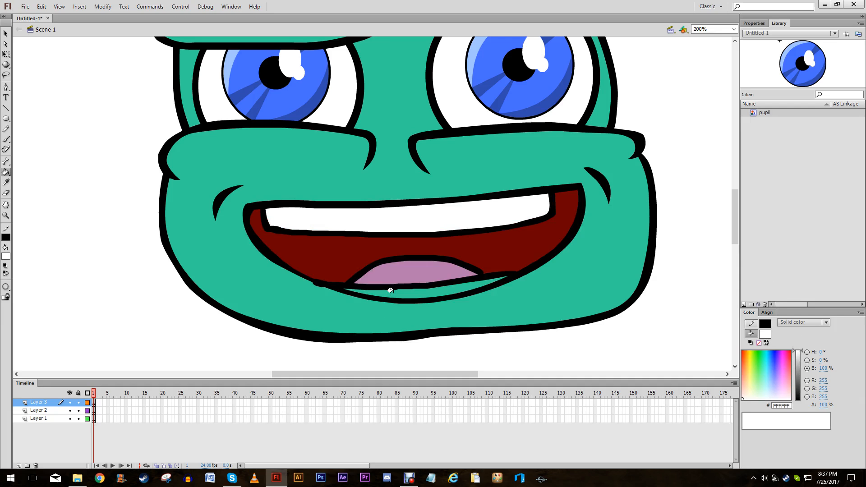
pyautogui.click(390, 290)
# Step: Brush black tooth divisions on the upper teeth: a short mark near each end and a full line in the middle
pyautogui.click(5, 139)
pyautogui.click(6, 256)
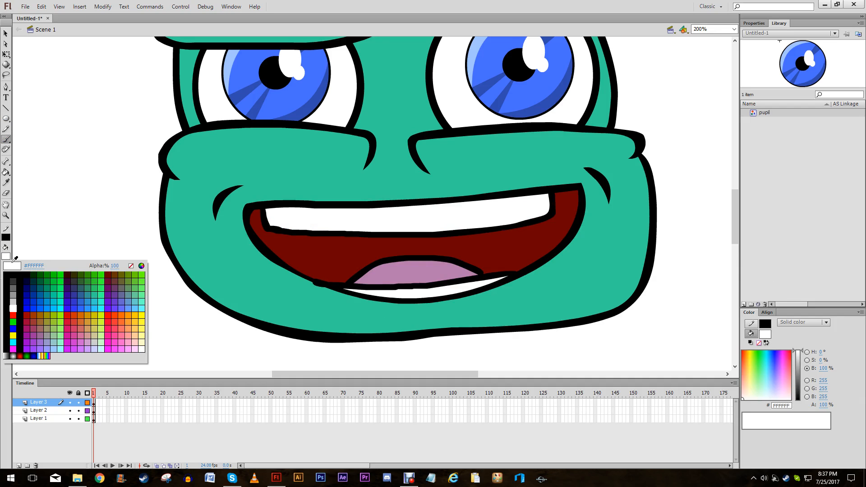
pyautogui.click(12, 274)
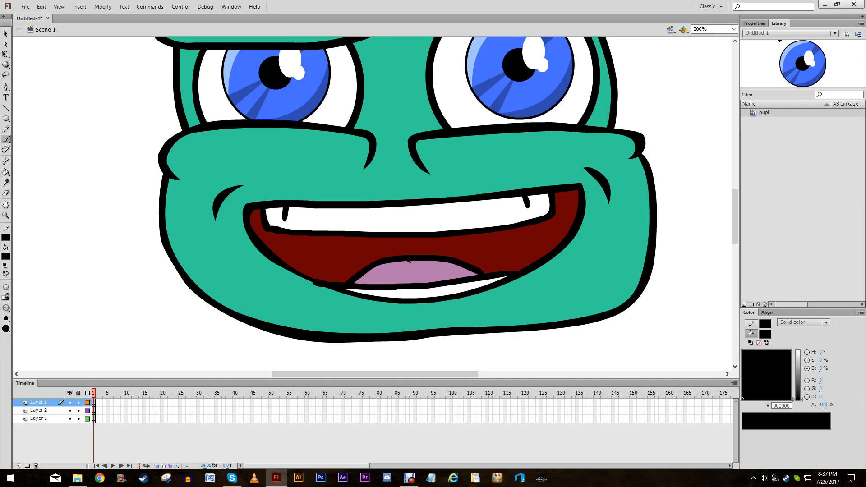
pyautogui.moveTo(404, 231); pyautogui.dragTo(405, 209)
pyautogui.click(8, 35)
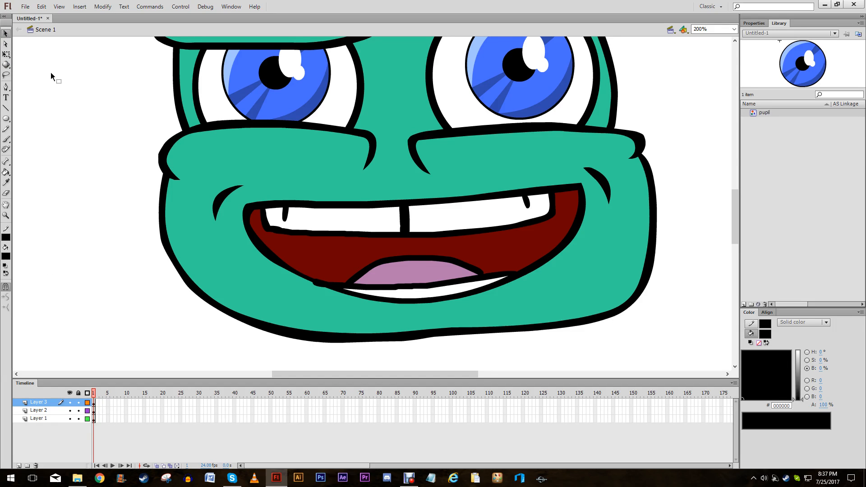
# Step: Fill the dark red mouth interior with a three-stop radial gradient running from #330000 at the centre to #8E0000 at the edge
pyautogui.click(6, 172)
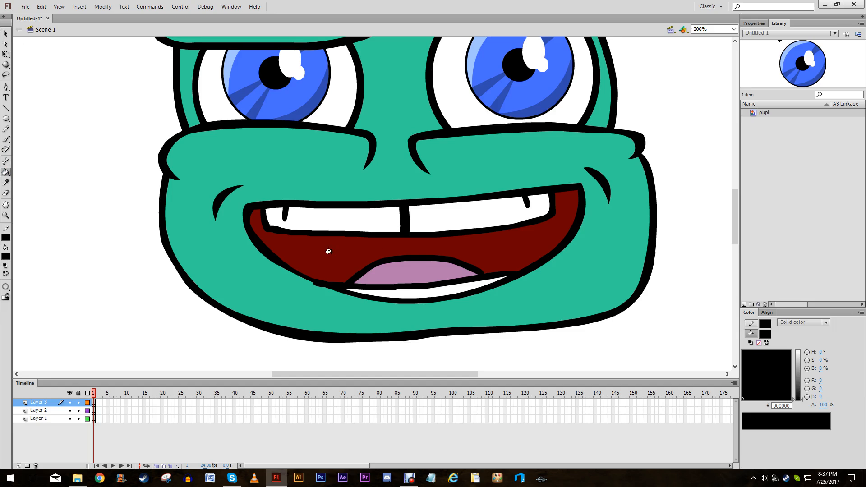
pyautogui.click(812, 322)
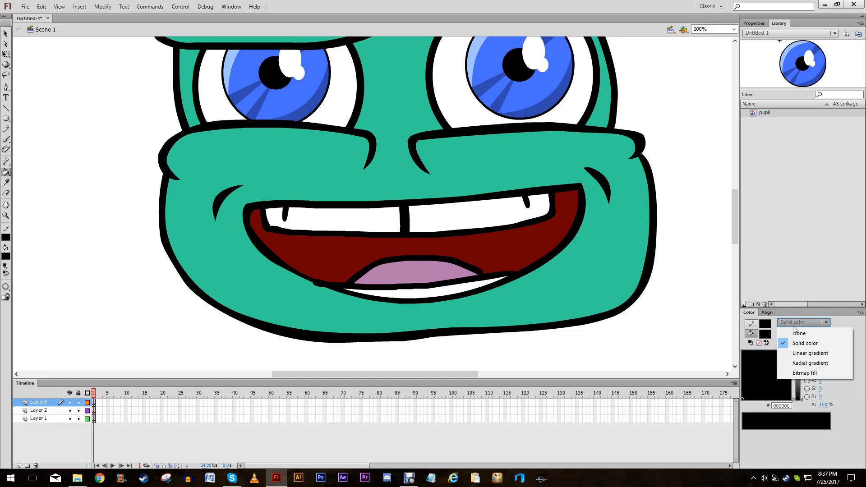
pyautogui.click(814, 366)
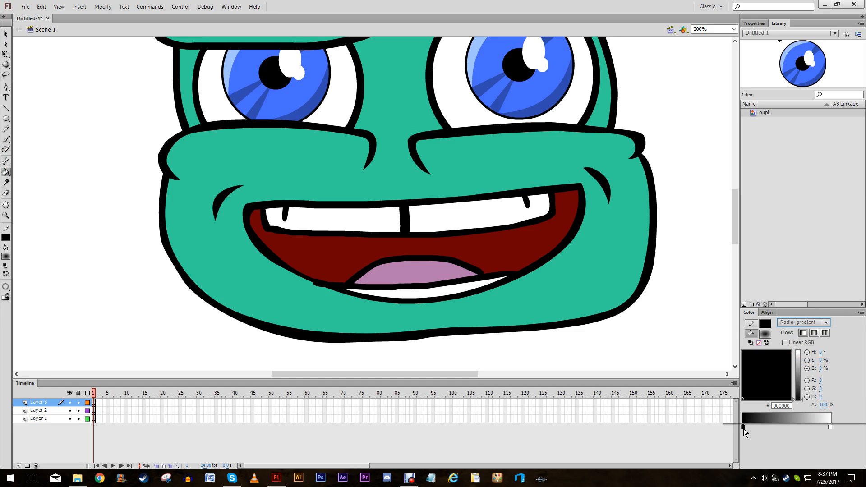
pyautogui.doubleClick(743, 427)
pyautogui.click(527, 245)
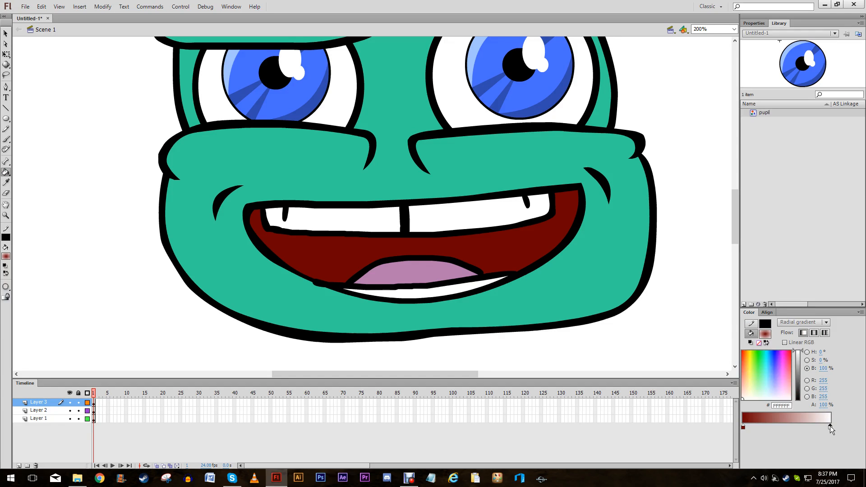
pyautogui.click(527, 245)
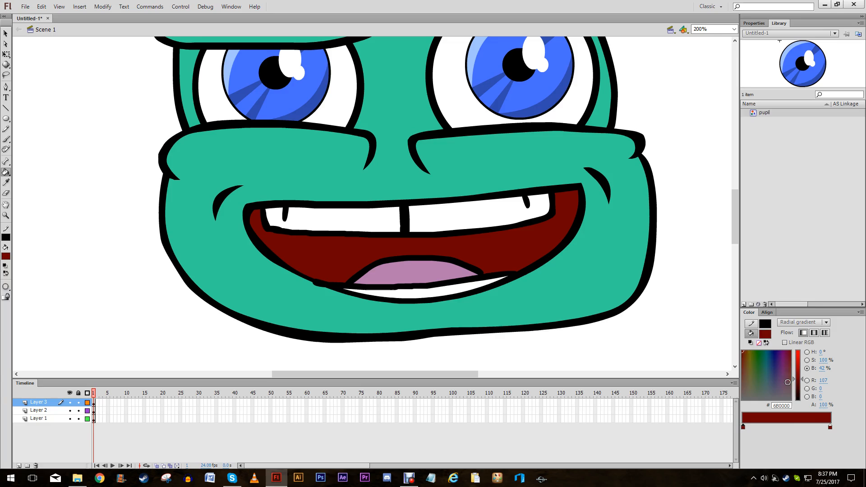
pyautogui.moveTo(802, 380); pyautogui.dragTo(802, 390)
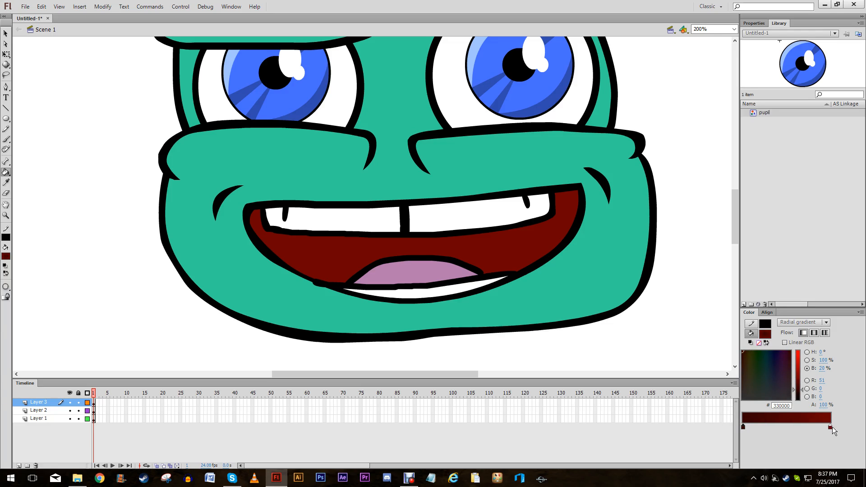
pyautogui.moveTo(830, 427); pyautogui.dragTo(815, 428)
pyautogui.moveTo(796, 395); pyautogui.dragTo(802, 375)
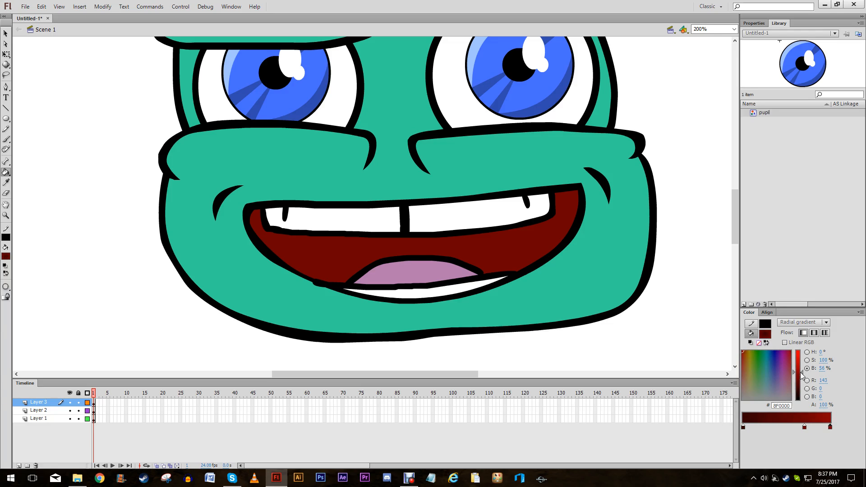
pyautogui.click(418, 245)
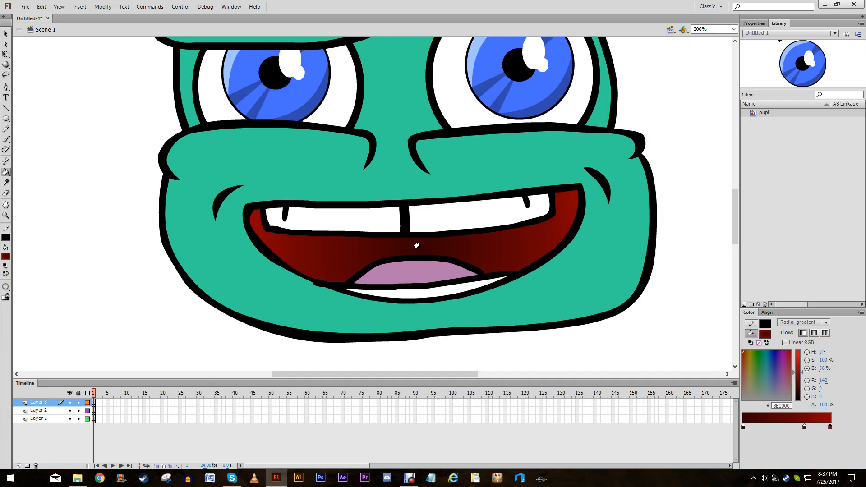
# Step: Darken the gradient's outer colour to #660000 and reapply the fill to the mouth interior
pyautogui.click(829, 426)
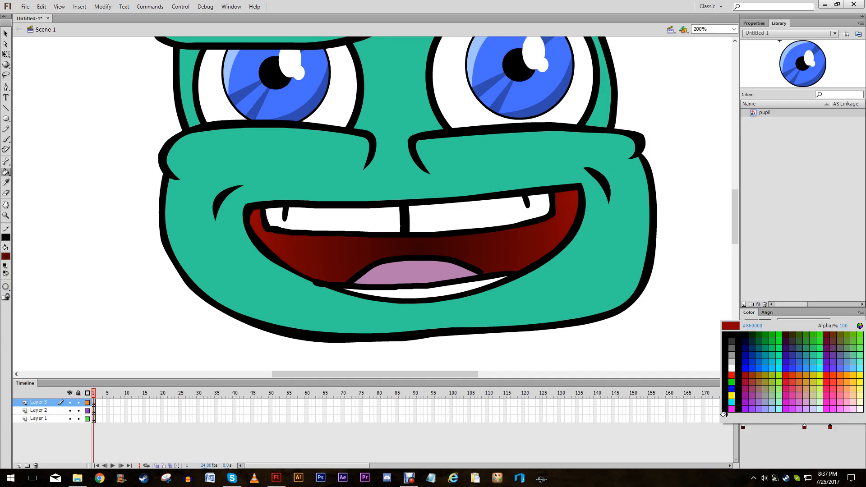
pyautogui.click(754, 423)
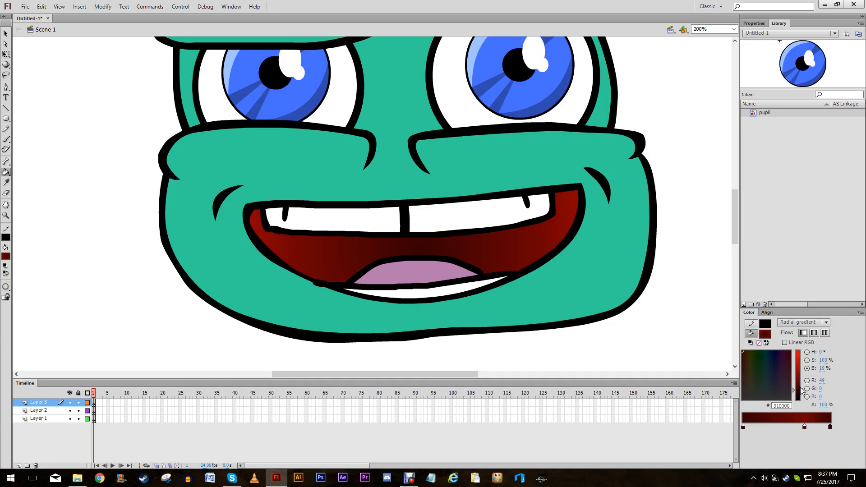
pyautogui.moveTo(802, 391); pyautogui.dragTo(802, 381)
pyautogui.click(415, 244)
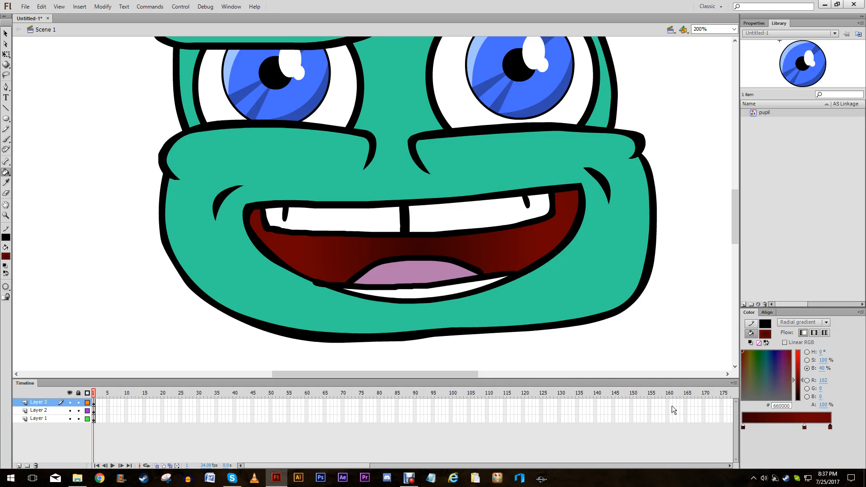
# Step: Reshape the bump where the lower teeth line meets the mouth's left outline so it blends into the curve
pyautogui.scroll(1, 173, 150)
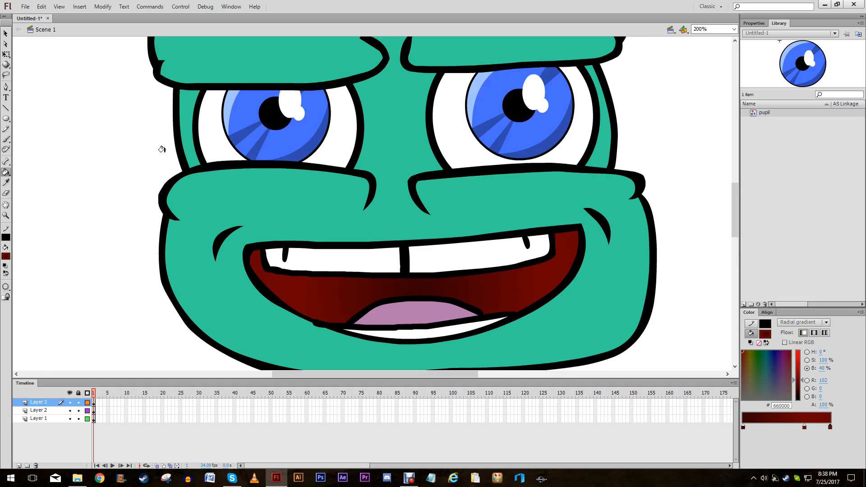
pyautogui.scroll(-1, 142, 148)
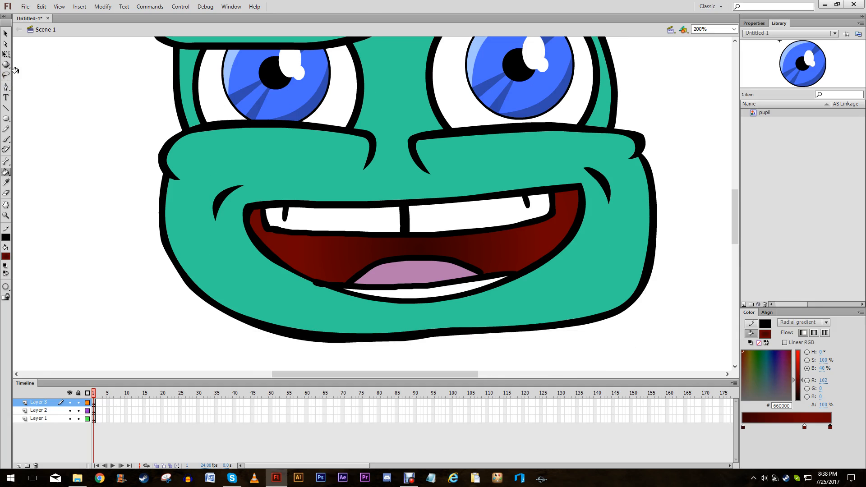
pyautogui.click(6, 33)
pyautogui.moveTo(319, 286); pyautogui.dragTo(299, 277)
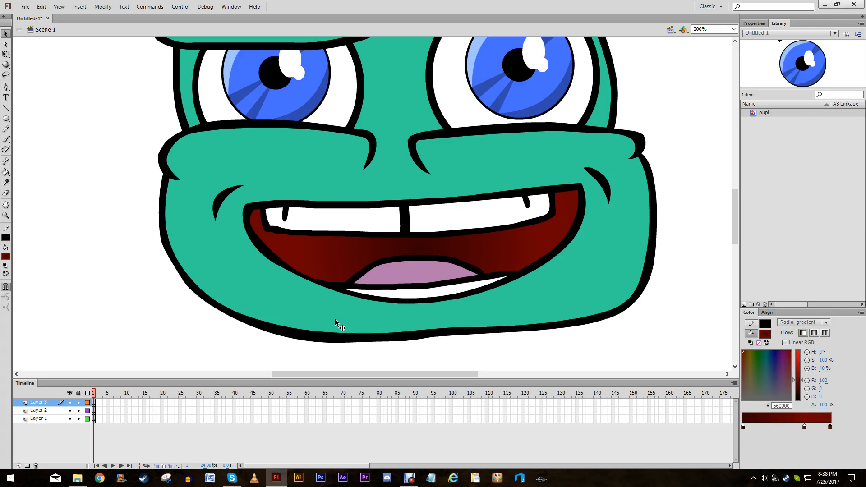
pyautogui.scroll(4, 200, 233)
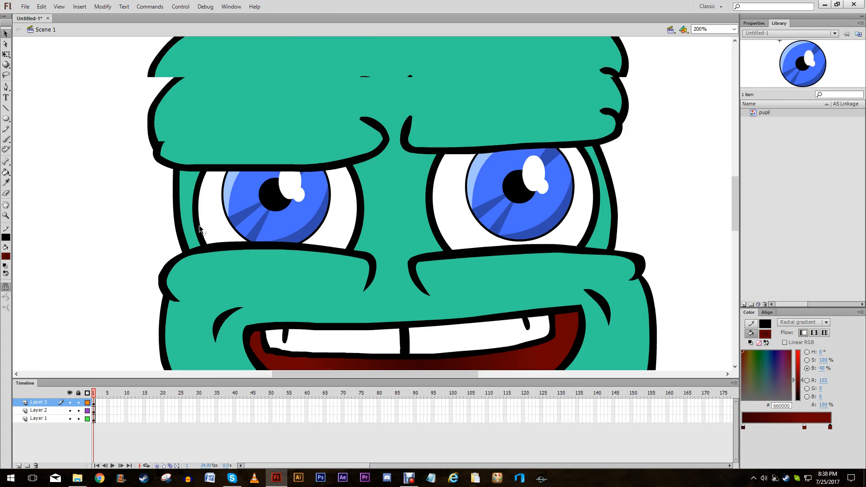
pyautogui.click(306, 267)
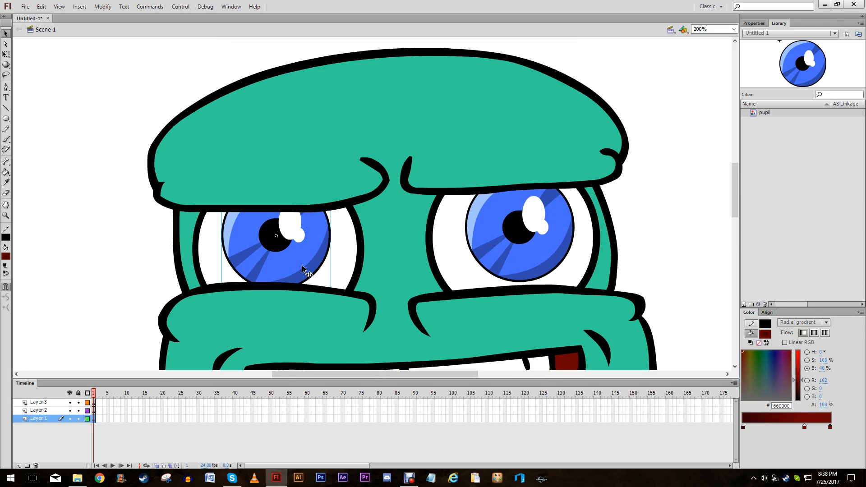
pyautogui.scroll(-3, 343, 293)
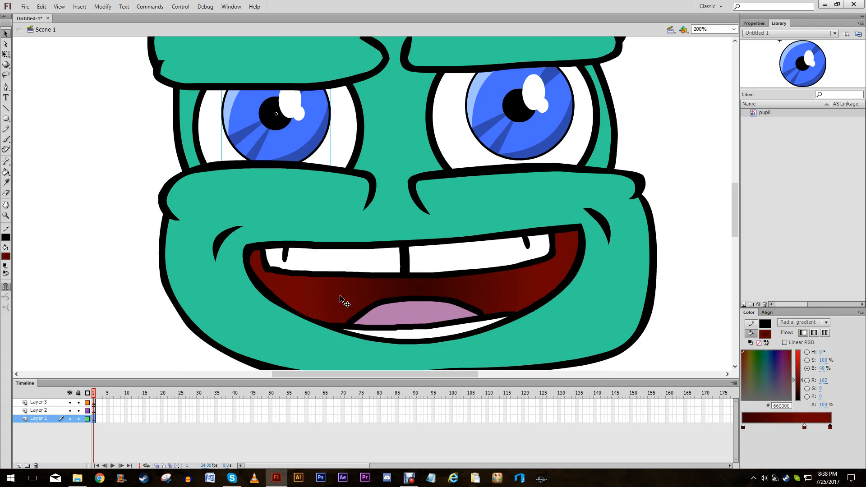
pyautogui.scroll(1, 369, 270)
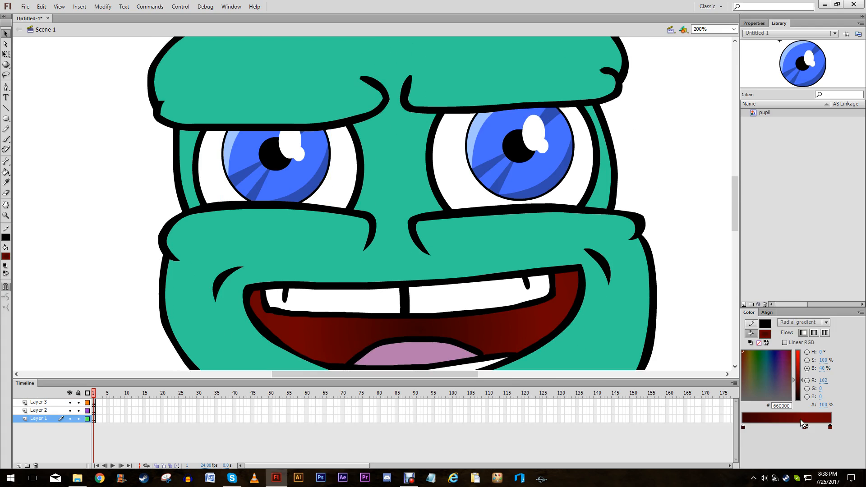
# Step: Change the fill to a two-stop radial gradient from white to #C2C2C2, with the white stop moved to about the middle
pyautogui.moveTo(800, 421); pyautogui.dragTo(794, 470)
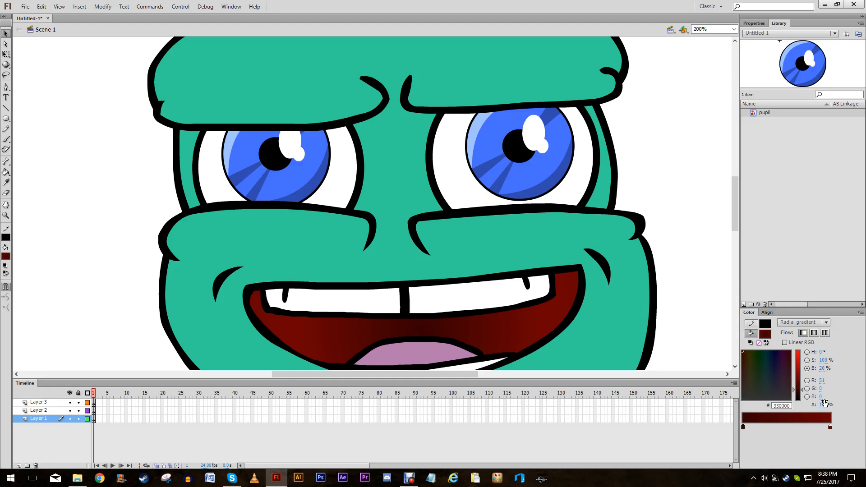
pyautogui.moveTo(797, 390); pyautogui.dragTo(783, 316)
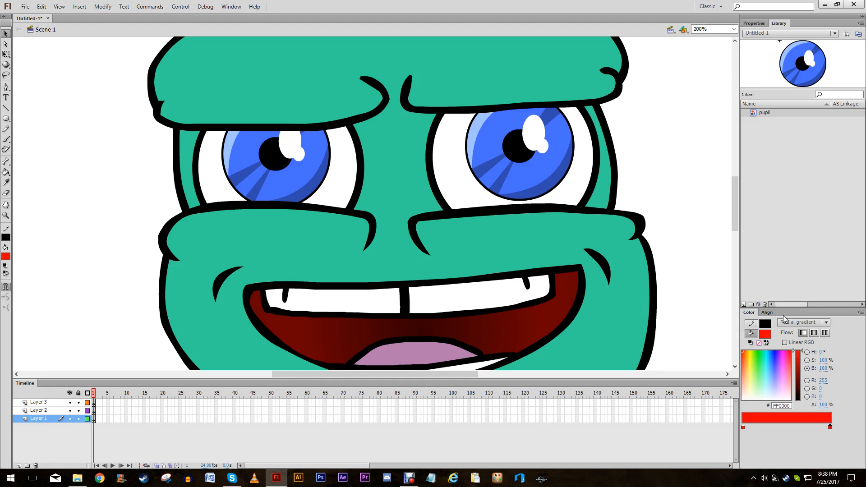
pyautogui.moveTo(748, 355); pyautogui.dragTo(715, 454)
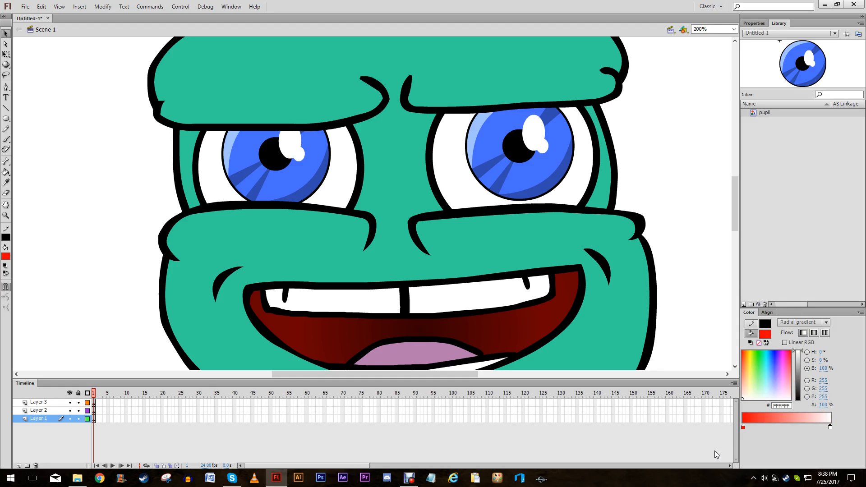
pyautogui.click(743, 425)
pyautogui.moveTo(752, 384); pyautogui.dragTo(725, 429)
pyautogui.click(796, 363)
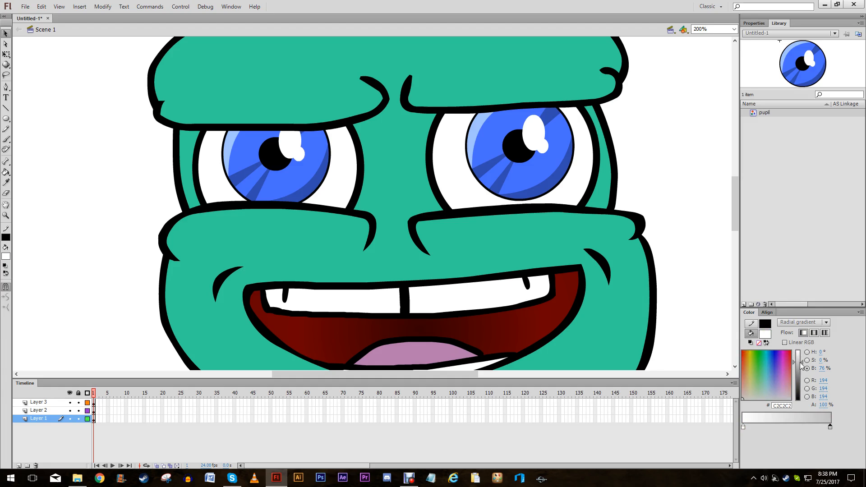
pyautogui.click(745, 426)
pyautogui.moveTo(745, 426); pyautogui.dragTo(791, 427)
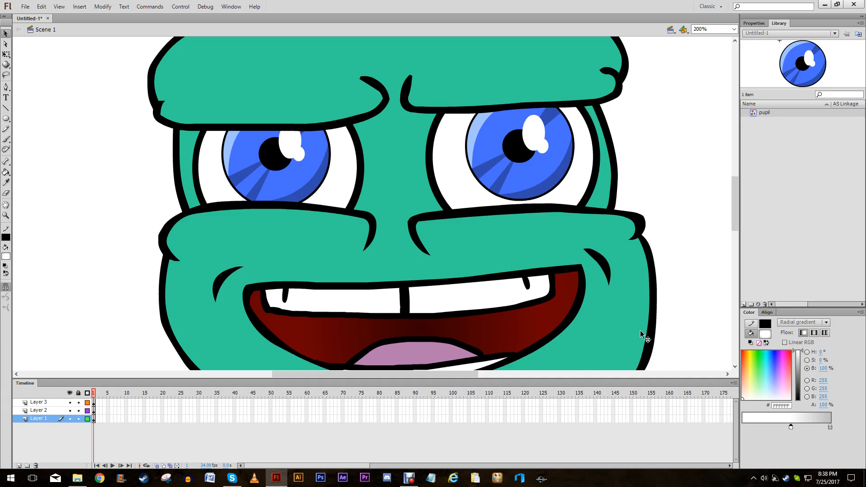
# Step: Hide Layer 3 and Layer 2, and cut both pupils from the eyes
pyautogui.click(70, 402)
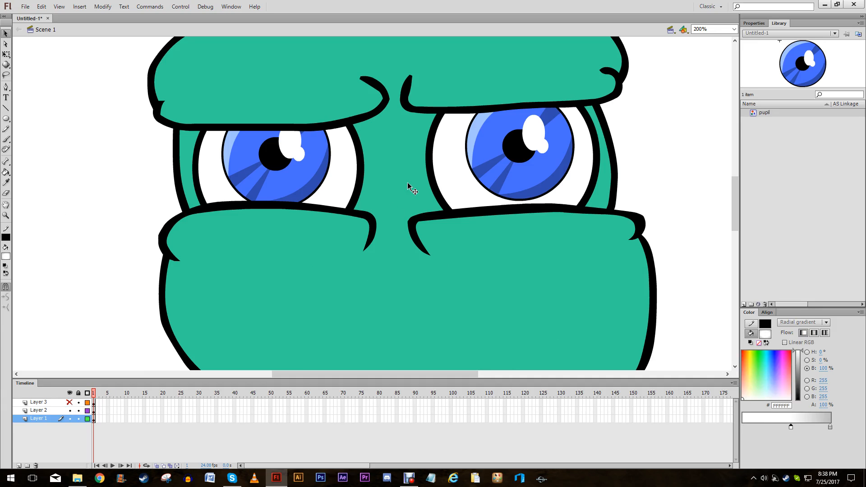
pyautogui.click(70, 403)
pyautogui.moveTo(70, 402); pyautogui.dragTo(70, 410)
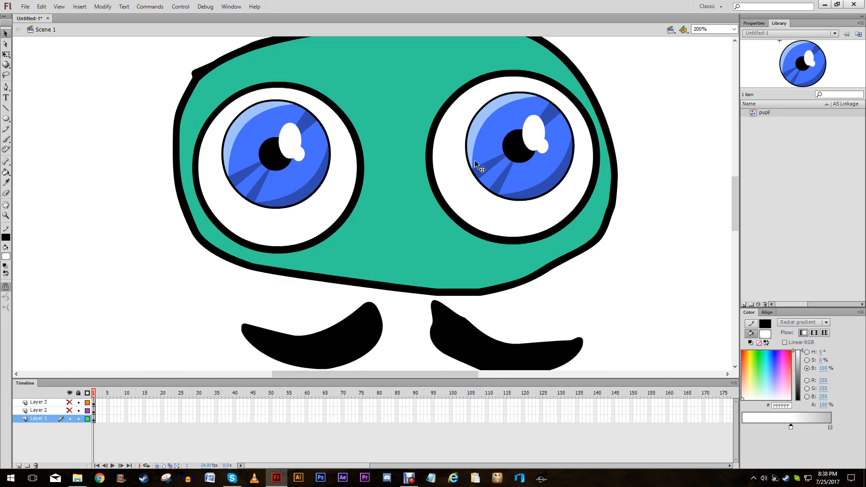
pyautogui.click(527, 162)
pyautogui.keyDown('shift'); pyautogui.click(312, 162); pyautogui.keyUp('shift')
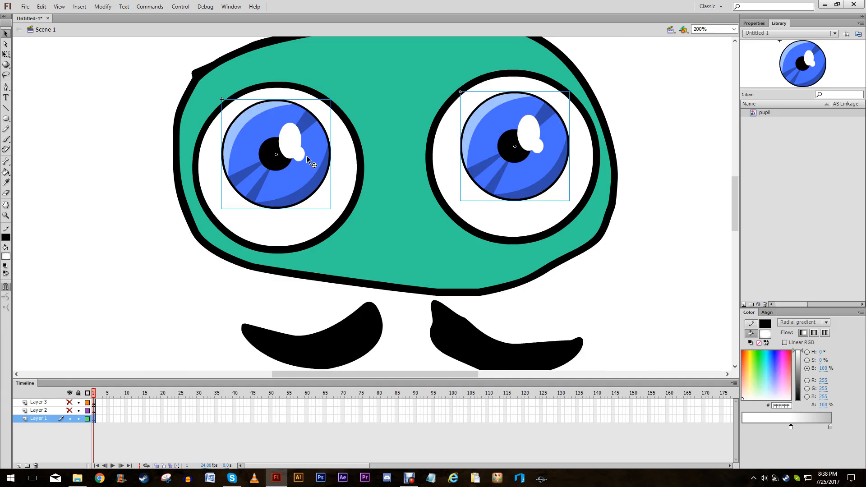
pyautogui.press('Delete')
# Step: Fill both eyeballs with the white-to-grey radial gradient, placing the highlight in the upper part of each eye
pyautogui.click(6, 172)
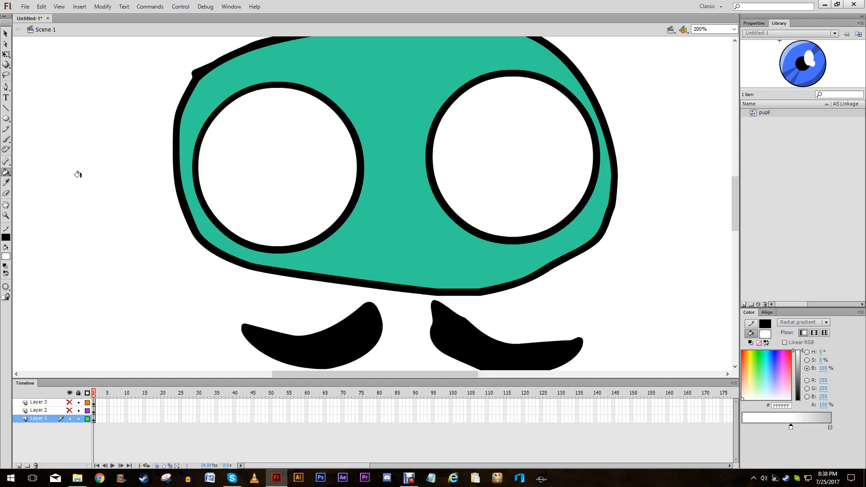
pyautogui.click(274, 149)
pyautogui.click(515, 133)
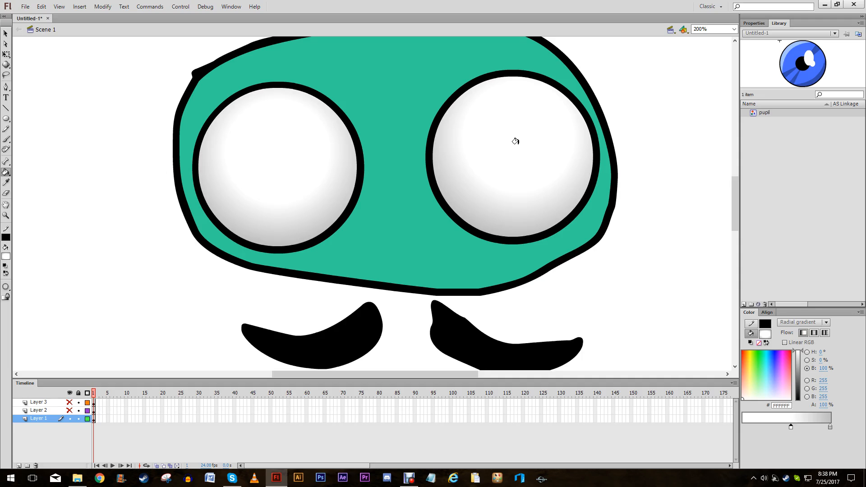
pyautogui.click(515, 140)
# Step: Paste both pupils back in place and show Layer 2 and Layer 3 again
pyautogui.rightClick(676, 160)
pyautogui.click(711, 196)
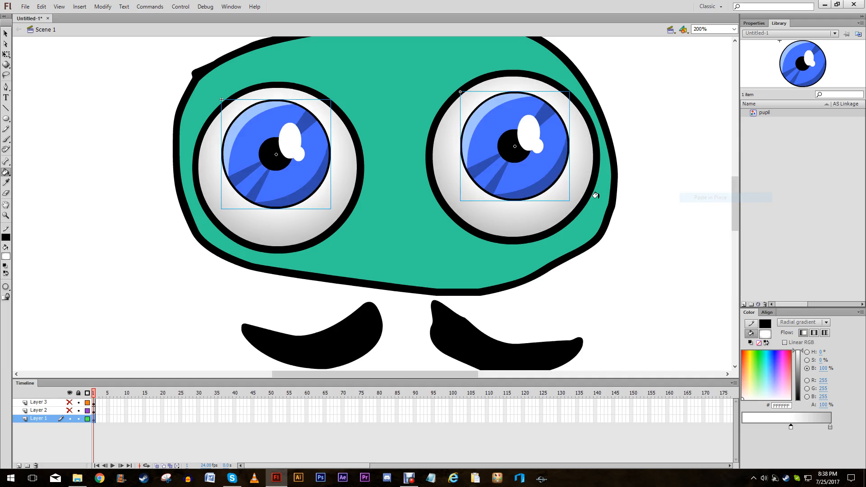
pyautogui.click(6, 33)
pyautogui.click(133, 144)
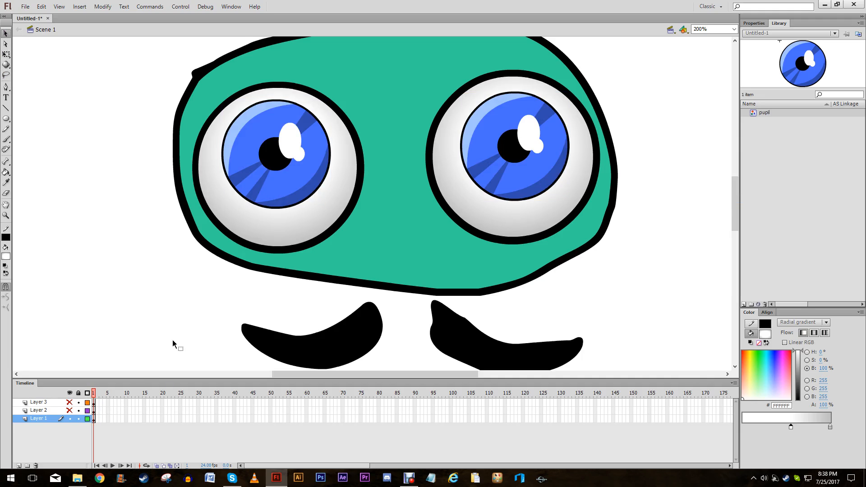
pyautogui.moveTo(69, 410); pyautogui.dragTo(69, 402)
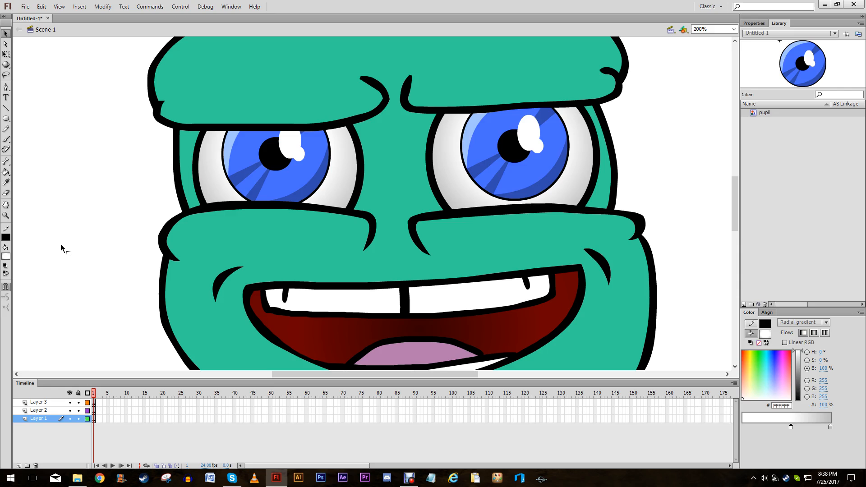
# Step: Delete the black outline inside the pupil symbol, and nudge the right eye's pupil slightly down and left
pyautogui.doubleClick(239, 160)
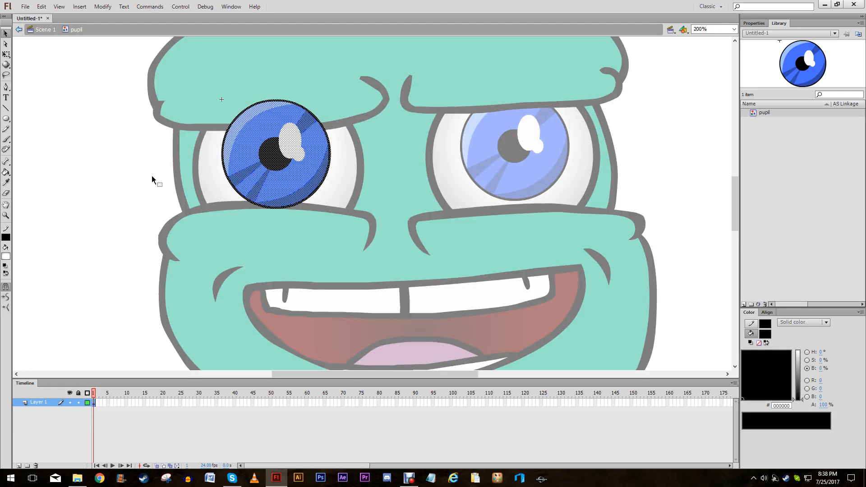
pyautogui.doubleClick(381, 183)
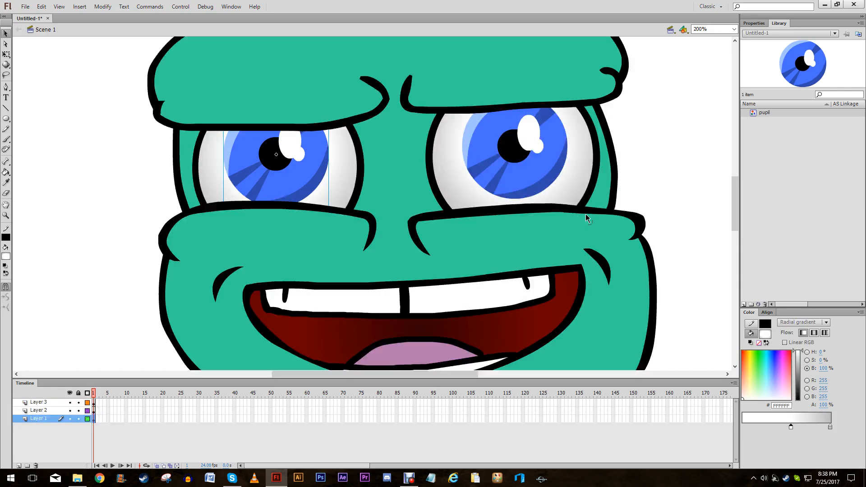
pyautogui.moveTo(537, 170); pyautogui.dragTo(536, 172)
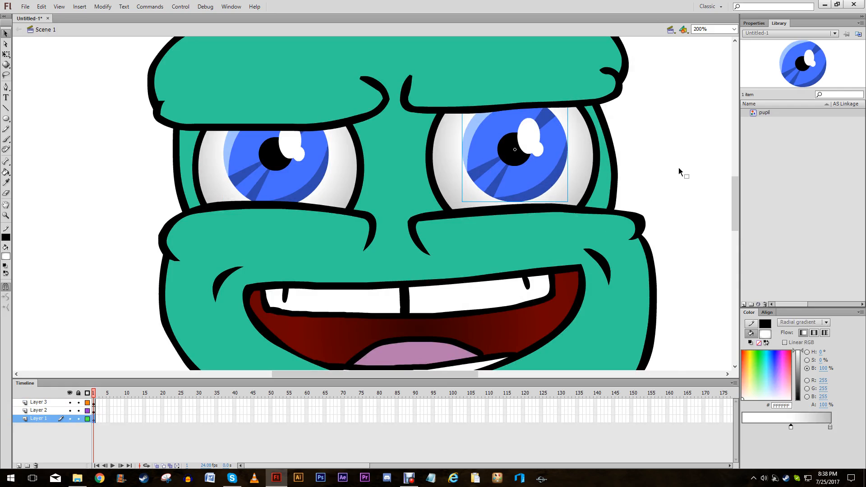
pyautogui.press('Left')
pyautogui.press('Down')
pyautogui.click(679, 170)
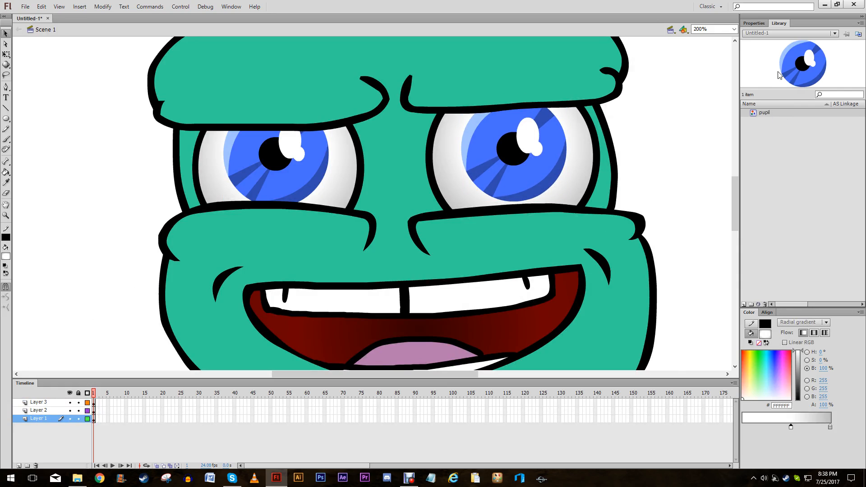
# Step: Brush loose gradient marks on both sides of the iris inside the pupil symbol and return to the main scene
pyautogui.doubleClick(534, 137)
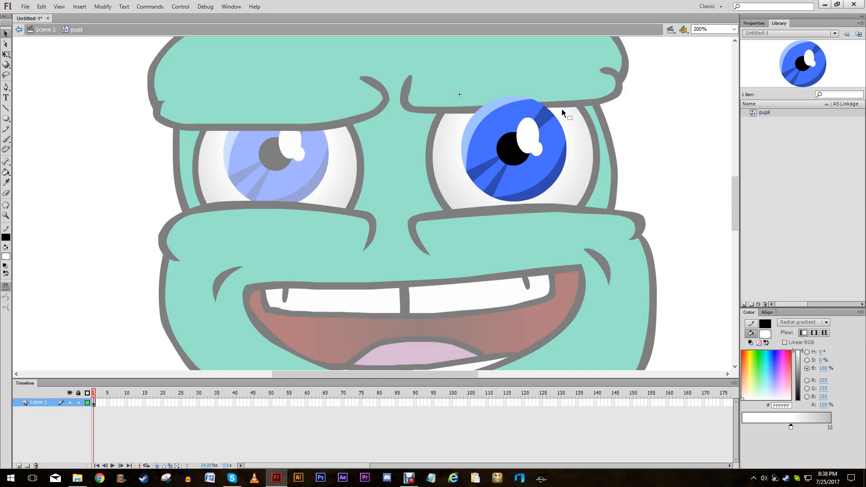
pyautogui.doubleClick(315, 123)
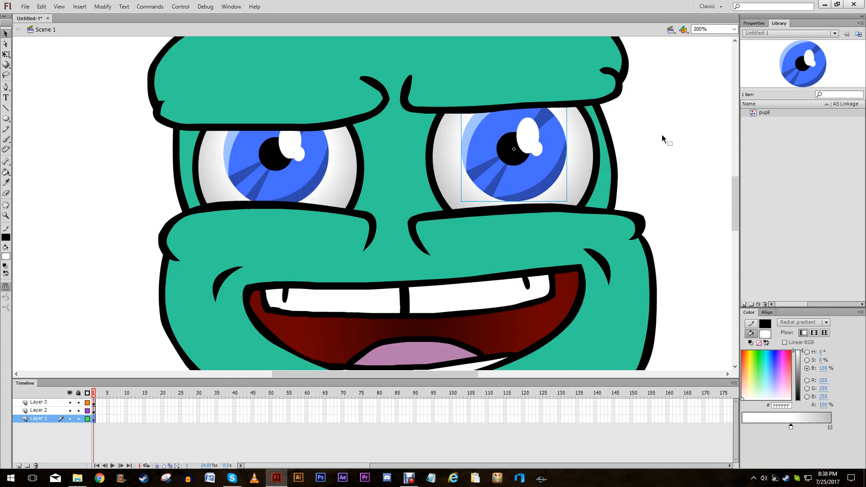
pyautogui.doubleClick(534, 141)
pyautogui.click(6, 140)
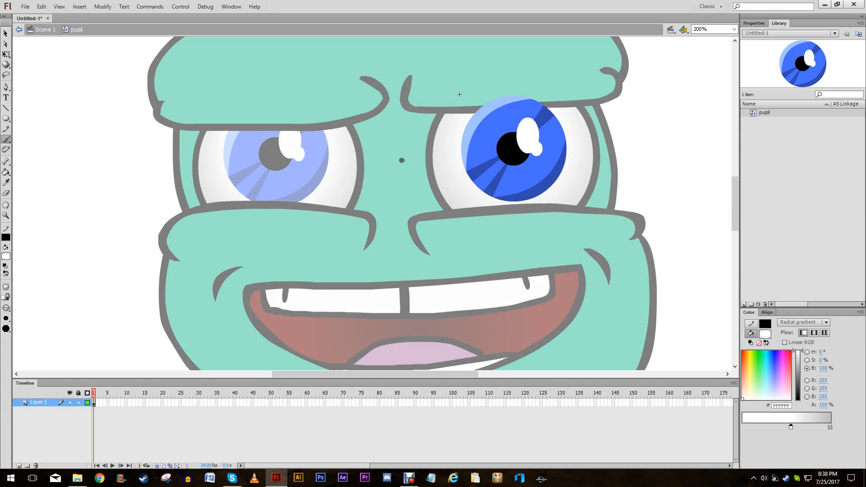
pyautogui.moveTo(438, 152); pyautogui.dragTo(428, 163)
pyautogui.moveTo(618, 159); pyautogui.dragTo(580, 153)
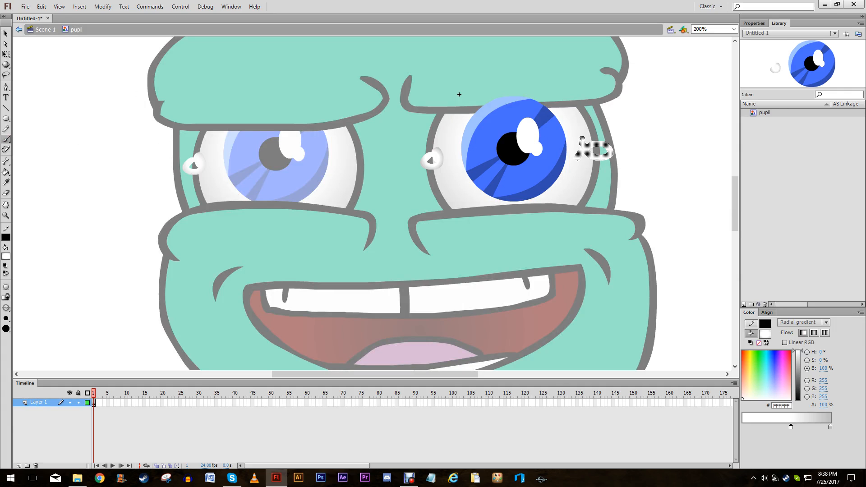
pyautogui.click(6, 33)
pyautogui.doubleClick(122, 131)
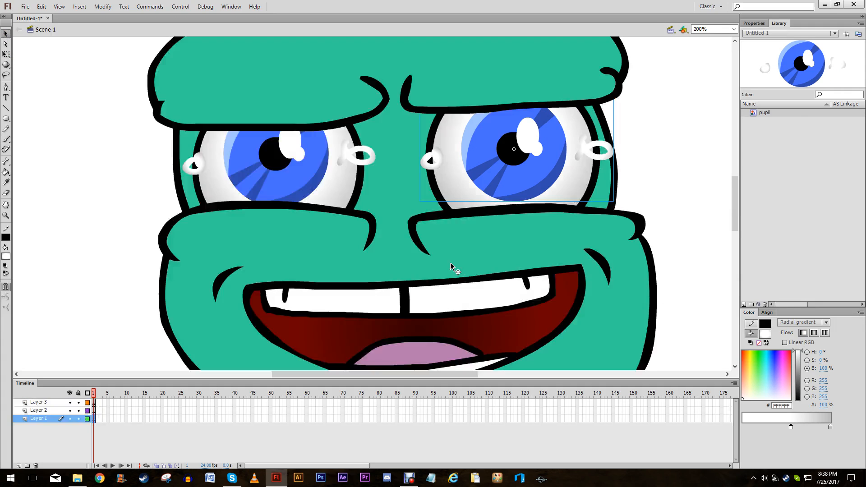
# Step: Delete the brushed marks on both sides of the iris inside the pupil symbol and return to the main scene
pyautogui.doubleClick(366, 167)
pyautogui.press('Delete')
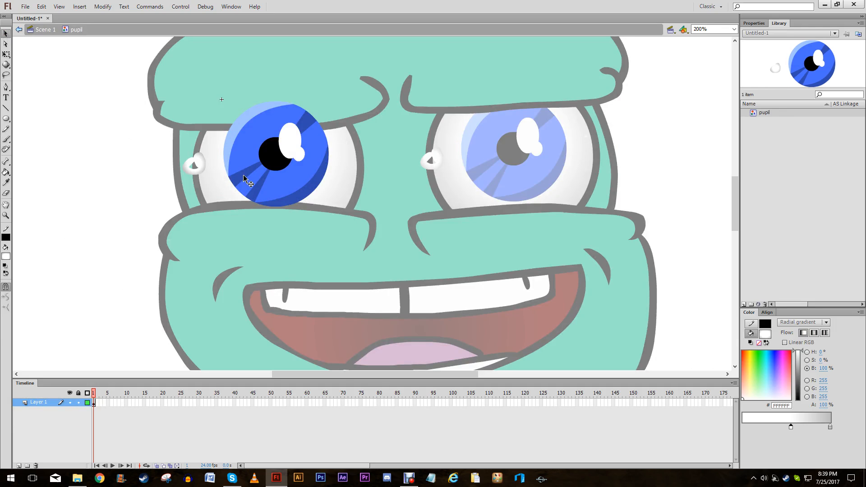
pyautogui.click(203, 167)
pyautogui.press('Delete')
pyautogui.doubleClick(170, 128)
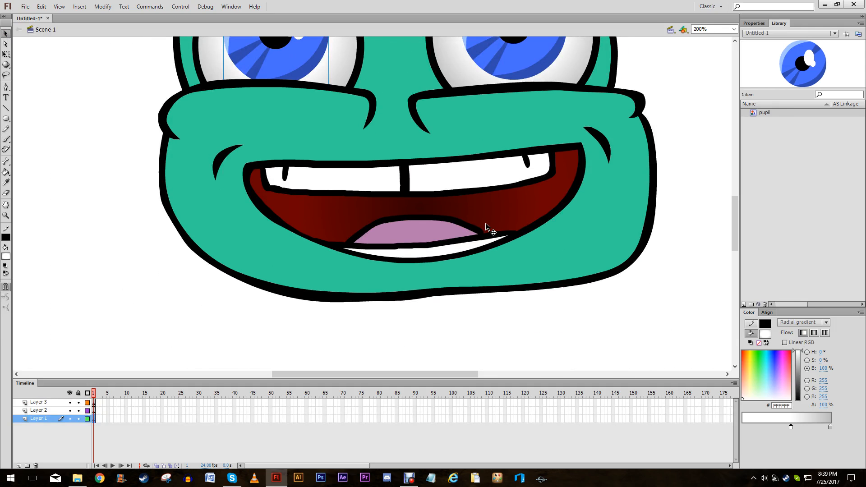
# Step: Smooth the black mouth outline and reshape its upper left corner into a sharp point
pyautogui.doubleClick(339, 195)
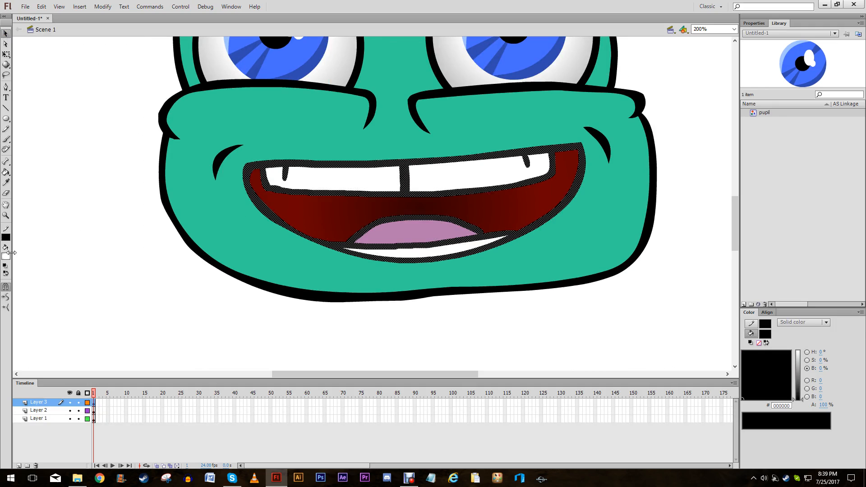
pyautogui.click(8, 298)
pyautogui.click(135, 225)
pyautogui.moveTo(247, 167); pyautogui.dragTo(242, 163)
pyautogui.moveTo(243, 163); pyautogui.dragTo(234, 167)
pyautogui.click(247, 165)
pyautogui.click(152, 246)
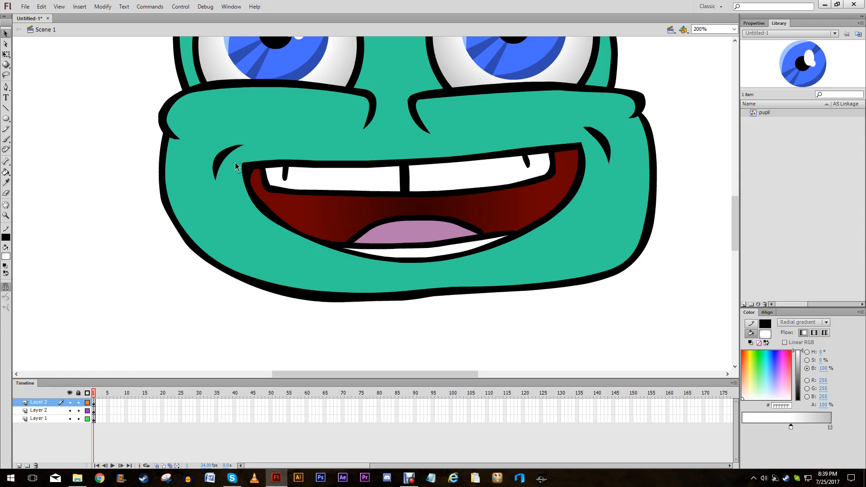
pyautogui.click(237, 163)
pyautogui.press('Delete')
# Step: Brush three short hairs on top of the head on Layer 2 with a smaller brush and solid black fill, two left and one right
pyautogui.hotkey('ctrl', '-')
pyautogui.hotkey('ctrl', '1')
pyautogui.hotkey('ctrl', '-')
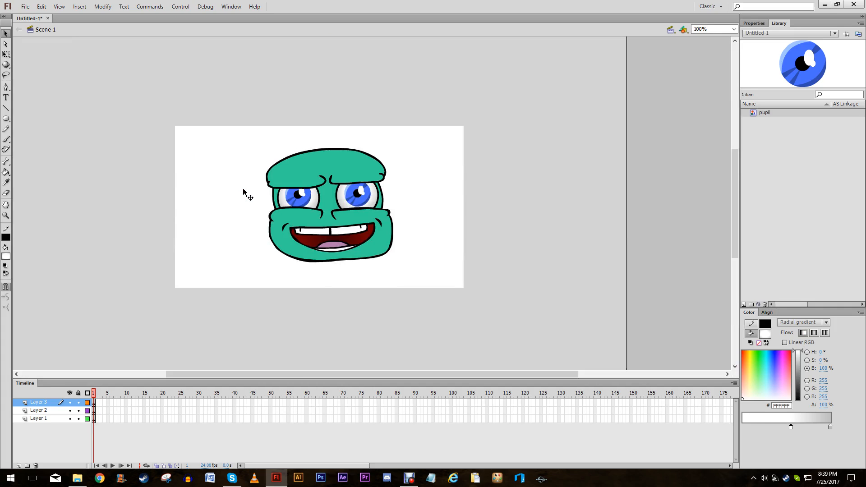
pyautogui.hotkey('ctrl', '1')
pyautogui.click(6, 139)
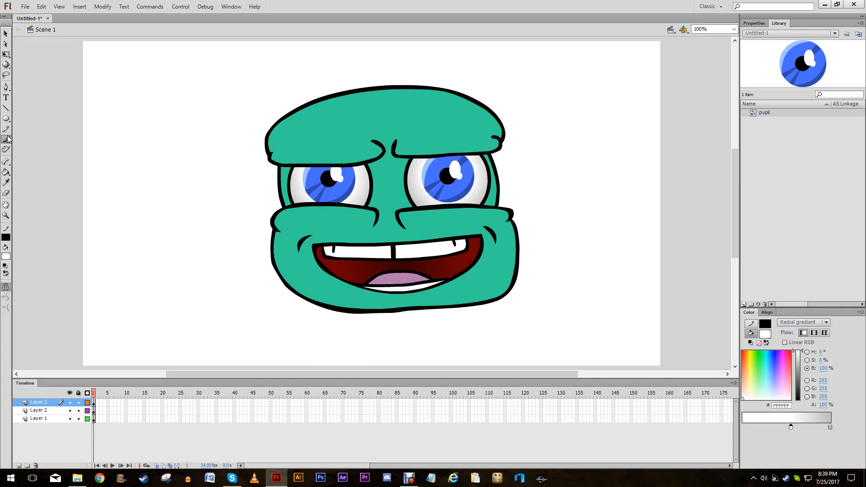
pyautogui.click(6, 256)
pyautogui.click(2, 266)
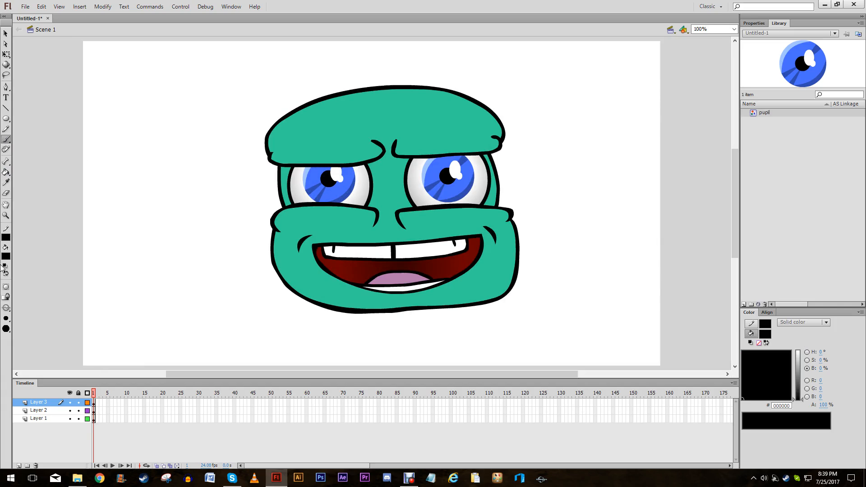
pyautogui.click(6, 319)
pyautogui.click(23, 340)
pyautogui.click(94, 411)
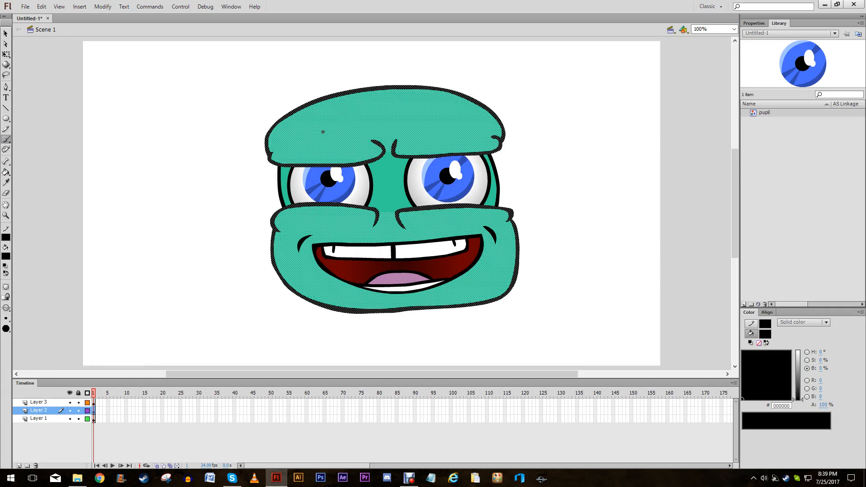
pyautogui.moveTo(306, 114); pyautogui.dragTo(266, 71)
pyautogui.hotkey('ctrl', 'z')
pyautogui.moveTo(308, 111)
pyautogui.mouseDown()
pyautogui.moveTo(285, 87)
pyautogui.moveTo(307, 85)
pyautogui.mouseUp()
pyautogui.moveTo(471, 104); pyautogui.dragTo(484, 91)
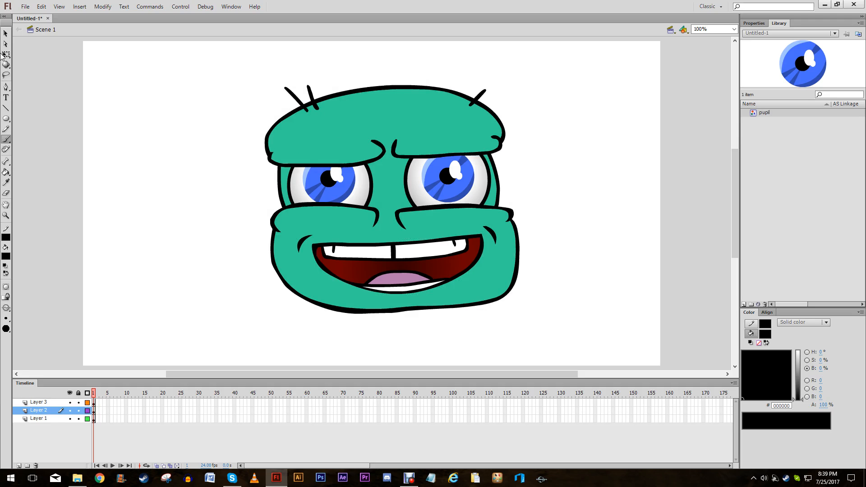
# Step: Clear the selection of the lower face and lock Layer 3 and Layer 2
pyautogui.scroll(-3, 392, 299)
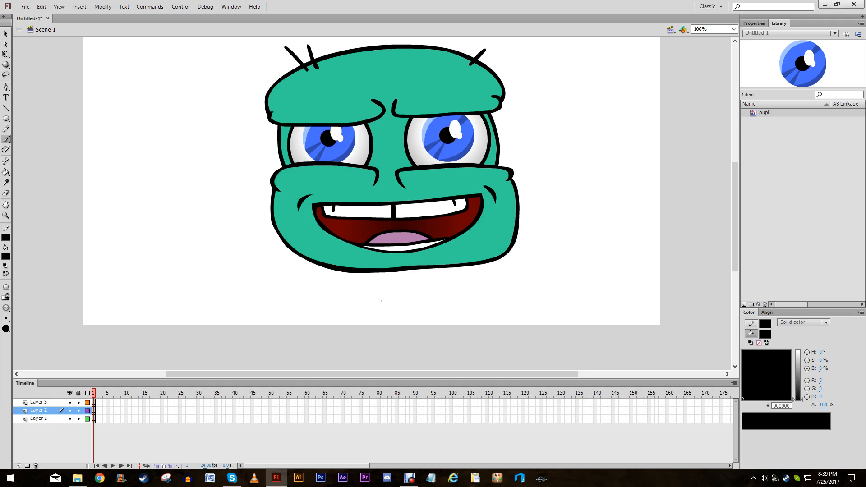
pyautogui.click(6, 128)
pyautogui.hotkey('ctrl', '=')
pyautogui.click(6, 34)
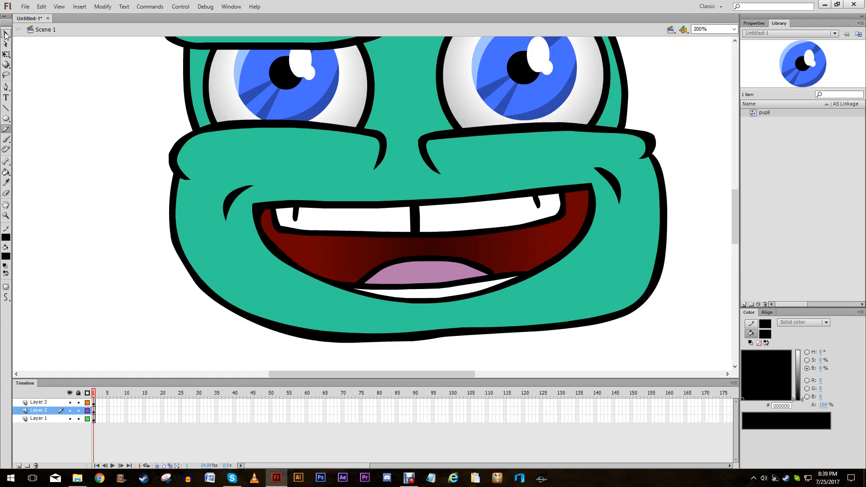
pyautogui.moveTo(654, 368); pyautogui.dragTo(123, 235)
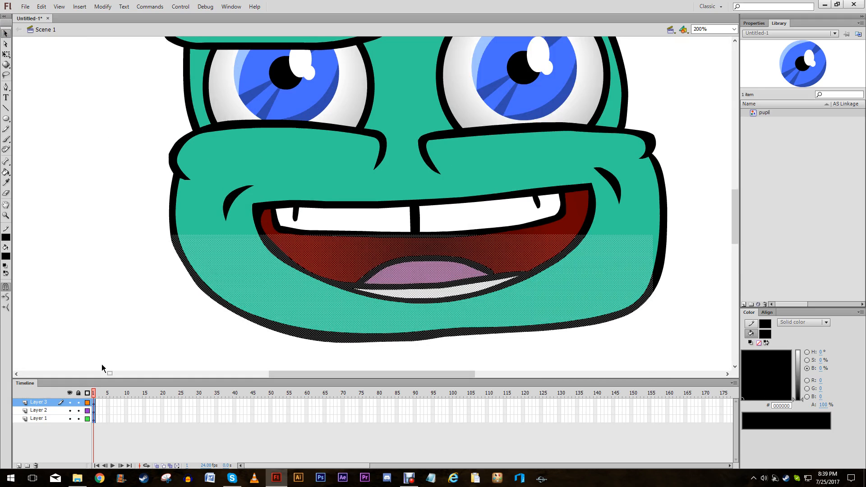
pyautogui.click(73, 318)
pyautogui.click(78, 402)
pyautogui.click(78, 411)
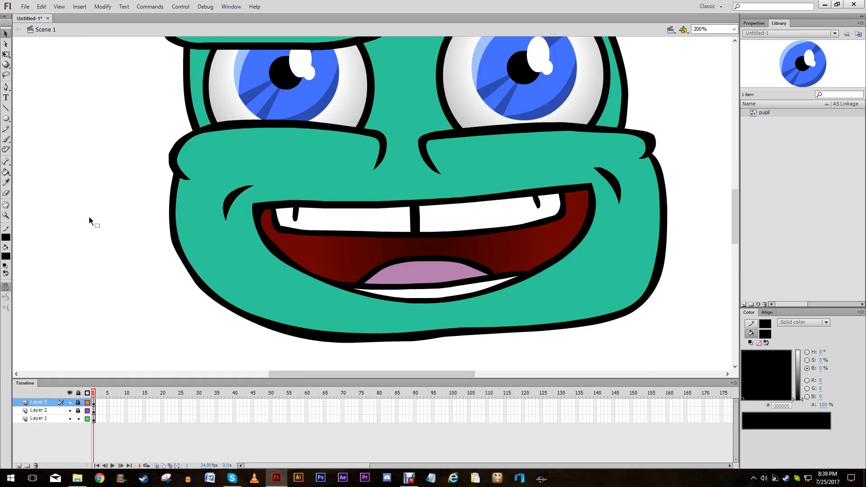
# Step: Unlock Layer 2 for editing and lock Layer 1
pyautogui.hotkey('ctrl', 'a')
pyautogui.scroll(1, 239, 243)
pyautogui.click(124, 231)
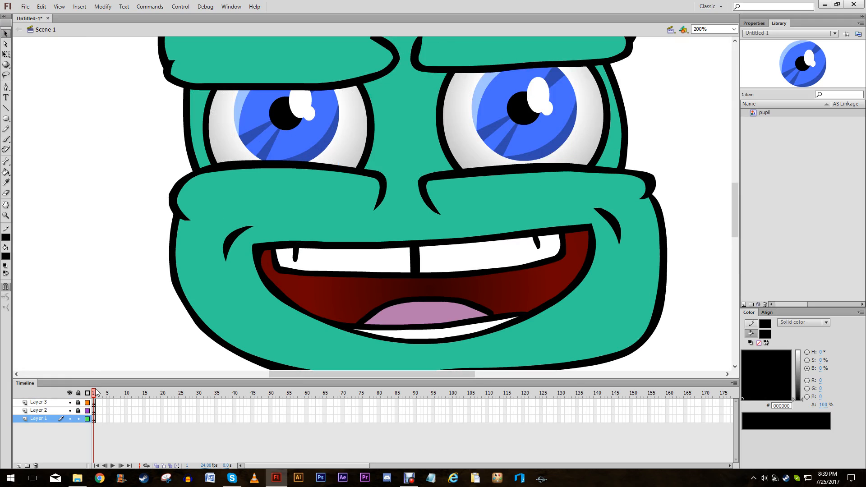
pyautogui.click(78, 411)
# Step: Try selecting most of the lower face and moving it aside, and undo the move
pyautogui.moveTo(165, 158); pyautogui.dragTo(358, 347)
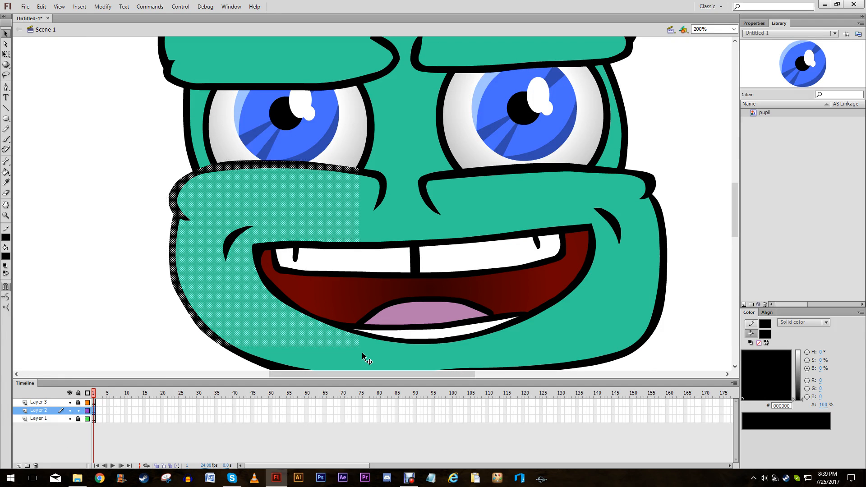
pyautogui.click(128, 186)
pyautogui.click(316, 226)
pyautogui.click(151, 184)
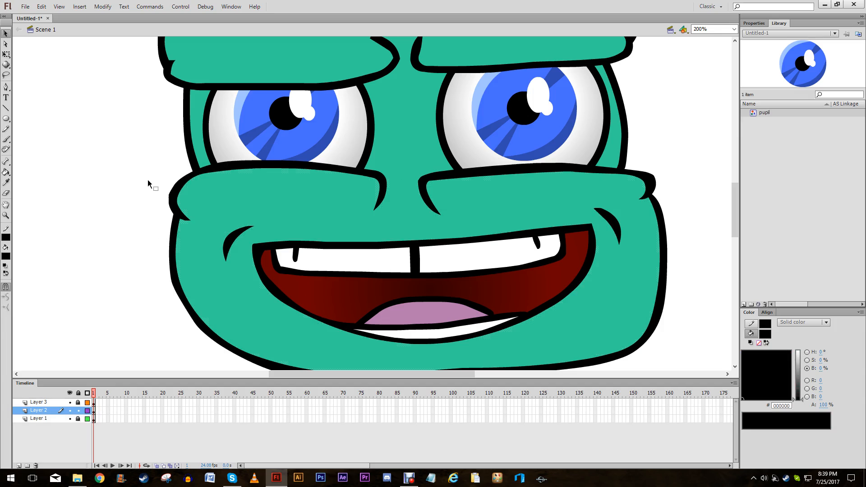
pyautogui.click(292, 84)
pyautogui.click(99, 121)
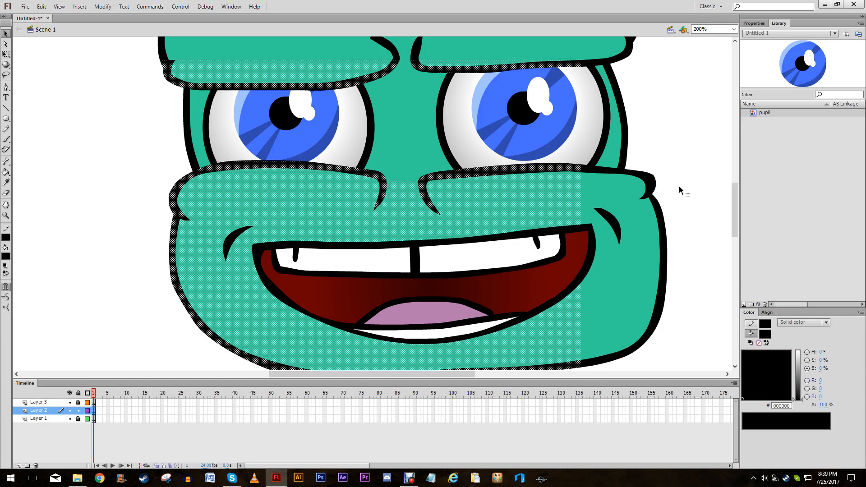
pyautogui.moveTo(685, 72)
pyautogui.mouseDown()
pyautogui.moveTo(642, 138)
pyautogui.moveTo(68, 368)
pyautogui.mouseUp()
pyautogui.moveTo(244, 334); pyautogui.dragTo(1, 429)
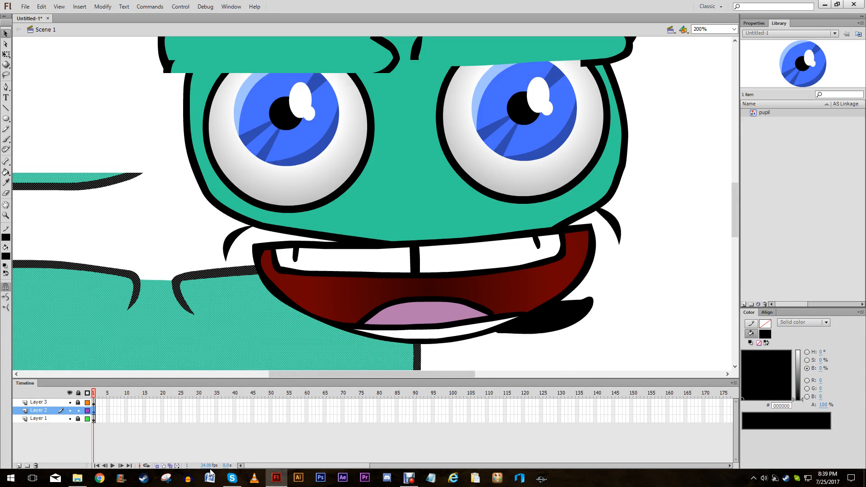
pyautogui.hotkey('ctrl', 'z')
pyautogui.click(679, 141)
pyautogui.scroll(-1, 694, 242)
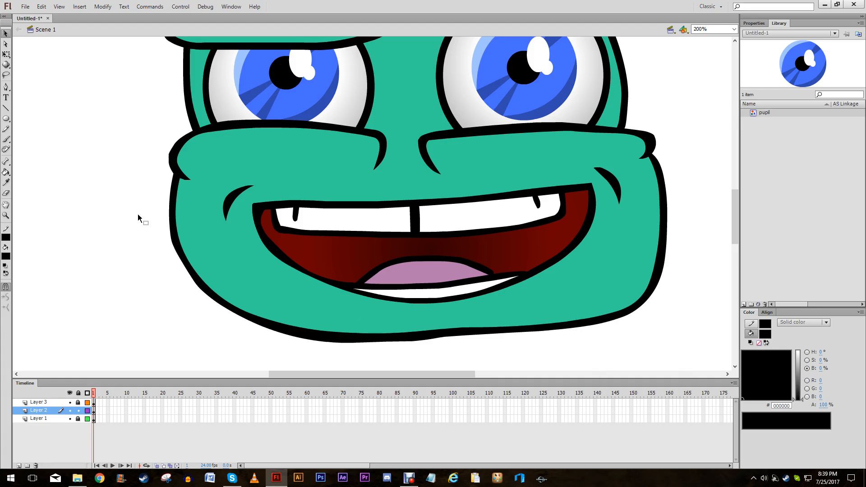
# Step: Select the lower face and smooth the black outline along the bottom of the chin
pyautogui.moveTo(118, 92)
pyautogui.mouseDown()
pyautogui.moveTo(305, 207)
pyautogui.moveTo(723, 358)
pyautogui.mouseUp()
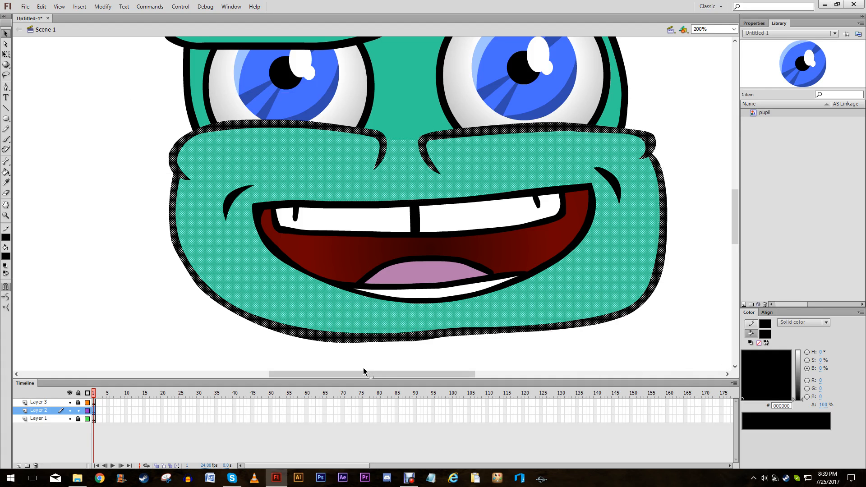
pyautogui.click(7, 299)
pyautogui.click(578, 357)
pyautogui.moveTo(667, 356); pyautogui.dragTo(300, 302)
pyautogui.click(5, 297)
pyautogui.click(6, 297)
pyautogui.click(6, 297)
pyautogui.click(5, 297)
pyautogui.click(6, 297)
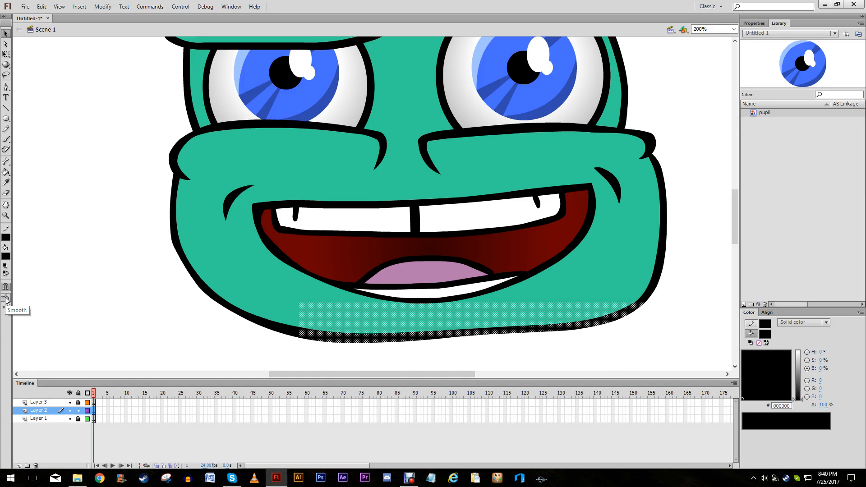
pyautogui.click(5, 298)
pyautogui.click(83, 294)
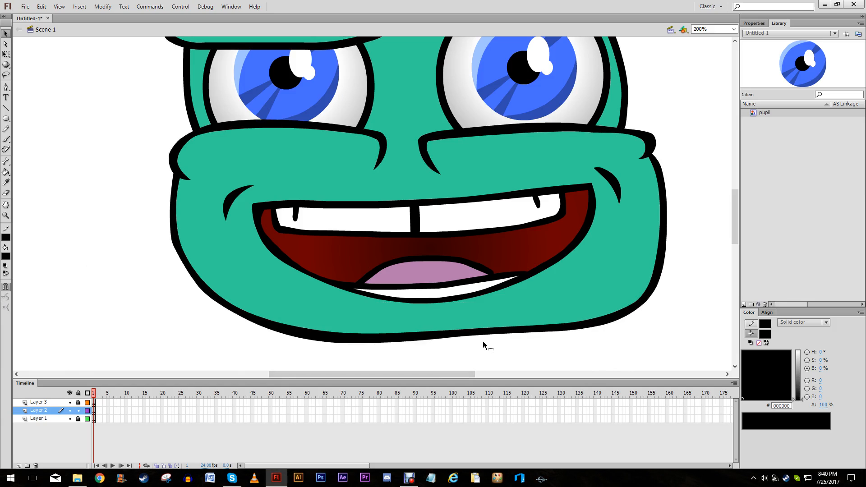
# Step: Draw red pencil shadow boundaries across the chin and from both sides of the mouth down to the chin line
pyautogui.scroll(-3, 192, 293)
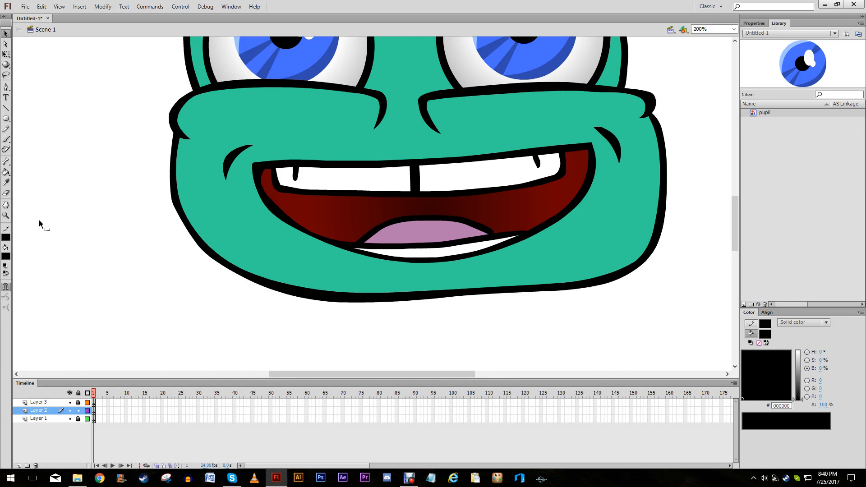
pyautogui.click(6, 129)
pyautogui.click(9, 235)
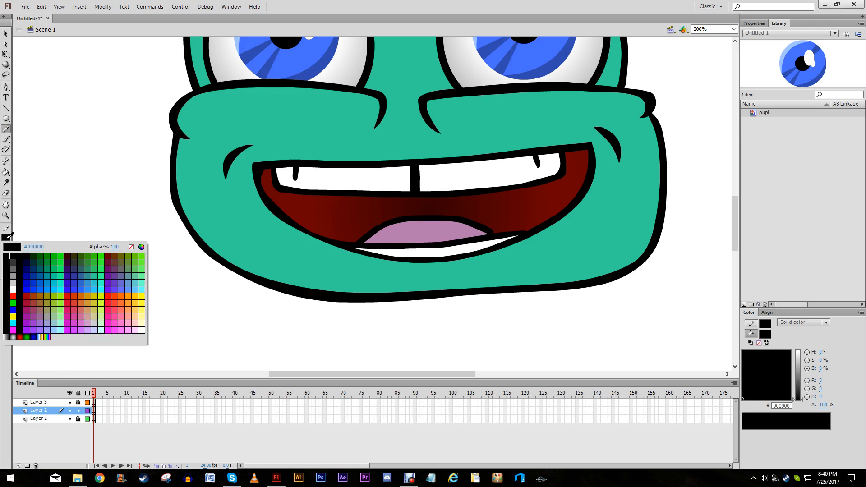
pyautogui.click(13, 296)
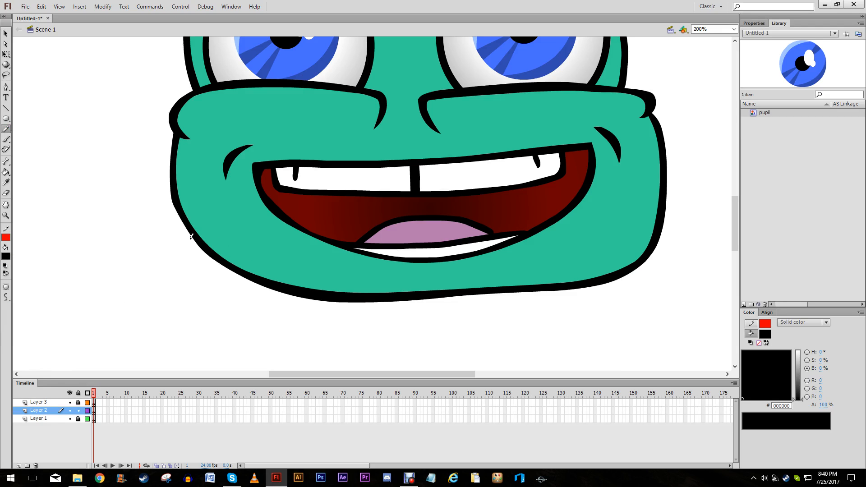
pyautogui.moveTo(188, 227)
pyautogui.mouseDown()
pyautogui.moveTo(272, 256)
pyautogui.moveTo(197, 232)
pyautogui.moveTo(243, 254)
pyautogui.moveTo(319, 272)
pyautogui.moveTo(505, 270)
pyautogui.mouseUp()
pyautogui.hotkey('ctrl', 'z')
pyautogui.hotkey('ctrl', 'z')
pyautogui.moveTo(212, 249)
pyautogui.mouseDown()
pyautogui.moveTo(265, 266)
pyautogui.moveTo(484, 275)
pyautogui.moveTo(563, 261)
pyautogui.moveTo(621, 236)
pyautogui.moveTo(662, 184)
pyautogui.mouseUp()
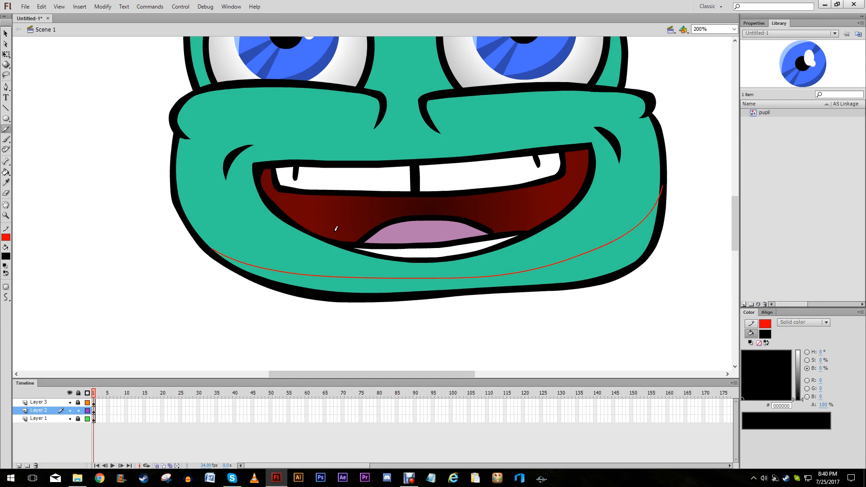
pyautogui.moveTo(312, 240); pyautogui.dragTo(418, 280)
pyautogui.moveTo(487, 273)
pyautogui.mouseDown()
pyautogui.moveTo(563, 228)
pyautogui.moveTo(577, 205)
pyautogui.mouseUp()
# Step: Draw two curved red boundary lines across each raised cheek, and one closing line behind the mouth
pyautogui.moveTo(188, 130)
pyautogui.mouseDown()
pyautogui.moveTo(286, 135)
pyautogui.moveTo(377, 116)
pyautogui.mouseUp()
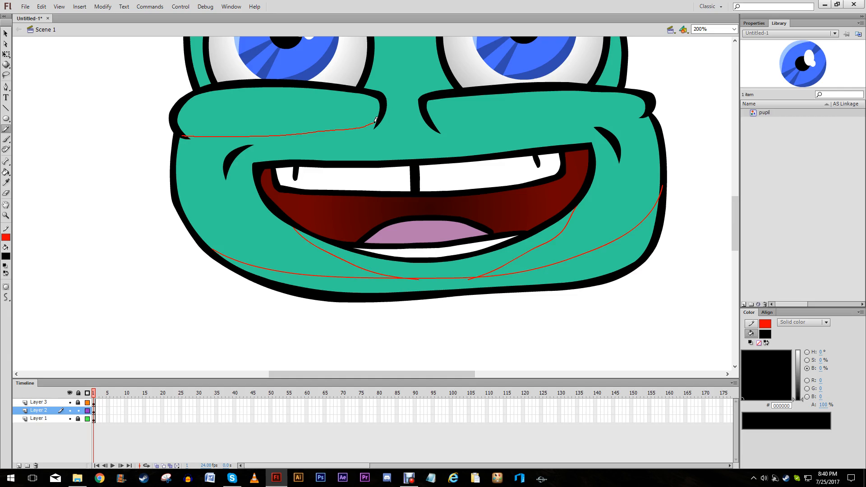
pyautogui.hotkey('ctrl', 'z')
pyautogui.moveTo(172, 111)
pyautogui.mouseDown()
pyautogui.moveTo(246, 125)
pyautogui.moveTo(354, 118)
pyautogui.moveTo(387, 106)
pyautogui.moveTo(380, 123)
pyautogui.moveTo(351, 137)
pyautogui.moveTo(294, 145)
pyautogui.moveTo(179, 132)
pyautogui.mouseUp()
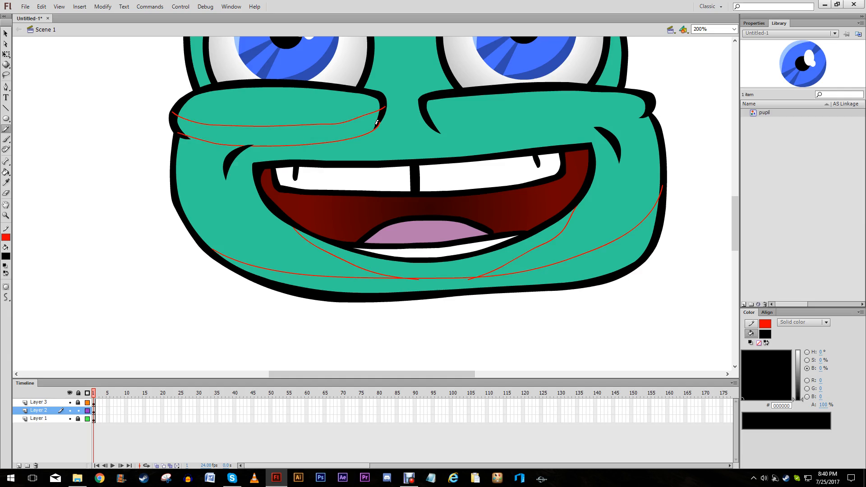
pyautogui.moveTo(487, 110)
pyautogui.mouseDown()
pyautogui.moveTo(649, 95)
pyautogui.moveTo(641, 108)
pyautogui.moveTo(602, 124)
pyautogui.moveTo(433, 130)
pyautogui.mouseUp()
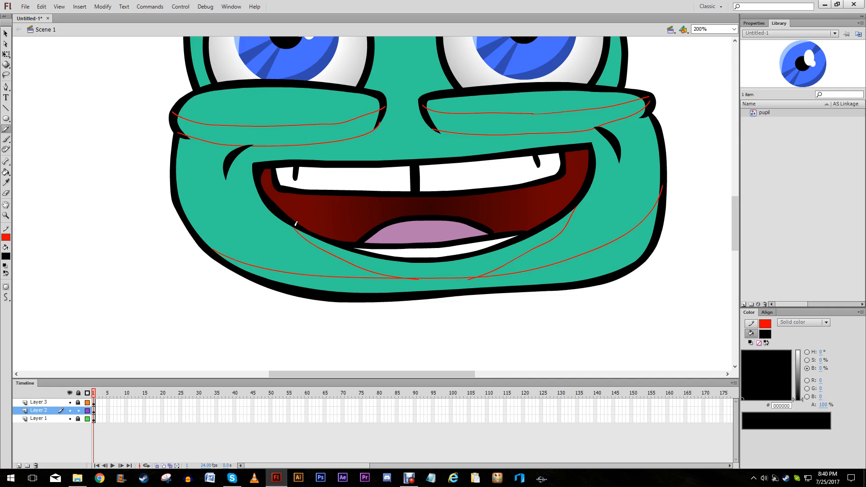
pyautogui.moveTo(334, 225)
pyautogui.mouseDown()
pyautogui.moveTo(493, 217)
pyautogui.moveTo(574, 196)
pyautogui.mouseUp()
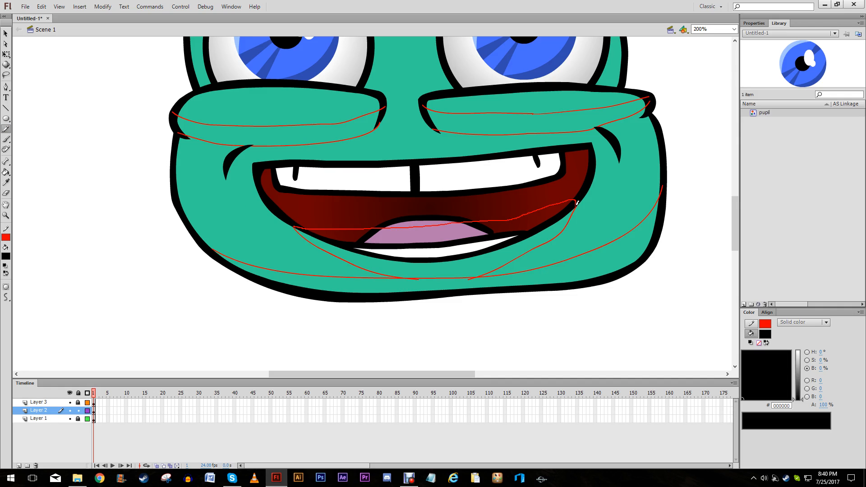
pyautogui.hotkey('ctrl', 'z')
# Step: Sample the face's teal as the fill color and darken it to 60% brightness
pyautogui.click(5, 249)
pyautogui.click(232, 208)
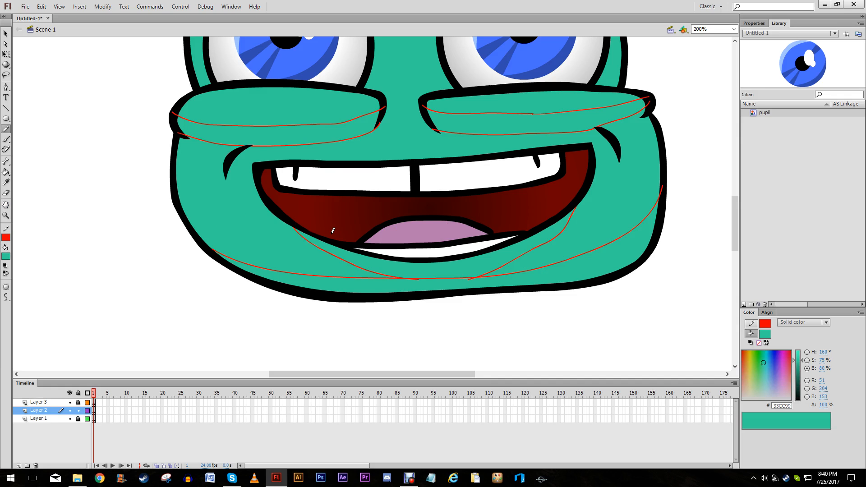
pyautogui.click(800, 369)
# Step: Fill the chin, under-mouth and both cheek shadow areas with dark teal 269A73, using the Paint Bucket's Close Large Gaps option
pyautogui.click(6, 172)
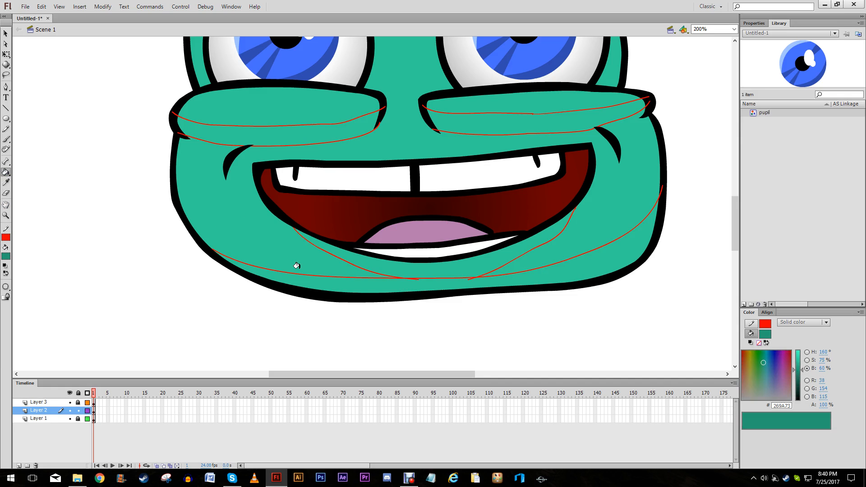
pyautogui.click(323, 282)
pyautogui.hotkey('ctrl', 'z')
pyautogui.click(5, 287)
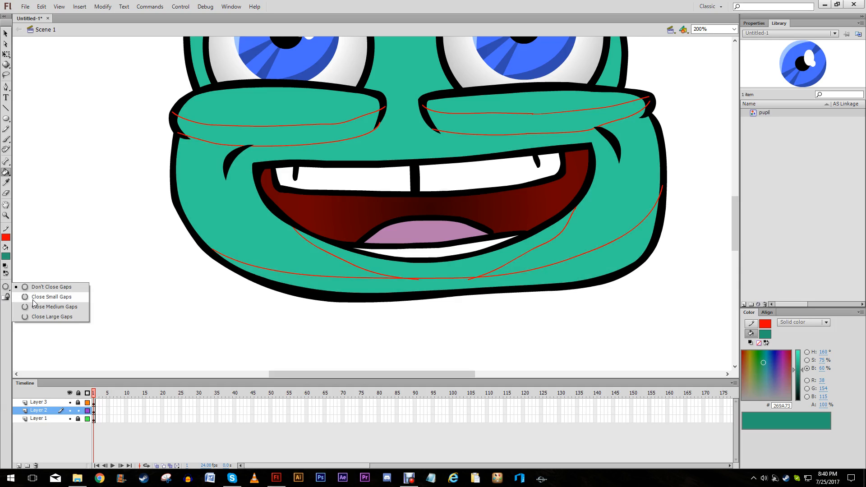
pyautogui.click(27, 317)
pyautogui.click(376, 269)
pyautogui.click(418, 265)
pyautogui.click(550, 125)
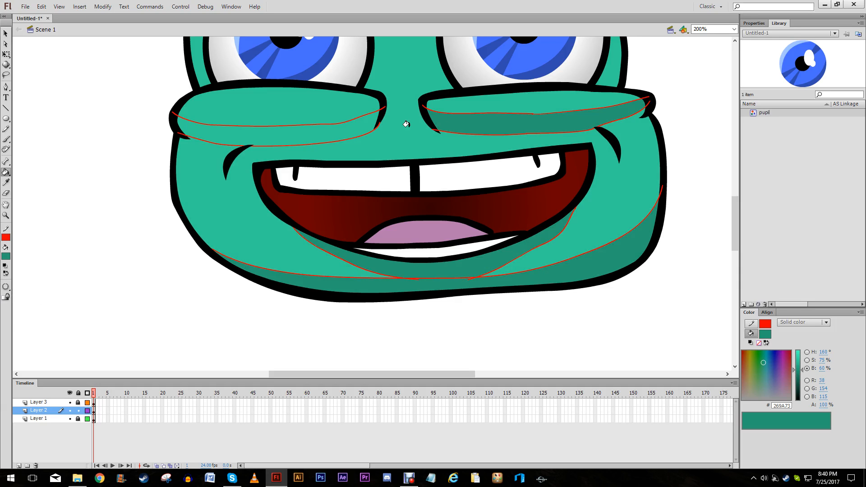
pyautogui.click(273, 133)
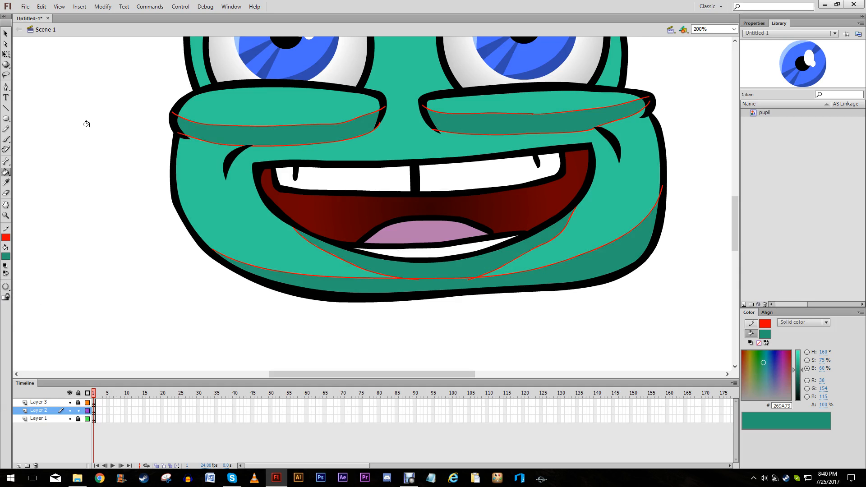
# Step: Connect the separate red boundary lines with straight lines and delete them all together
pyautogui.click(6, 108)
pyautogui.moveTo(211, 144); pyautogui.dragTo(218, 251)
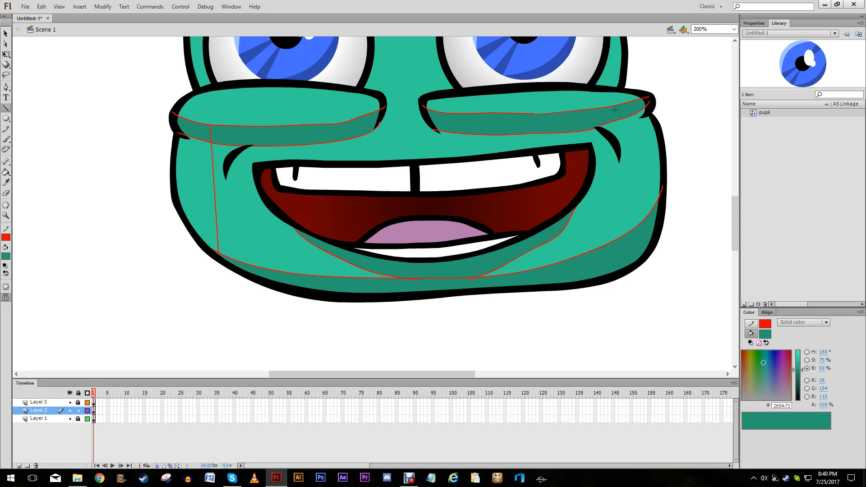
pyautogui.moveTo(591, 109); pyautogui.dragTo(546, 266)
pyautogui.moveTo(355, 260); pyautogui.dragTo(354, 250)
pyautogui.press('v')
pyautogui.doubleClick(353, 269)
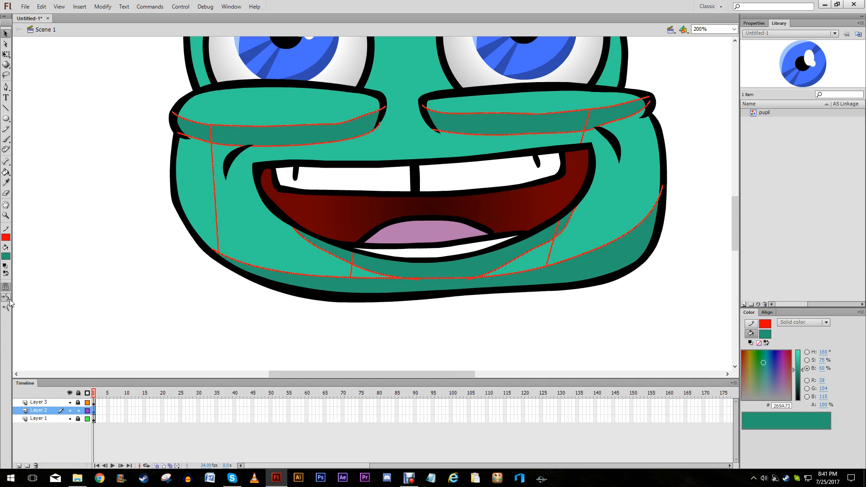
pyautogui.press('Delete')
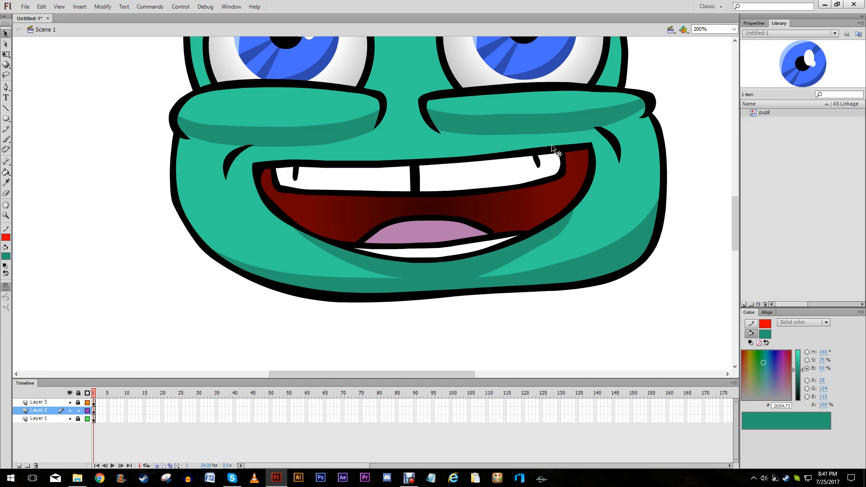
# Step: Smooth the dark shadow on the right cheek and curve its lower edge slightly downward
pyautogui.moveTo(636, 114); pyautogui.dragTo(642, 121)
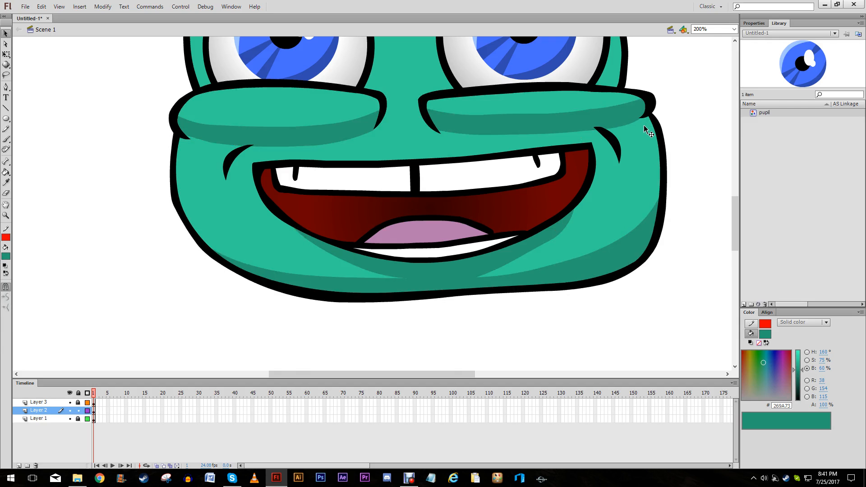
pyautogui.click(523, 121)
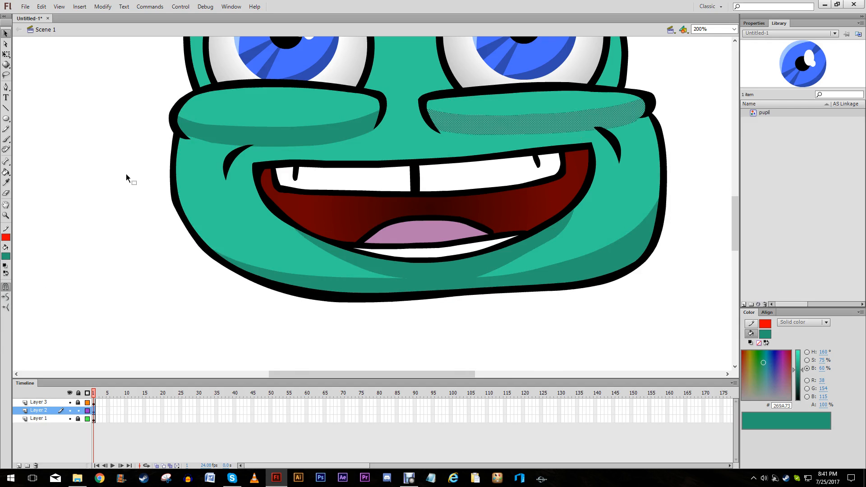
pyautogui.click(7, 301)
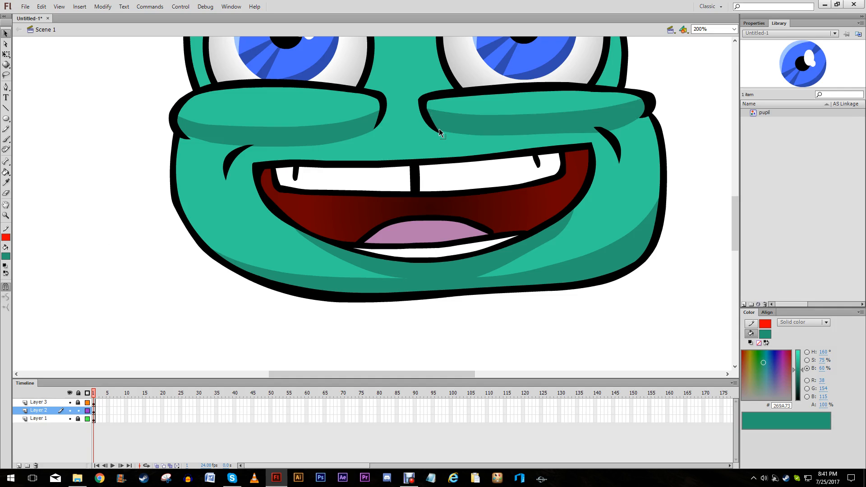
pyautogui.click(492, 136)
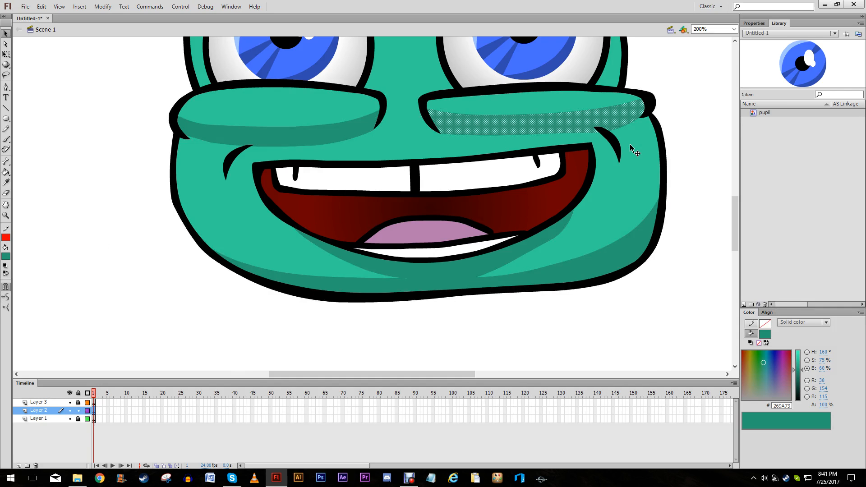
pyautogui.click(709, 128)
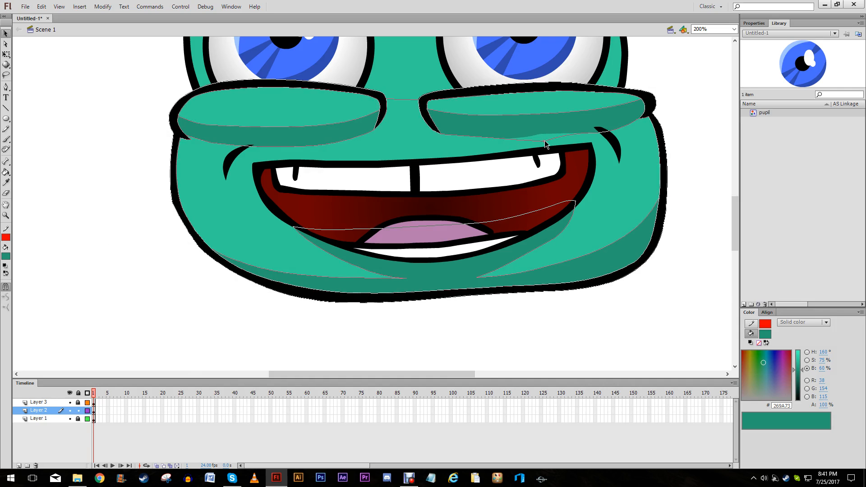
pyautogui.moveTo(545, 141)
pyautogui.mouseDown()
pyautogui.moveTo(570, 139)
pyautogui.moveTo(549, 137)
pyautogui.mouseUp()
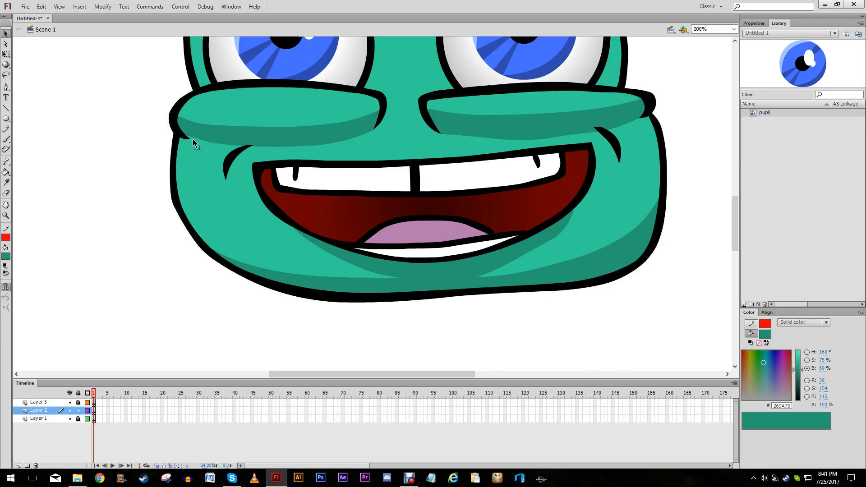
# Step: Adjust the edge of the dark shadow beneath the right side of the mouth
pyautogui.click(210, 142)
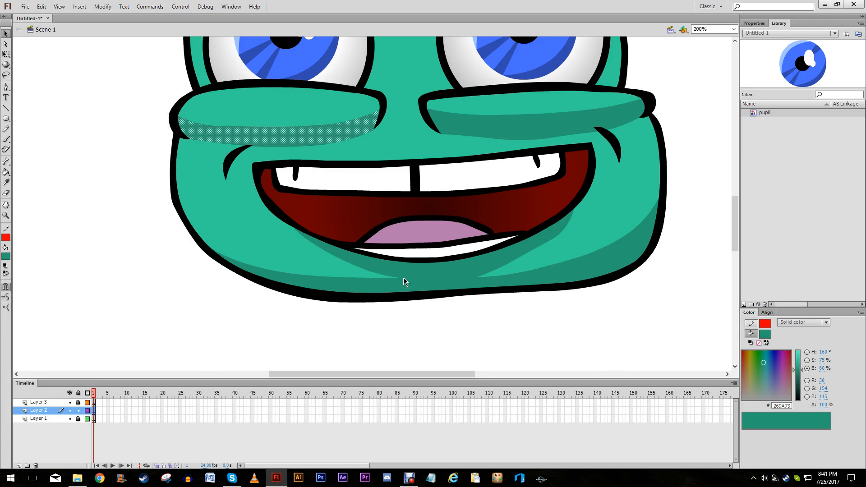
pyautogui.press('a')
pyautogui.press('v')
pyautogui.moveTo(524, 255); pyautogui.dragTo(528, 260)
# Step: Check the whole face and inspect the brow outline and forehead fill around the gap between the brows
pyautogui.hotkey('ctrl', '-')
pyautogui.hotkey('ctrl', '-')
pyautogui.hotkey('ctrl', '=')
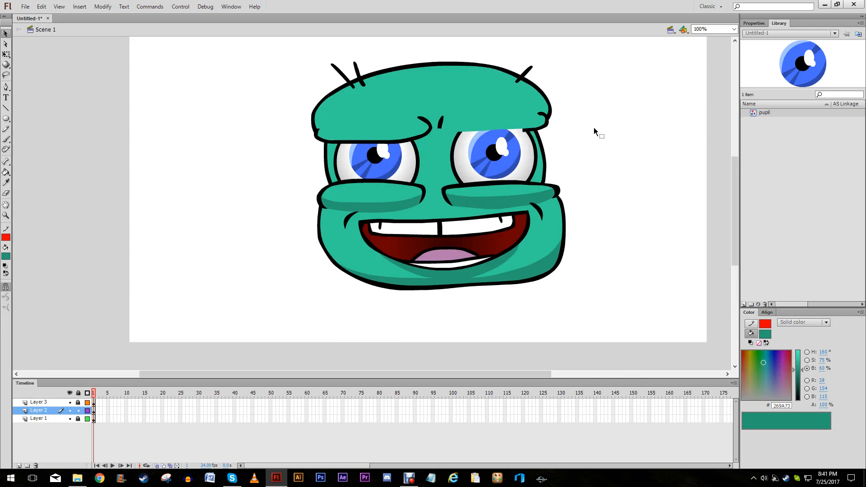
pyautogui.hotkey('ctrl', '=')
pyautogui.scroll(1, 493, 107)
pyautogui.click(389, 109)
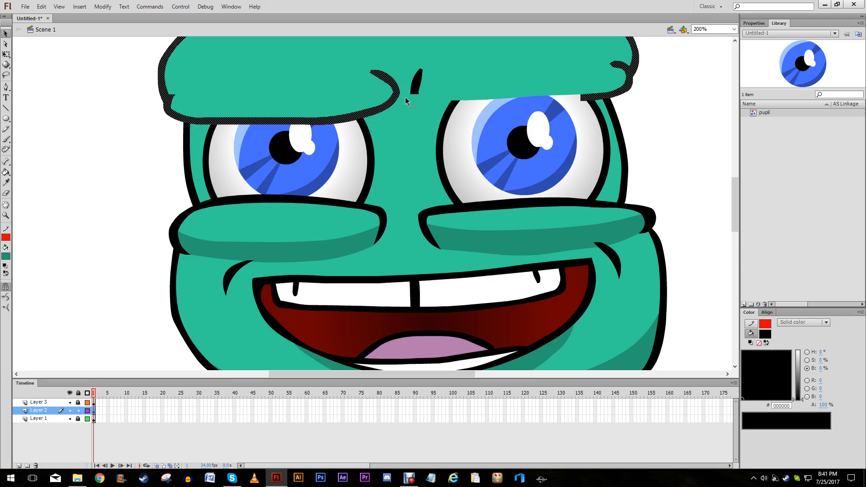
pyautogui.click(408, 100)
pyautogui.click(420, 96)
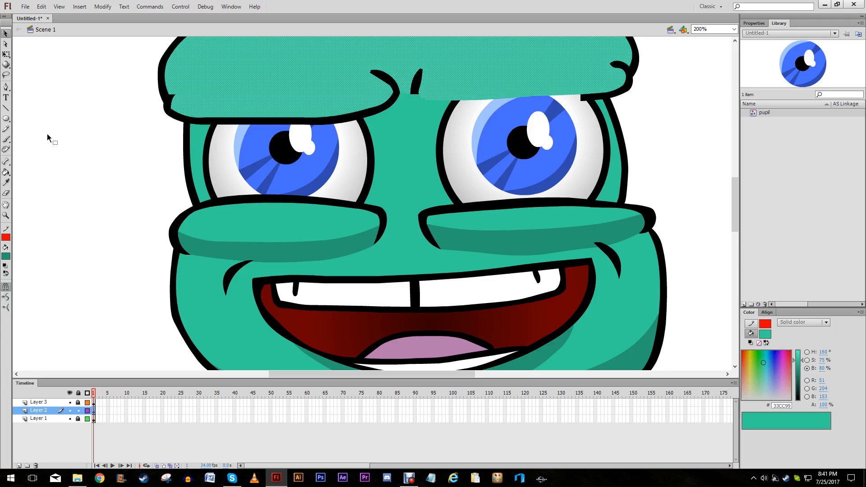
# Step: Brush the missing lower outline of the right brow in black, joining it to the brow's outer edge
pyautogui.click(6, 139)
pyautogui.click(6, 256)
pyautogui.click(4, 269)
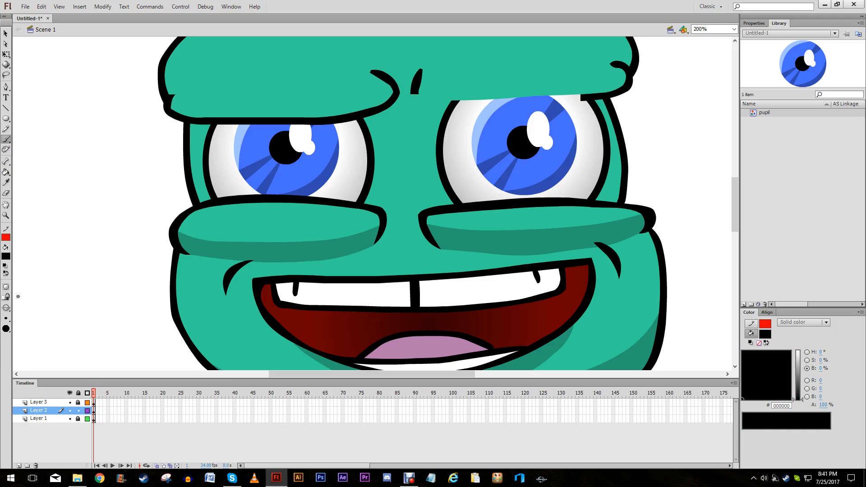
pyautogui.click(6, 319)
pyautogui.click(30, 361)
pyautogui.moveTo(415, 94)
pyautogui.mouseDown()
pyautogui.moveTo(512, 121)
pyautogui.moveTo(543, 114)
pyautogui.mouseUp()
pyautogui.hotkey('ctrl', 'z')
pyautogui.moveTo(585, 96)
pyautogui.mouseDown()
pyautogui.moveTo(442, 103)
pyautogui.moveTo(413, 93)
pyautogui.moveTo(474, 71)
pyautogui.moveTo(607, 72)
pyautogui.moveTo(598, 71)
pyautogui.mouseUp()
# Step: Smooth the right brow's new lower outline and delete the existing teal forehead fill
pyautogui.click(6, 34)
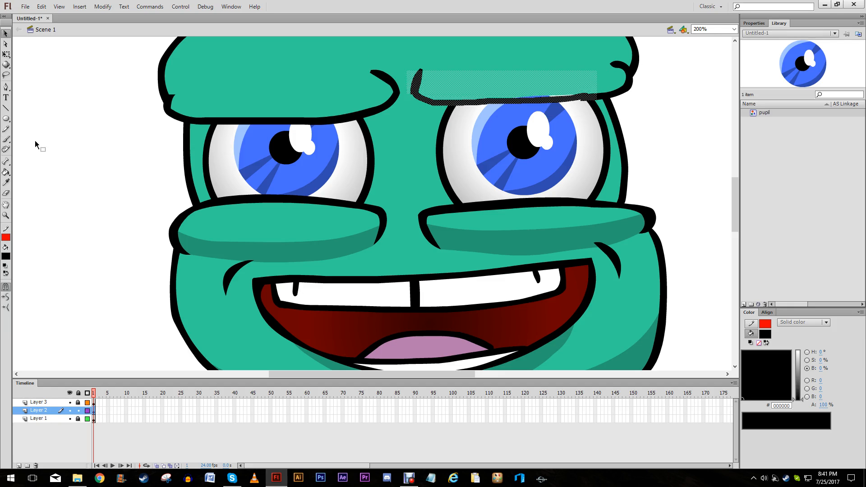
pyautogui.click(7, 297)
pyautogui.click(7, 296)
pyautogui.click(485, 109)
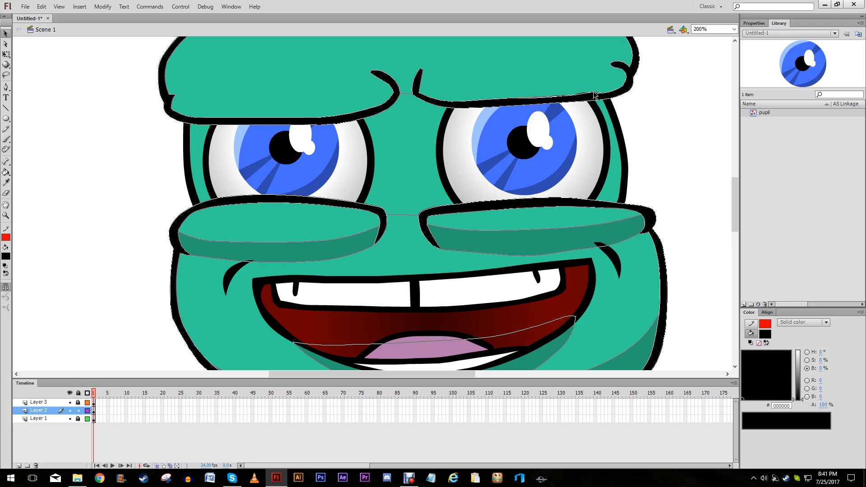
pyautogui.click(507, 96)
pyautogui.press('Delete')
# Step: Close the gap between the brows with a straight line and fill the forehead with teal 33CC99
pyautogui.click(6, 256)
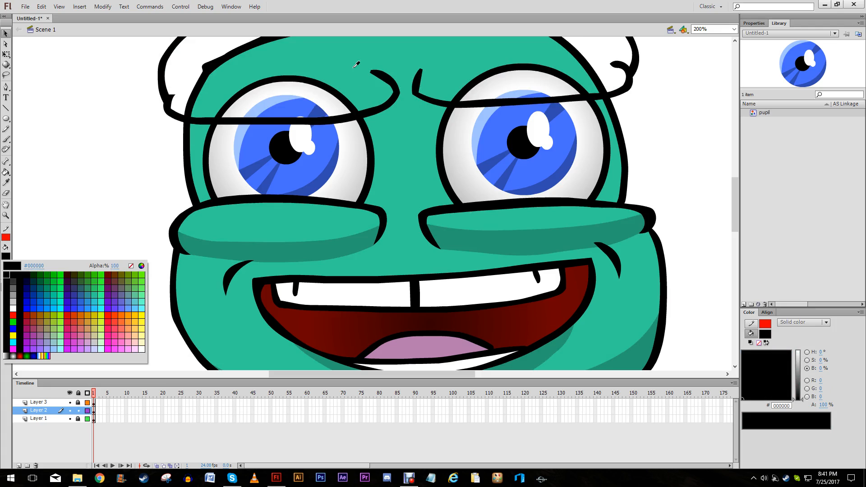
pyautogui.click(355, 66)
pyautogui.click(5, 173)
pyautogui.scroll(4, 302, 83)
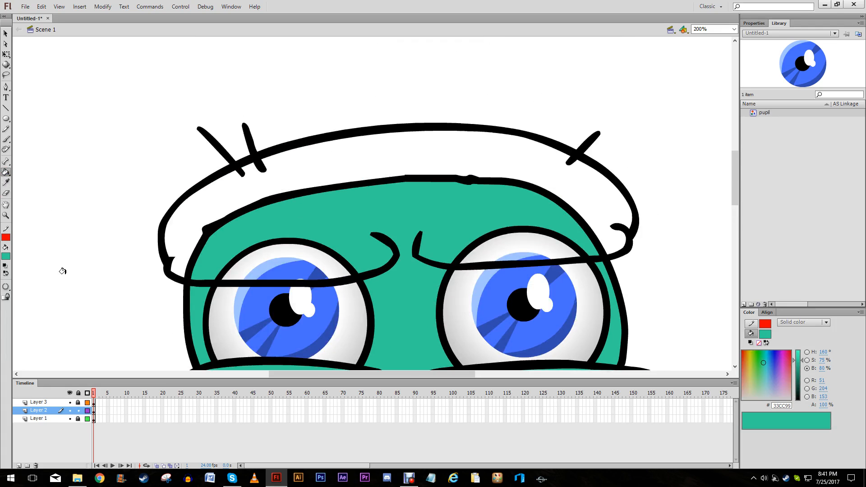
pyautogui.click(87, 411)
pyautogui.click(88, 411)
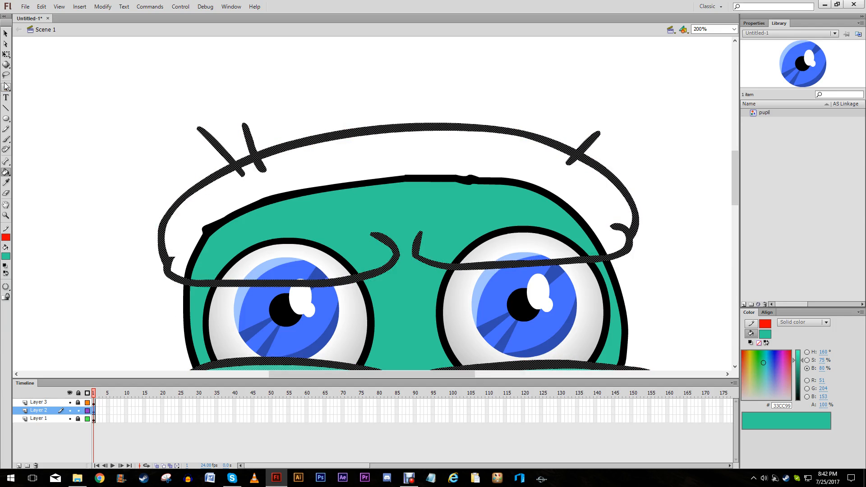
pyautogui.click(7, 108)
pyautogui.moveTo(393, 255); pyautogui.dragTo(418, 255)
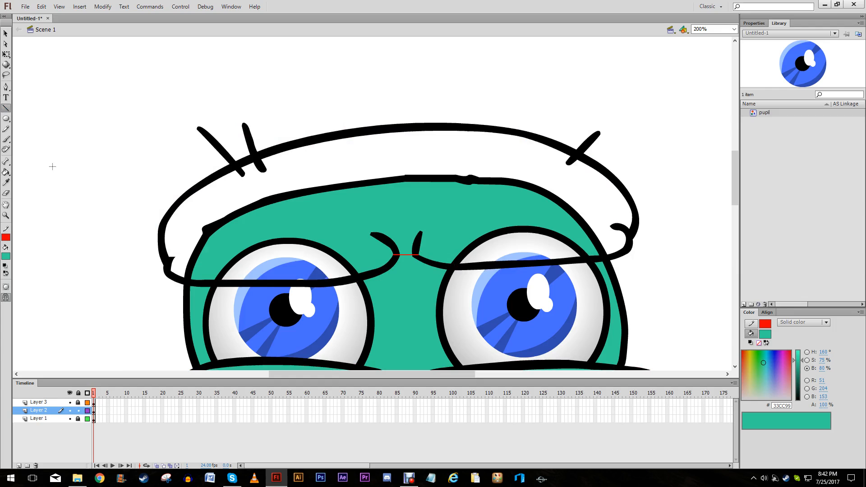
pyautogui.click(5, 172)
pyautogui.click(304, 218)
# Step: Delete the straight line joining the brows and refine the shape of the right brow's inner end
pyautogui.click(6, 33)
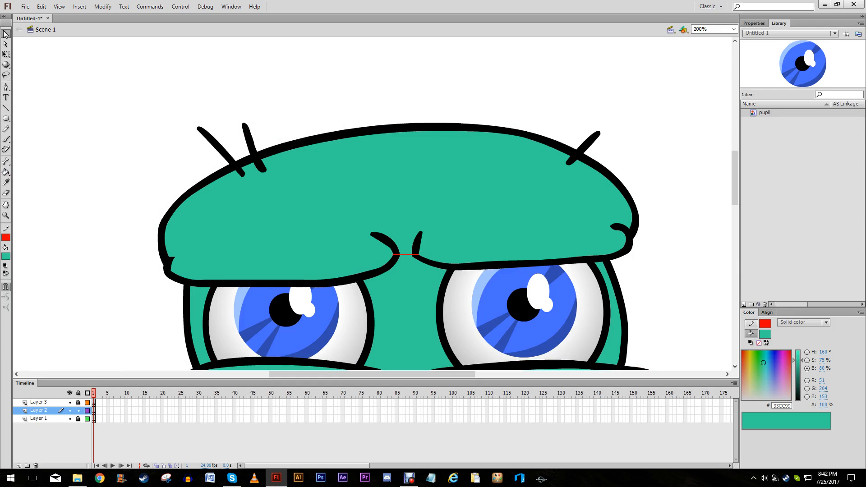
pyautogui.click(409, 255)
pyautogui.press('Delete')
pyautogui.click(397, 255)
pyautogui.press('Delete')
pyautogui.click(415, 255)
pyautogui.press('Delete')
pyautogui.moveTo(422, 232); pyautogui.dragTo(419, 233)
pyautogui.moveTo(418, 245); pyautogui.dragTo(416, 246)
pyautogui.scroll(-3, 500, 255)
pyautogui.scroll(2, 500, 255)
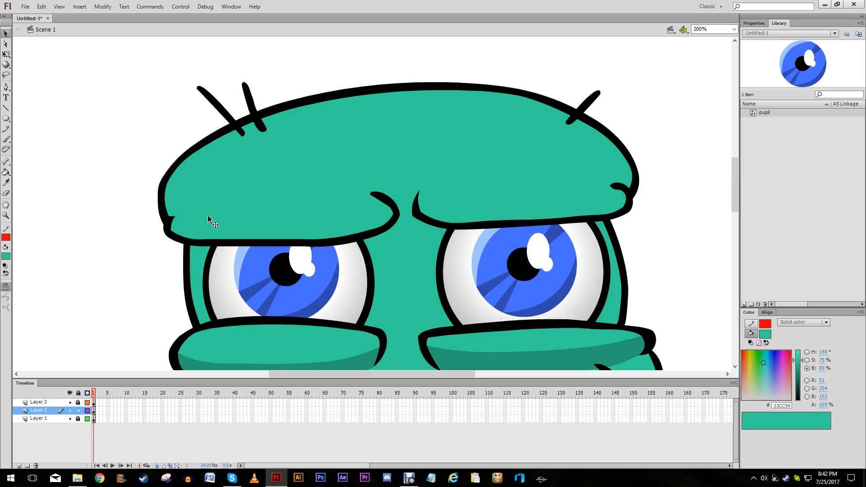
# Step: Draw red pencil boundary lines just above both brows' lower edges and along the top of the forehead
pyautogui.click(6, 128)
pyautogui.moveTo(171, 219)
pyautogui.mouseDown()
pyautogui.moveTo(326, 229)
pyautogui.moveTo(371, 218)
pyautogui.moveTo(383, 205)
pyautogui.moveTo(510, 210)
pyautogui.moveTo(627, 191)
pyautogui.mouseUp()
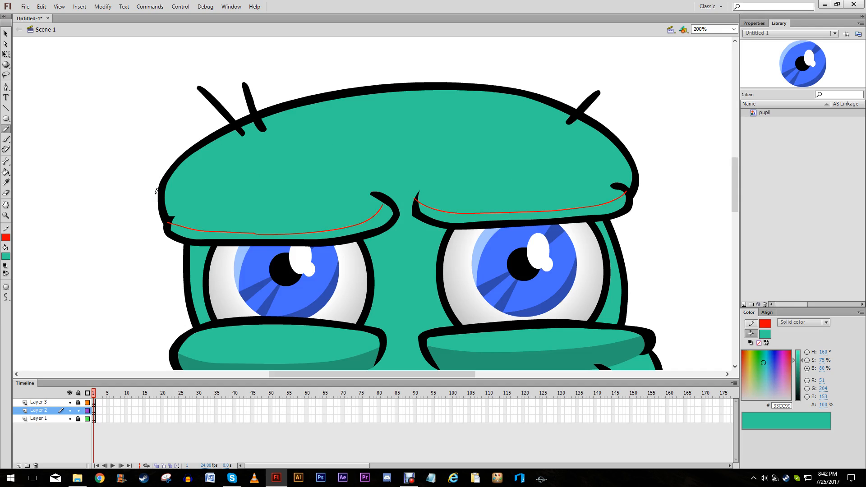
pyautogui.moveTo(162, 197)
pyautogui.mouseDown()
pyautogui.moveTo(226, 146)
pyautogui.moveTo(331, 116)
pyautogui.moveTo(494, 109)
pyautogui.moveTo(625, 149)
pyautogui.mouseUp()
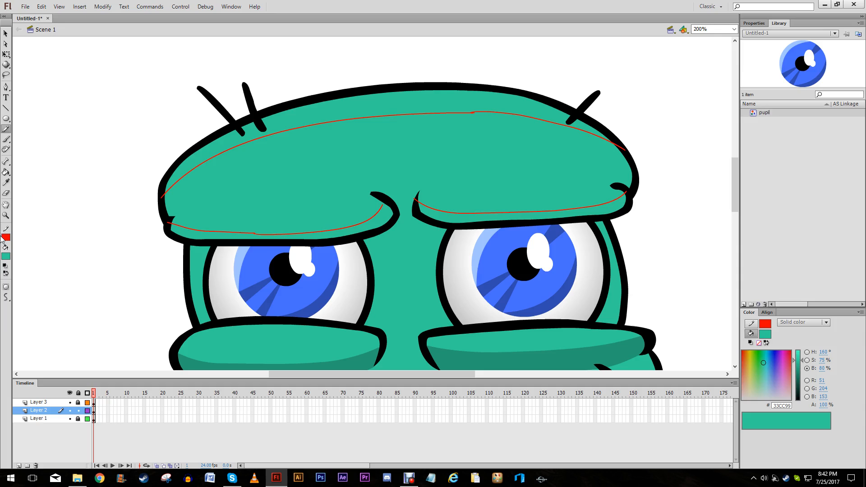
# Step: Fill the strip along the top of the forehead with the skin teal raised to 100% brightness
pyautogui.click(7, 255)
pyautogui.click(328, 150)
pyautogui.moveTo(798, 357); pyautogui.dragTo(798, 349)
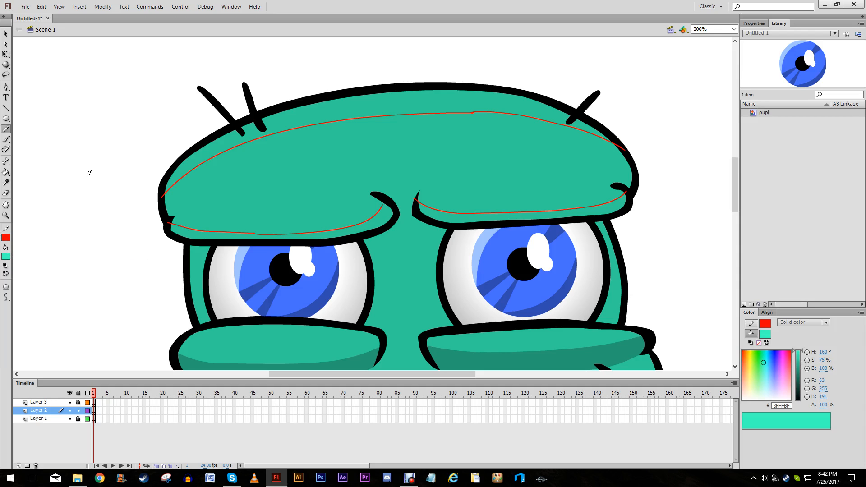
pyautogui.click(6, 172)
pyautogui.click(339, 112)
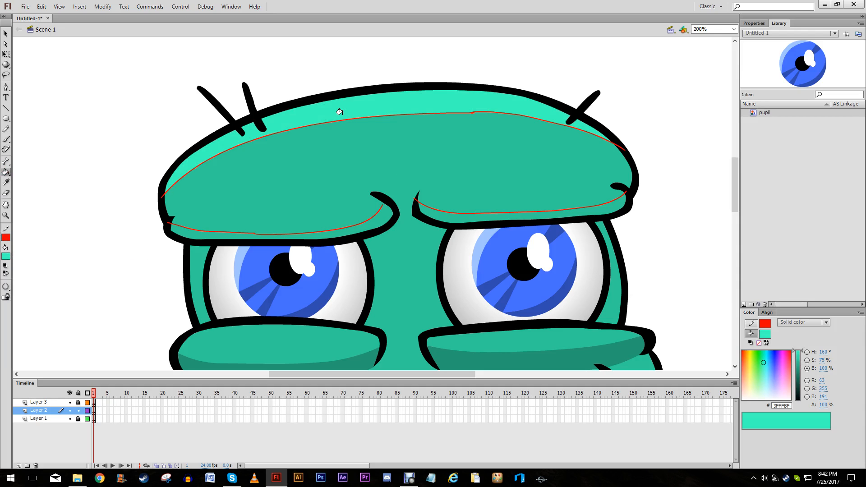
# Step: Fill the undersides of both brows with dark teal 269A73, adjusting the left boundary line so it encloses its area
pyautogui.click(5, 259)
pyautogui.click(363, 359)
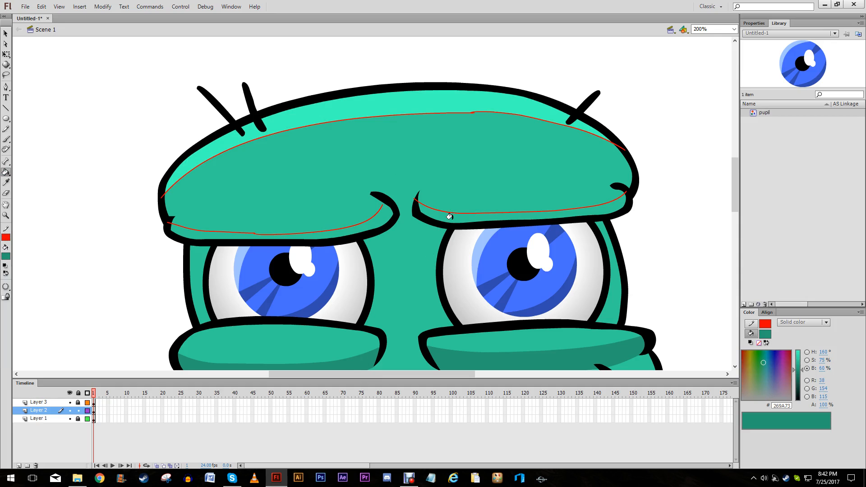
pyautogui.click(448, 215)
pyautogui.click(332, 220)
pyautogui.hotkey('ctrl', 'z')
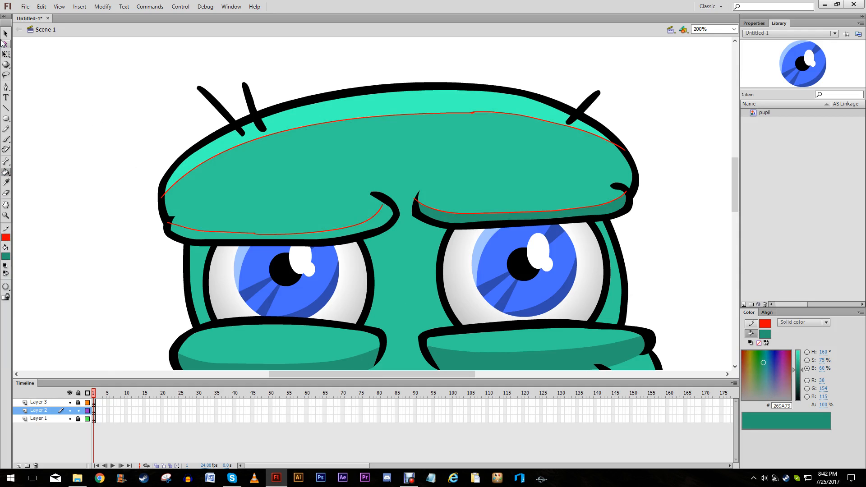
pyautogui.press('v')
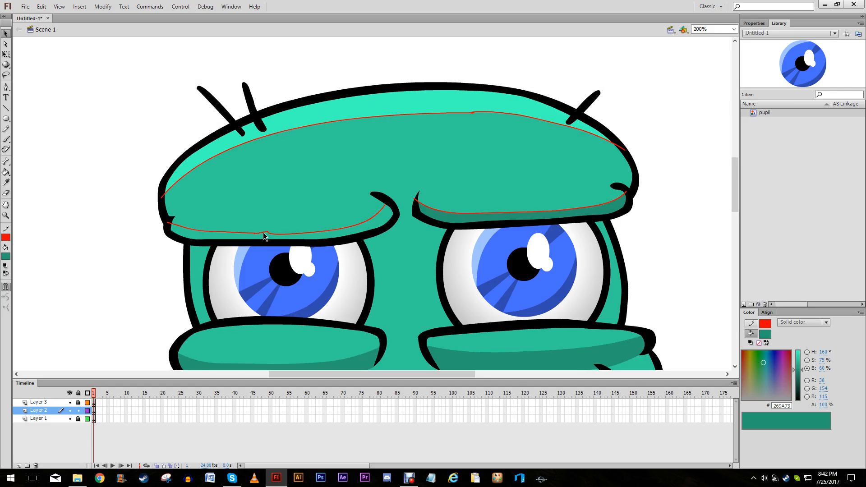
pyautogui.moveTo(265, 235); pyautogui.dragTo(272, 236)
pyautogui.click(6, 172)
pyautogui.click(363, 221)
# Step: Select the three red boundary lines on the forehead and brows and smooth them together
pyautogui.click(6, 33)
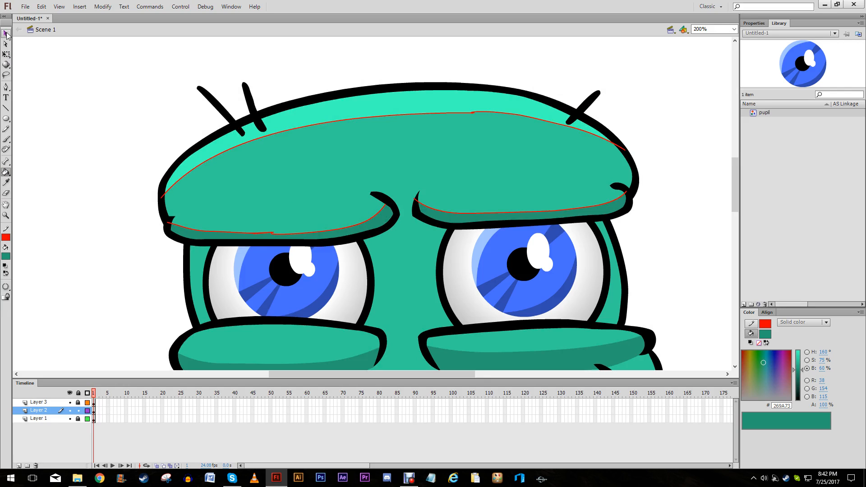
pyautogui.click(271, 236)
pyautogui.keyDown('shift'); pyautogui.click(461, 216); pyautogui.keyUp('shift')
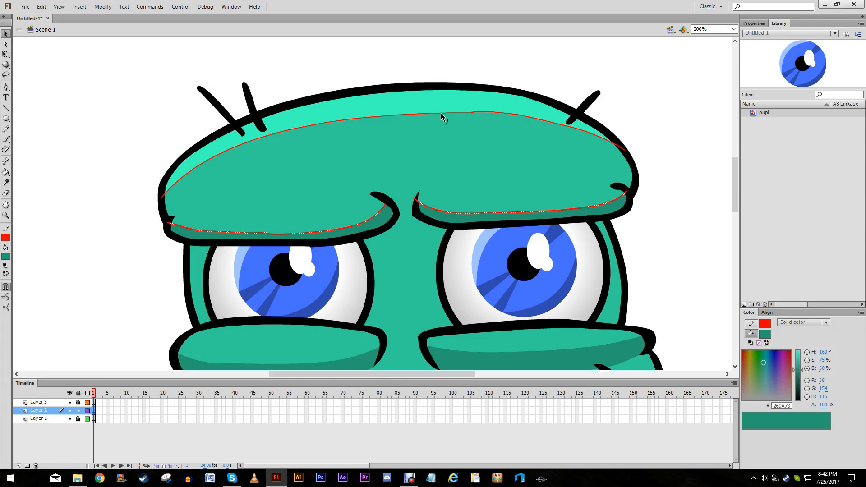
pyautogui.keyDown('shift'); pyautogui.click(442, 114); pyautogui.keyUp('shift')
pyautogui.click(6, 297)
pyautogui.click(6, 296)
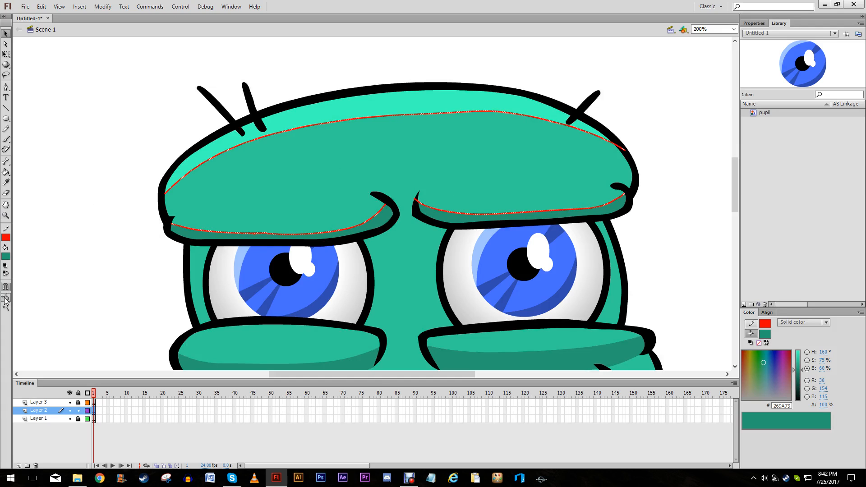
pyautogui.click(5, 296)
pyautogui.click(147, 230)
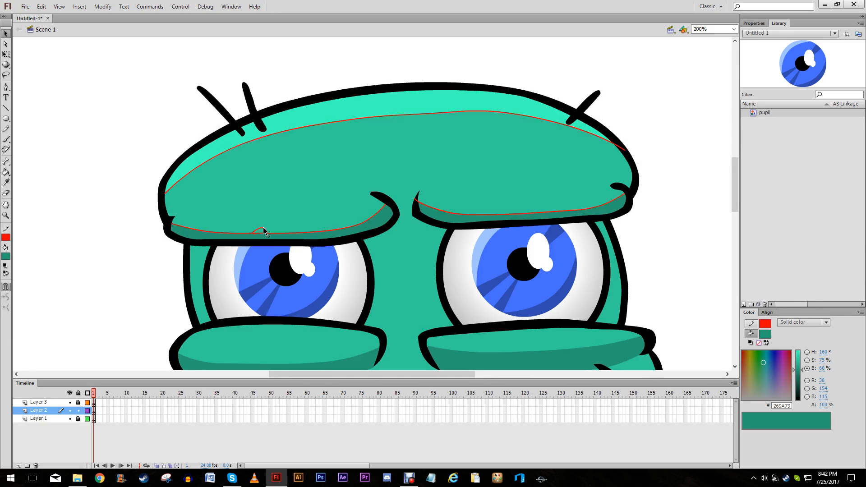
# Step: Even out the bump in the left brow's red boundary line by smoothing and reshaping it
pyautogui.moveTo(265, 233); pyautogui.dragTo(263, 235)
pyautogui.click(248, 234)
pyautogui.click(5, 298)
pyautogui.click(5, 297)
pyautogui.click(5, 297)
pyautogui.click(149, 257)
pyautogui.moveTo(261, 233); pyautogui.dragTo(262, 233)
# Step: Delete the red boundary lines from both brows and the forehead highlight
pyautogui.click(340, 233)
pyautogui.press('Delete')
pyautogui.click(454, 212)
pyautogui.press('Delete')
pyautogui.click(457, 112)
pyautogui.press('Delete')
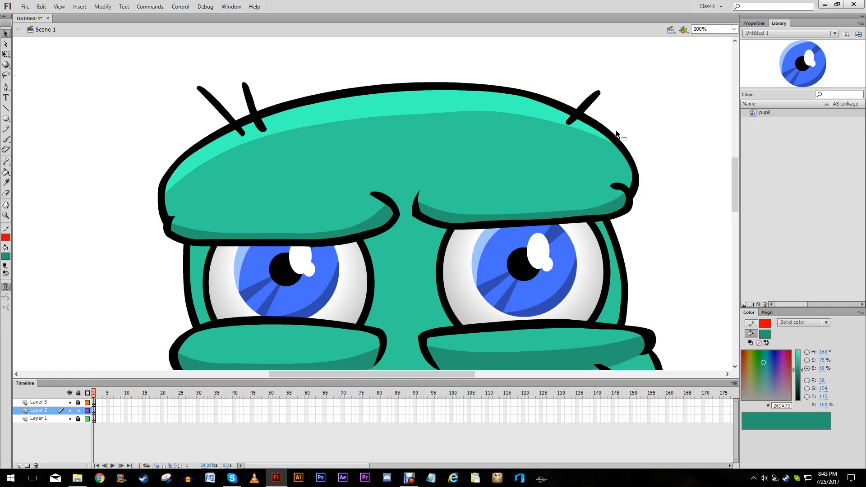
# Step: Unlock Layer 1 and Layer 3 and move both pupils slightly toward the outer sides of the eyes
pyautogui.hotkey('ctrl', '=')
pyautogui.hotkey('ctrl', '=')
pyautogui.hotkey('ctrl', '-')
pyautogui.hotkey('ctrl', '-')
pyautogui.hotkey('ctrl', '-')
pyautogui.hotkey('ctrl', '-')
pyautogui.hotkey('ctrl', '=')
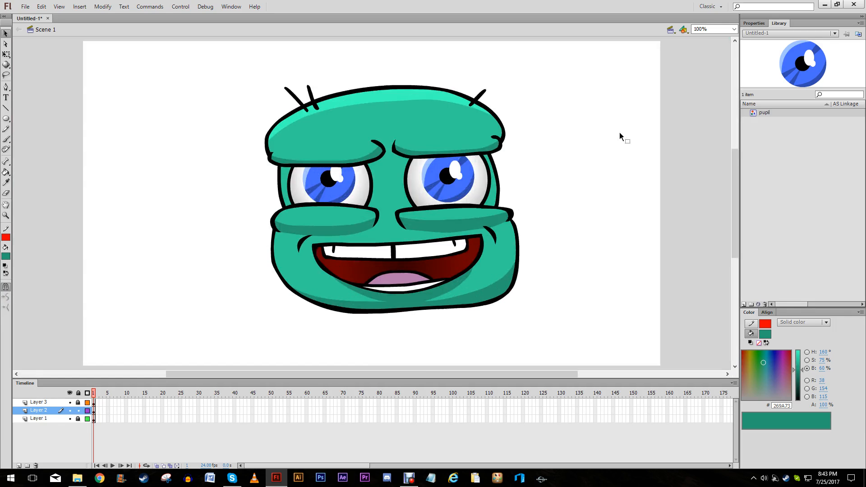
pyautogui.click(78, 418)
pyautogui.click(77, 402)
pyautogui.moveTo(337, 190); pyautogui.dragTo(330, 188)
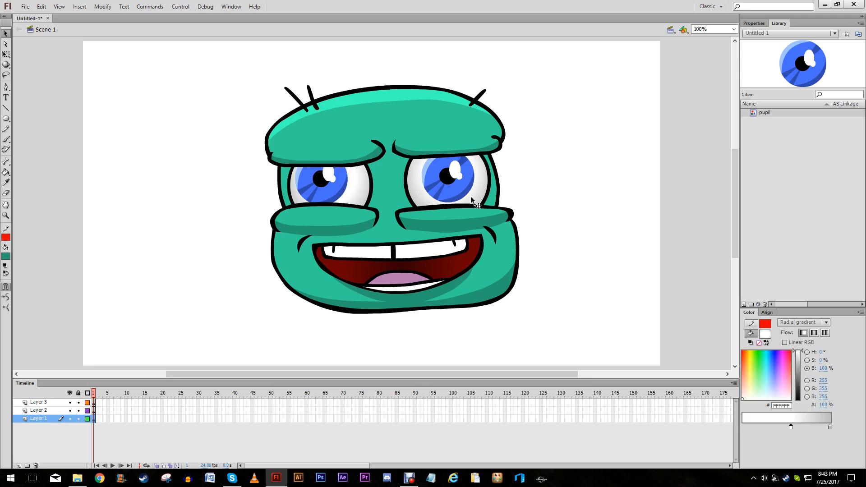
pyautogui.moveTo(470, 196); pyautogui.dragTo(480, 196)
pyautogui.click(526, 187)
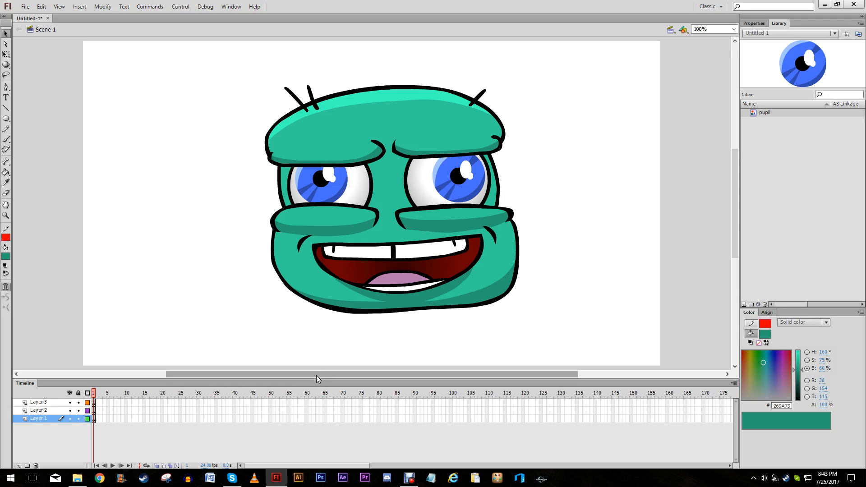
# Step: Save the document as vhjcvjhch.fla in the Animations folder
pyautogui.click(22, 8)
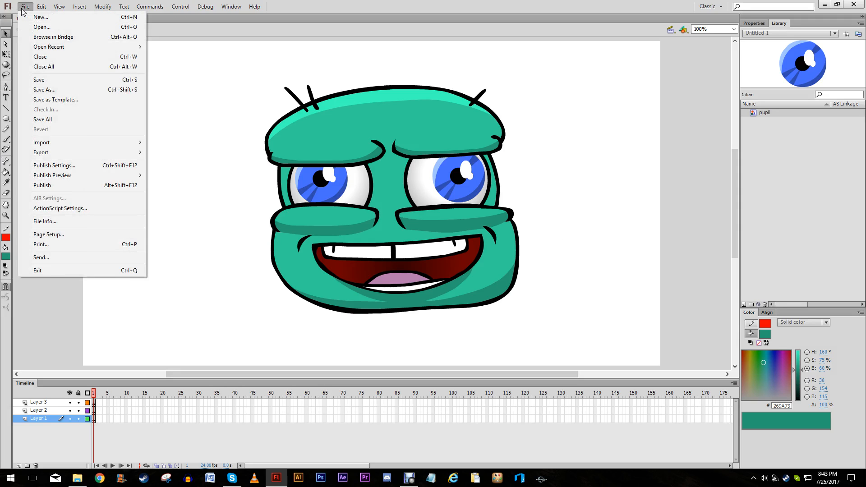
pyautogui.click(50, 89)
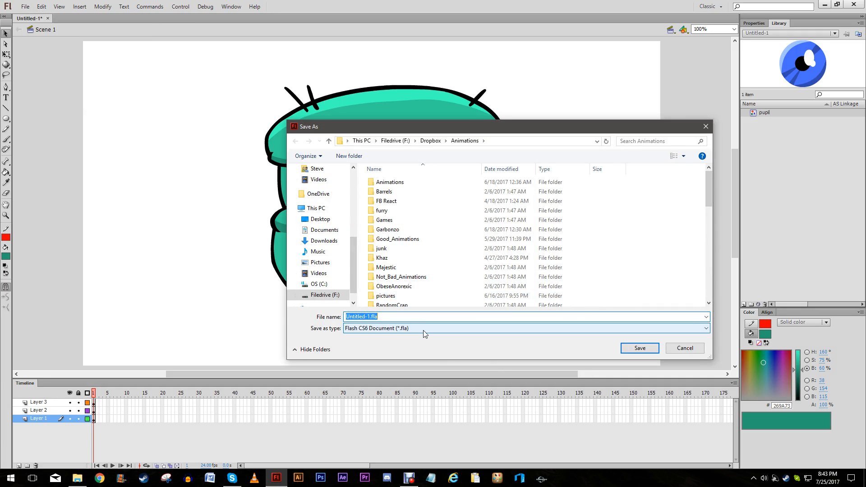
pyautogui.write('vhjcvjhch')
pyautogui.click(637, 348)
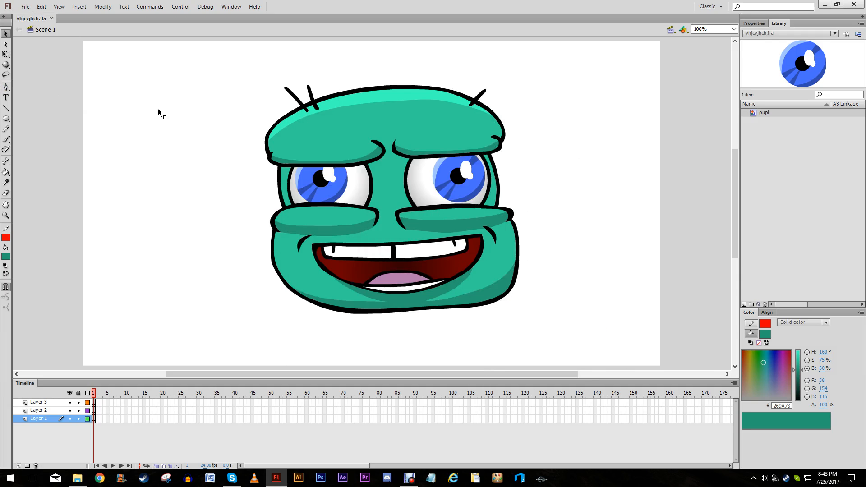
# Step: Start exporting the face as the PNG image vhjcvjhch.png in the Videos folder
pyautogui.click(25, 6)
pyautogui.moveTo(53, 157)
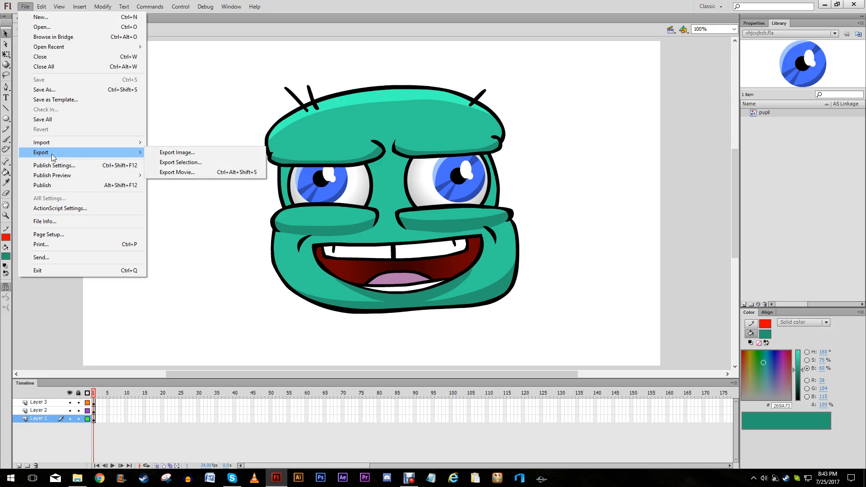
pyautogui.click(176, 154)
pyautogui.click(415, 328)
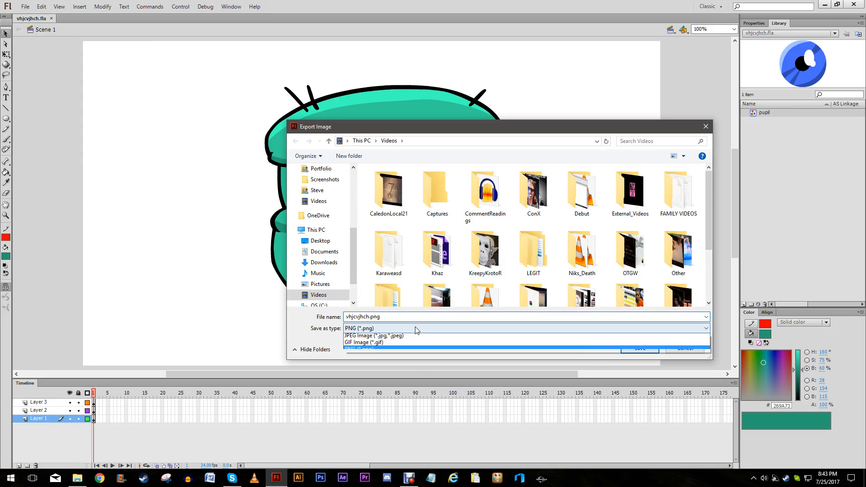
pyautogui.click(416, 330)
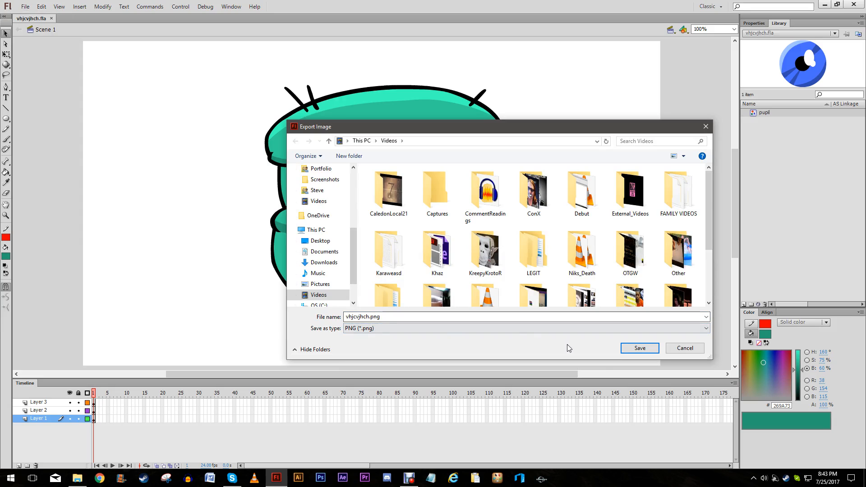
pyautogui.click(637, 348)
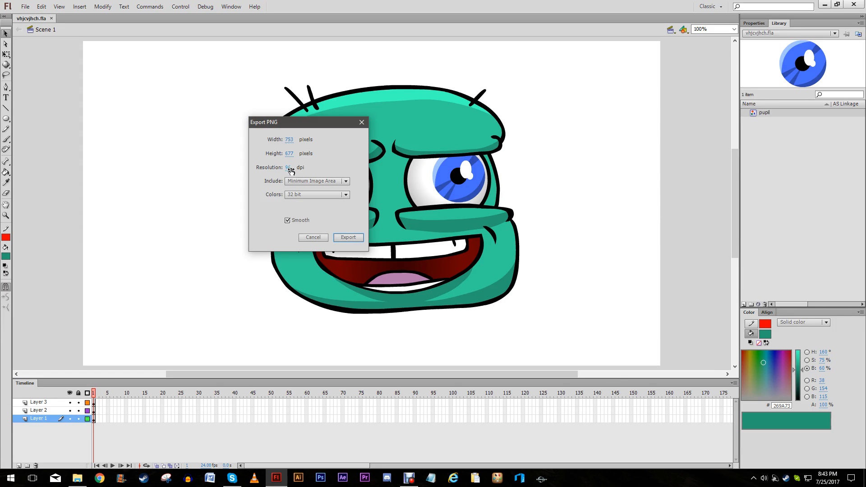
# Step: Set the PNG export resolution to 100 dpi with Minimum Image Area, and move the export dialog clear of the face
pyautogui.moveTo(289, 168); pyautogui.dragTo(296, 170)
pyautogui.click(346, 181)
pyautogui.click(334, 189)
pyautogui.moveTo(332, 122); pyautogui.dragTo(538, 113)
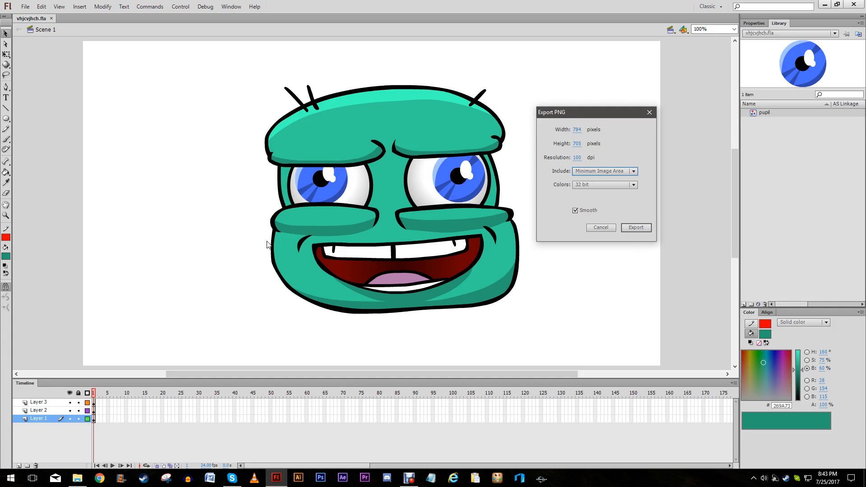
# Step: Complete the PNG export of the face with the chosen export settings
pyautogui.moveTo(582, 110); pyautogui.dragTo(537, 84)
pyautogui.click(595, 201)
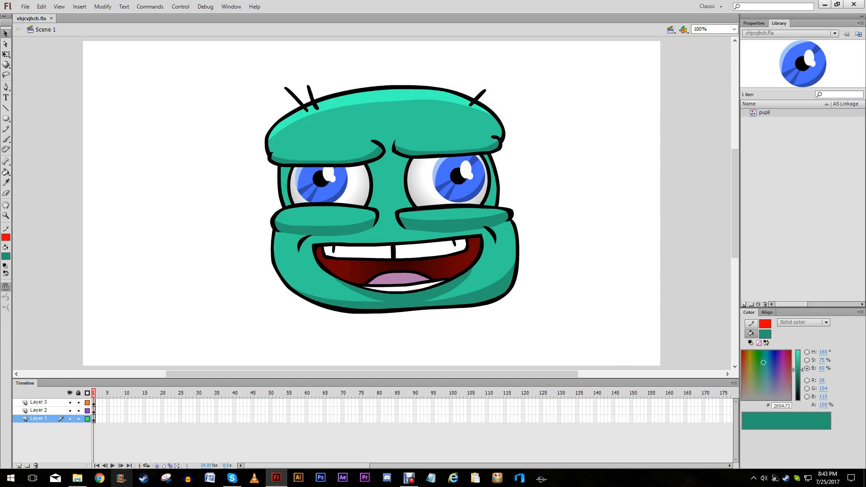
# Step: Switch to File Explorer and open the exported vhjcvjhch.png from the Dropbox Videos folder in the image viewer
pyautogui.click(86, 478)
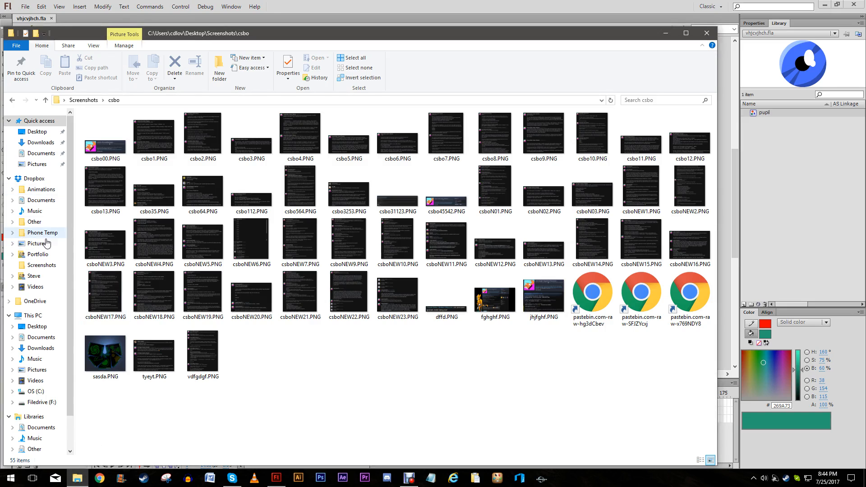
pyautogui.click(35, 287)
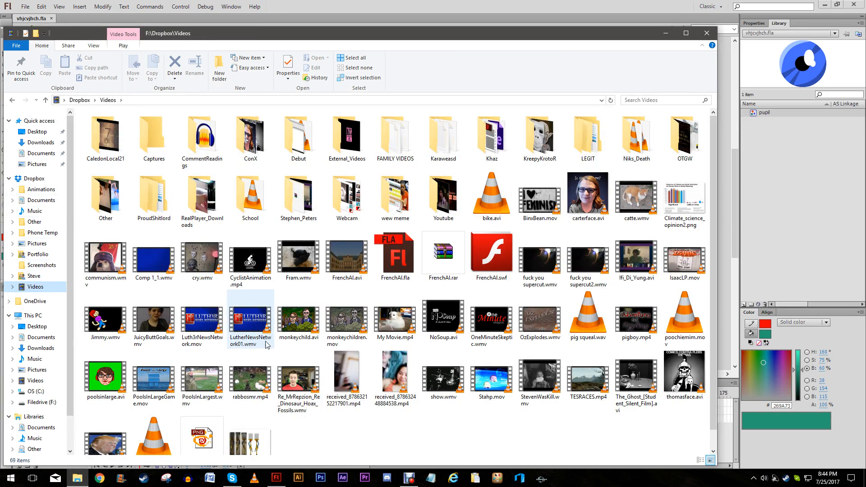
pyautogui.scroll(-1, 482, 238)
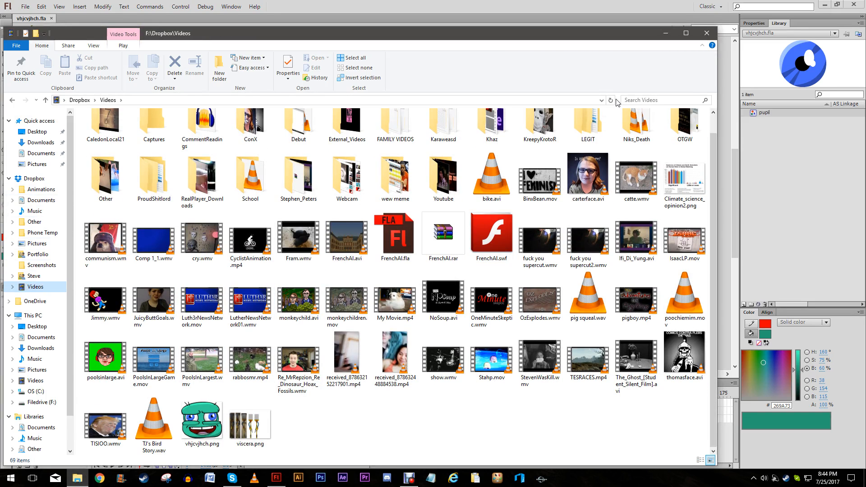
pyautogui.doubleClick(201, 428)
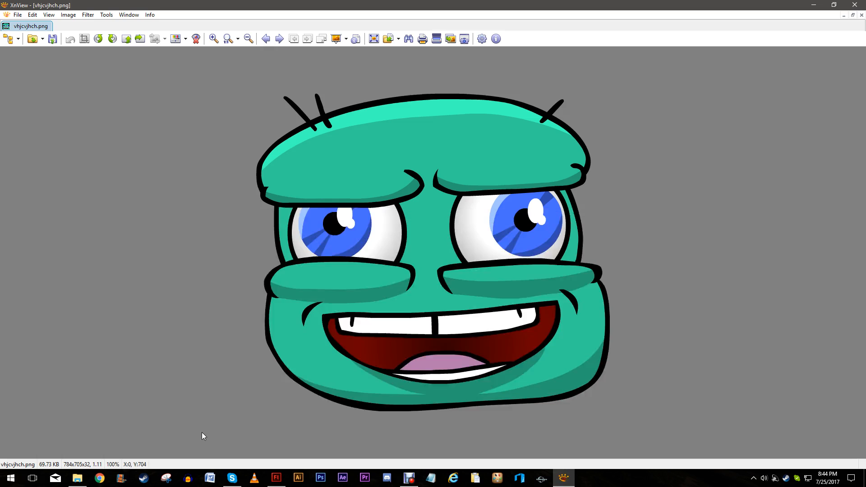
# Step: Examine the pixel edges of the black outlines between the brows in the exported PNG at up to 1600% magnification
pyautogui.scroll(-5, 314, 277)
pyautogui.scroll(8, 318, 272)
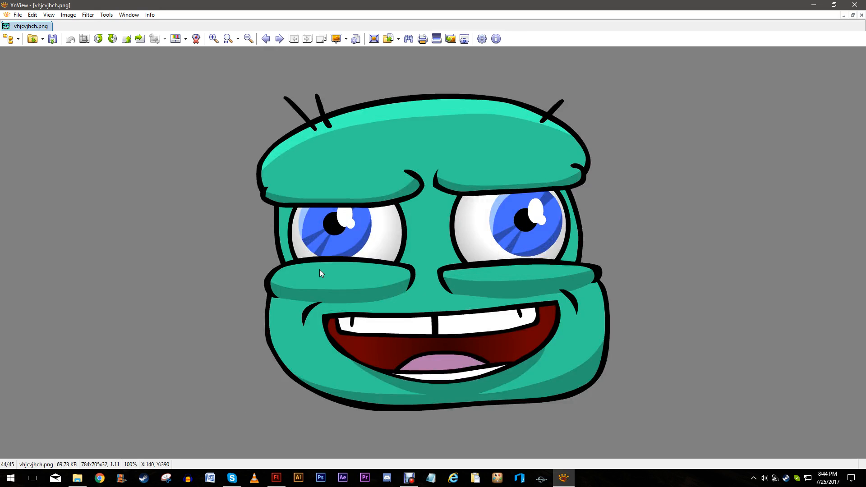
pyautogui.scroll(-4, 320, 276)
pyautogui.scroll(4, 321, 276)
pyautogui.scroll(-3, 225, 272)
pyautogui.scroll(3, 375, 150)
pyautogui.scroll(3, 229, 220)
pyautogui.moveTo(339, 288); pyautogui.dragTo(83, 403)
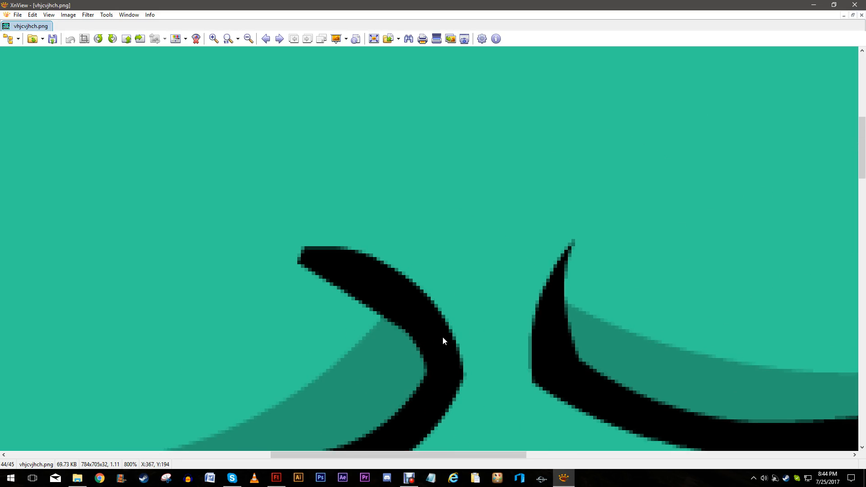
pyautogui.moveTo(442, 337); pyautogui.dragTo(191, 246)
pyautogui.scroll(1, 298, 270)
pyautogui.moveTo(248, 248); pyautogui.dragTo(287, 300)
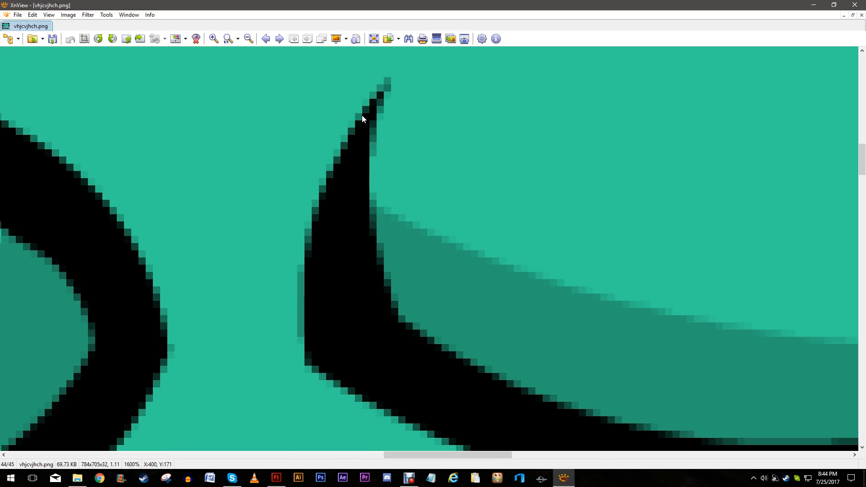
# Step: Review the whole exported face at reduced and enlarged sizes, and close the viewer and folder window to return to Flash
pyautogui.scroll(-8, 328, 262)
pyautogui.scroll(2, 511, 349)
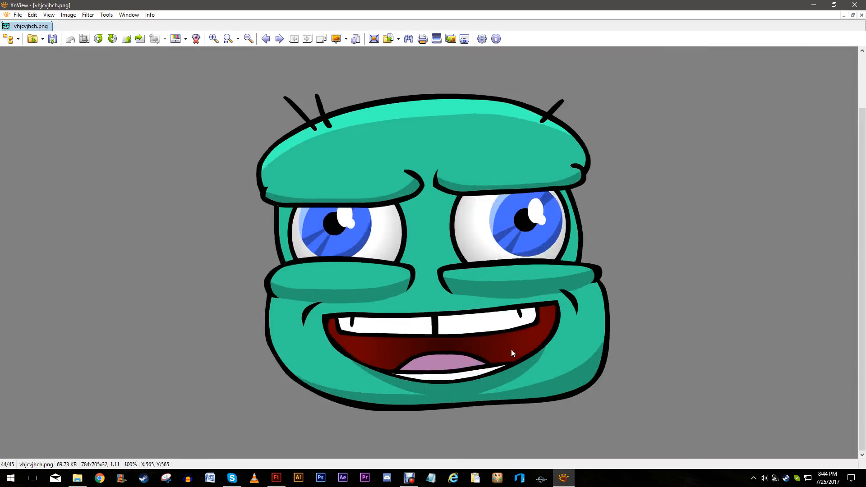
pyautogui.scroll(2, 512, 352)
pyautogui.scroll(-4, 446, 341)
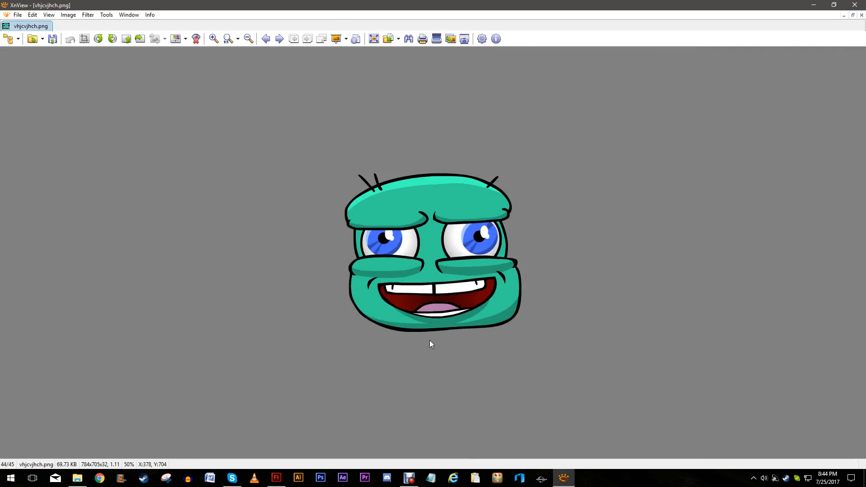
pyautogui.scroll(4, 367, 300)
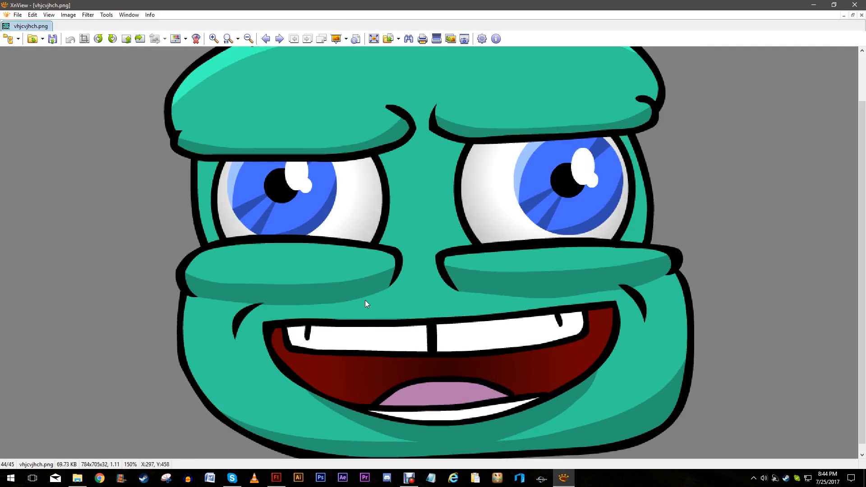
pyautogui.scroll(-2, 393, 318)
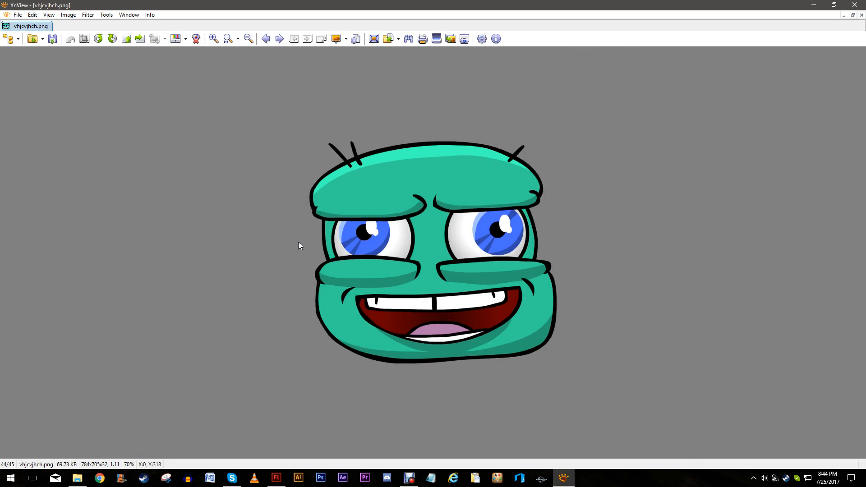
pyautogui.scroll(3, 279, 217)
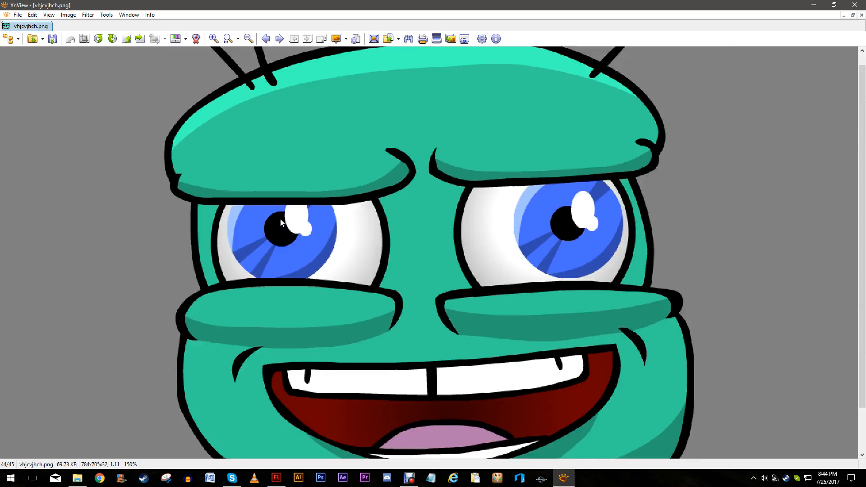
pyautogui.scroll(-3, 280, 219)
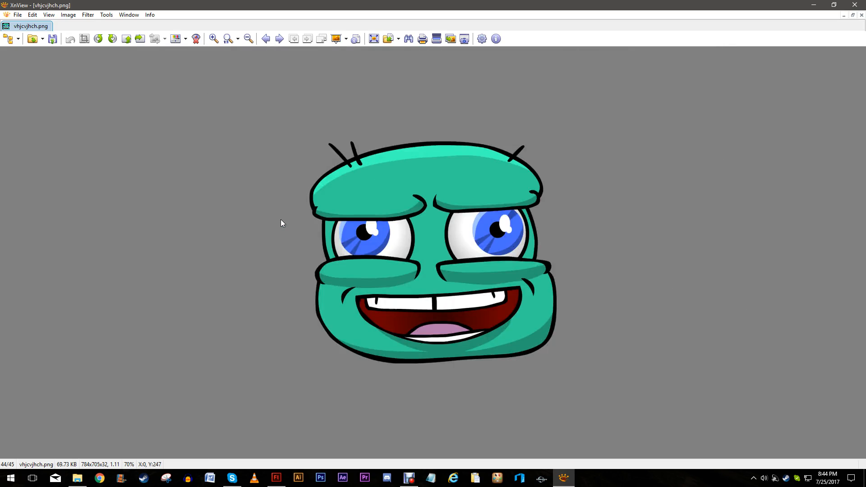
pyautogui.click(850, 4)
pyautogui.click(710, 33)
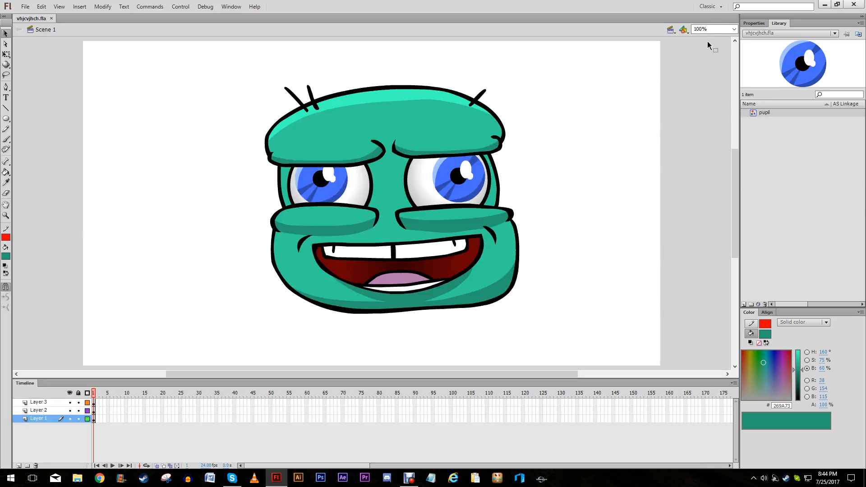